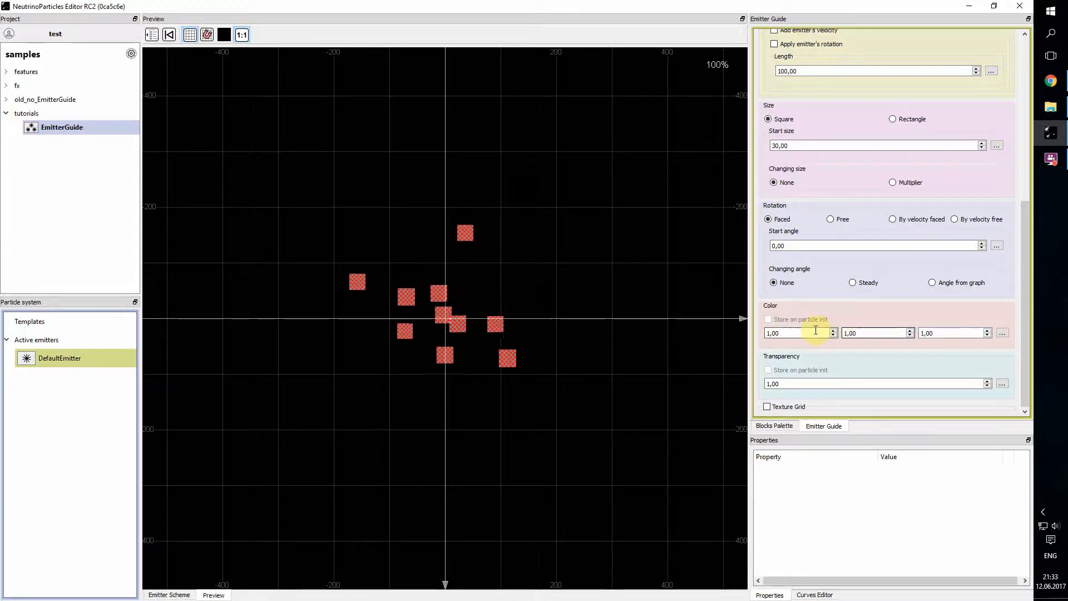
{"action": "left_click", "coordinate": [1003, 332]}
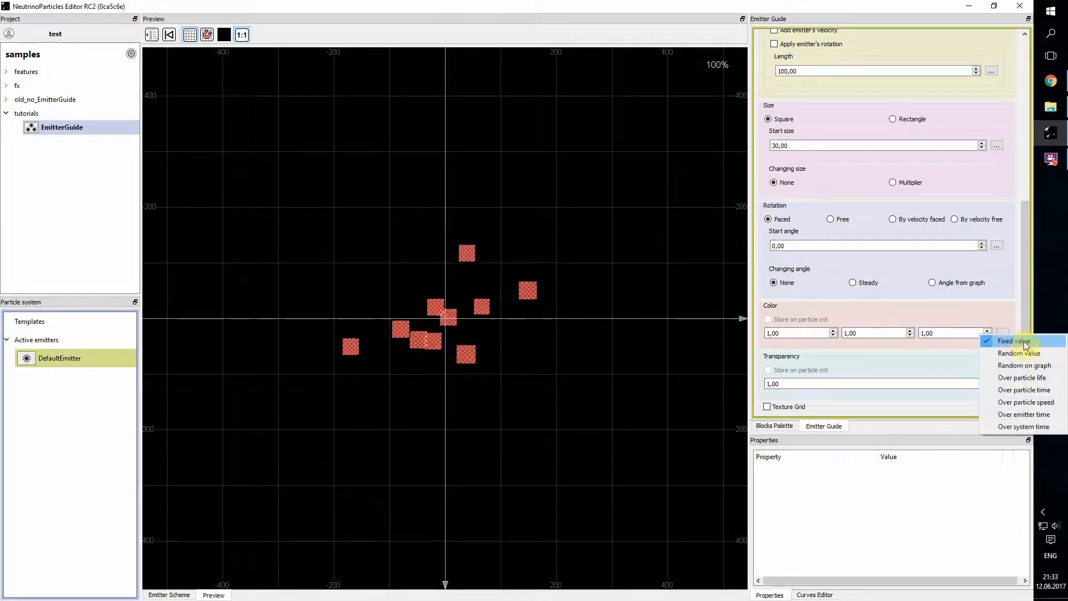
{"action": "left_click", "coordinate": [929, 316]}
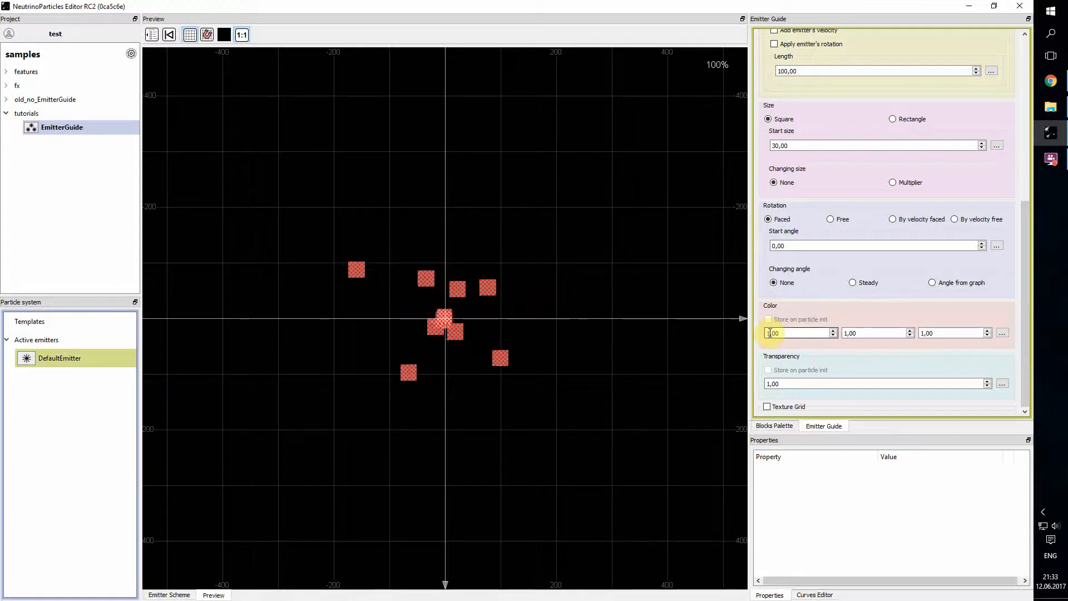
{"action": "left_click", "coordinate": [1003, 332]}
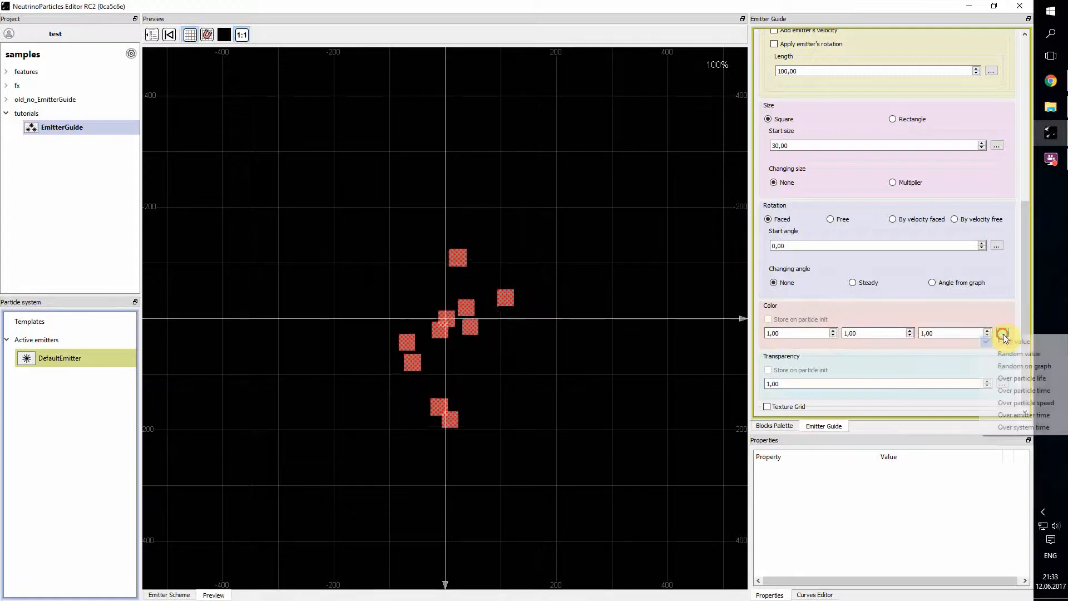
{"action": "left_click", "coordinate": [867, 316]}
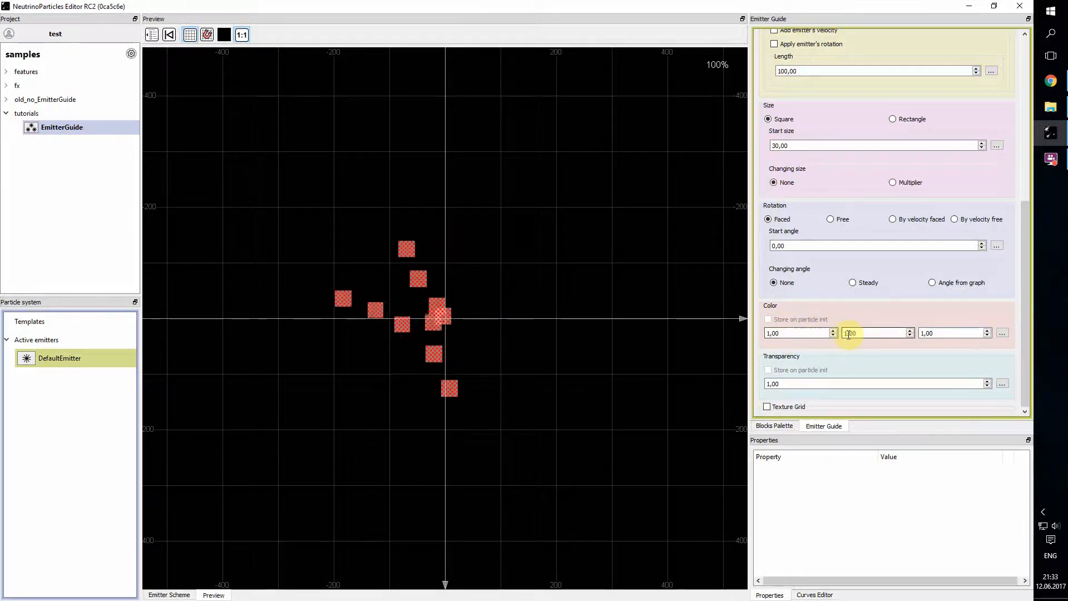
- Set the green and blue components of the emitter's fixed Color to 0, leaving pure red
{"action": "left_click_drag", "start_coordinate": [844, 334], "coordinate": [847, 334]}
{"action": "type", "text": "0"}
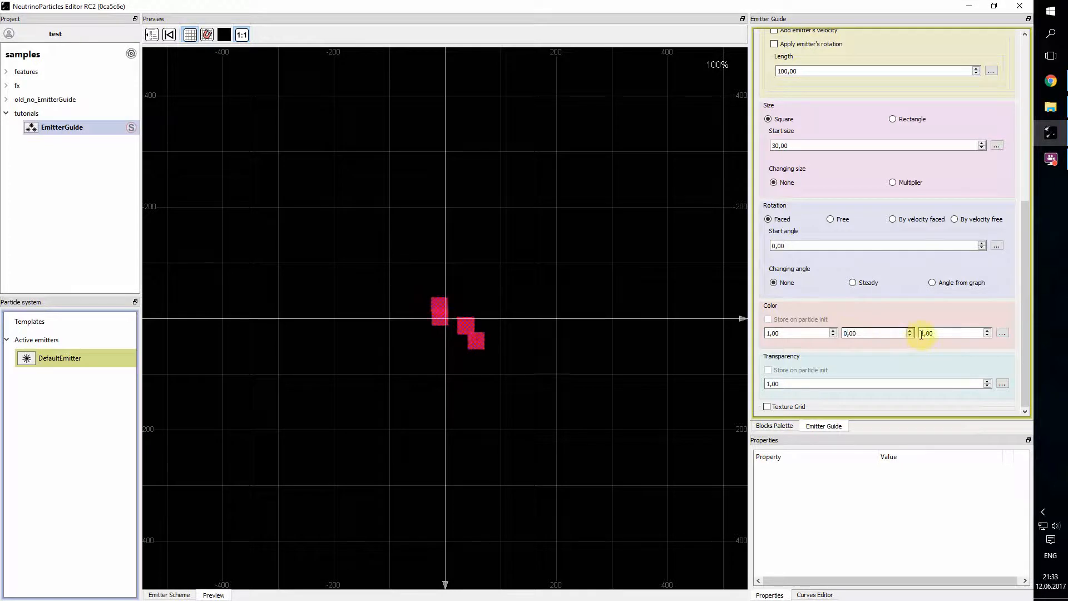
{"action": "left_click_drag", "start_coordinate": [920, 333], "coordinate": [923, 333]}
{"action": "type", "text": "0"}
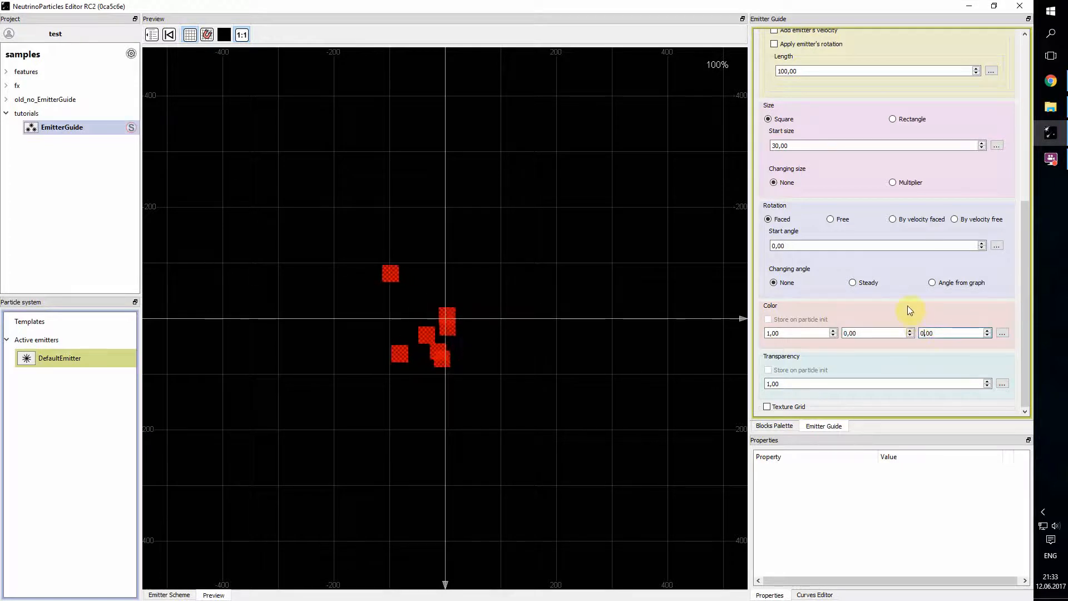
- Change the particle texture in the emitter's appearance properties to star_glow_white.png
{"action": "left_click_drag", "start_coordinate": [1023, 210], "coordinate": [1021, 48]}
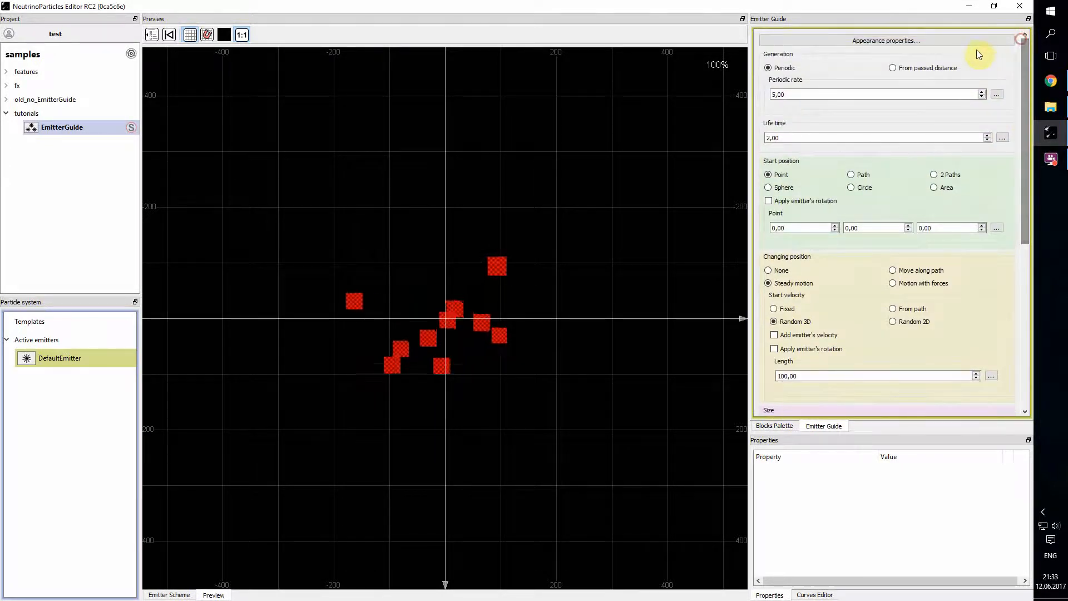
{"action": "left_click", "coordinate": [979, 41]}
{"action": "left_click", "coordinate": [964, 490]}
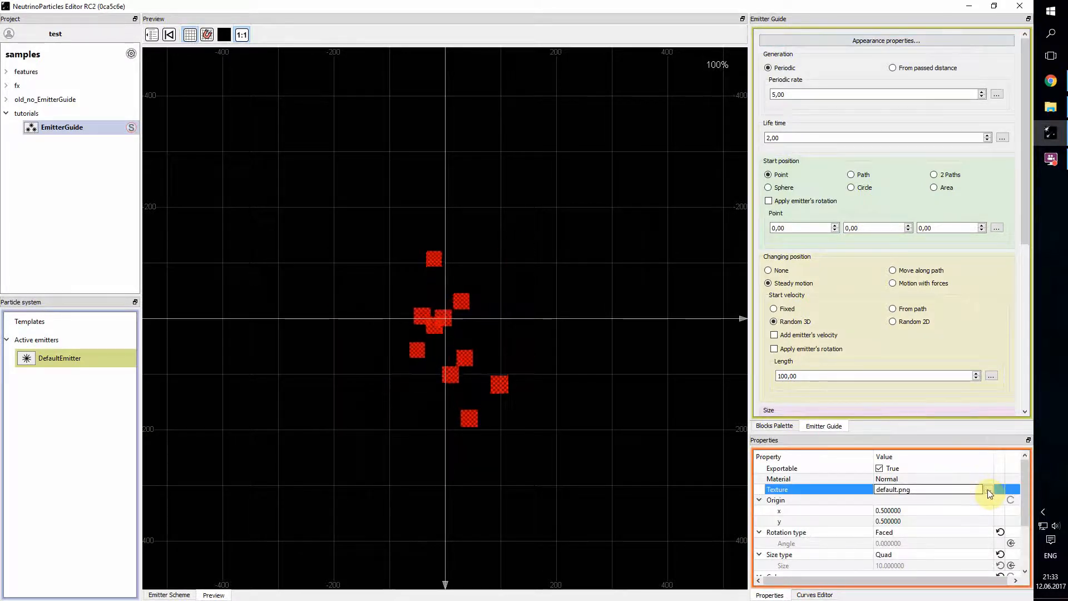
{"action": "left_click", "coordinate": [988, 489]}
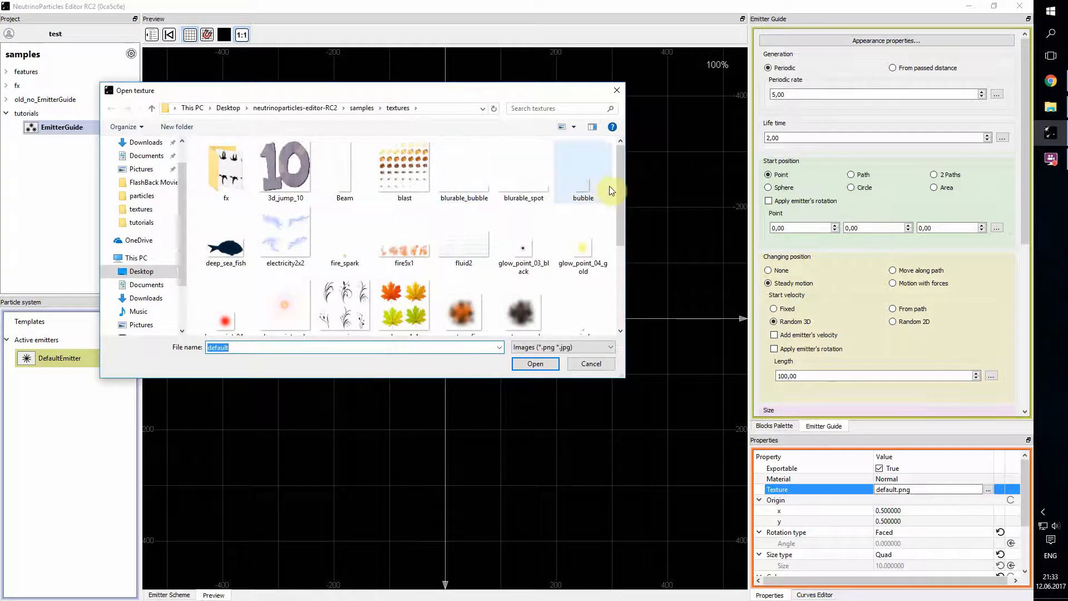
{"action": "left_click_drag", "start_coordinate": [622, 201], "coordinate": [604, 283]}
{"action": "left_click", "coordinate": [405, 305]}
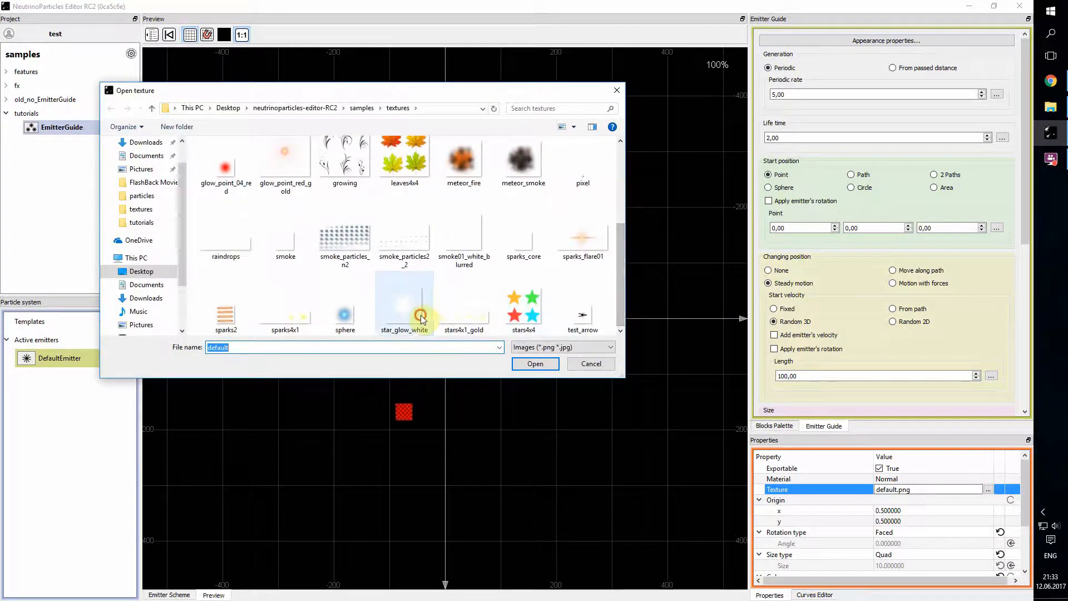
{"action": "left_click", "coordinate": [536, 365]}
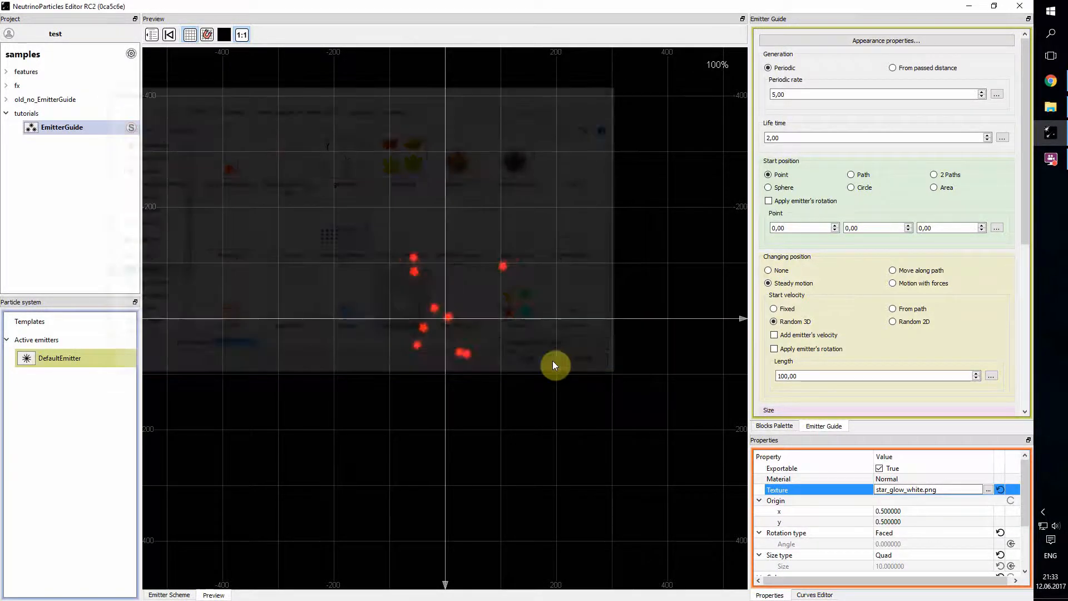
- Set the green component of the fixed Color to 1, and change the Color mode to Random value
{"action": "scroll", "coordinate": [1000, 266], "scroll_direction": "down", "scroll_amount": 6}
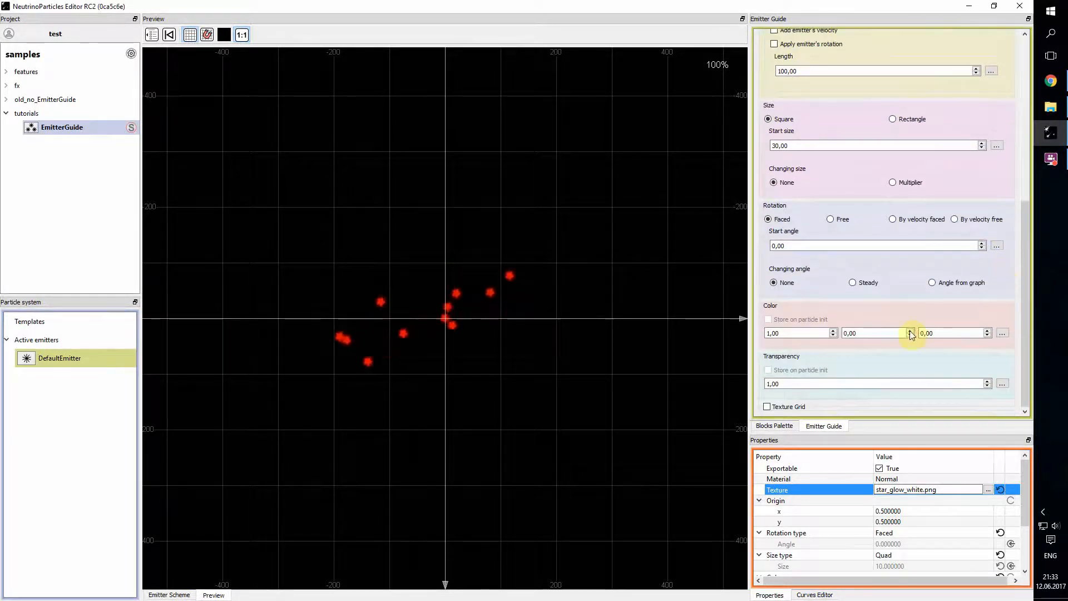
{"action": "double_click", "coordinate": [844, 334]}
{"action": "type", "text": "1"}
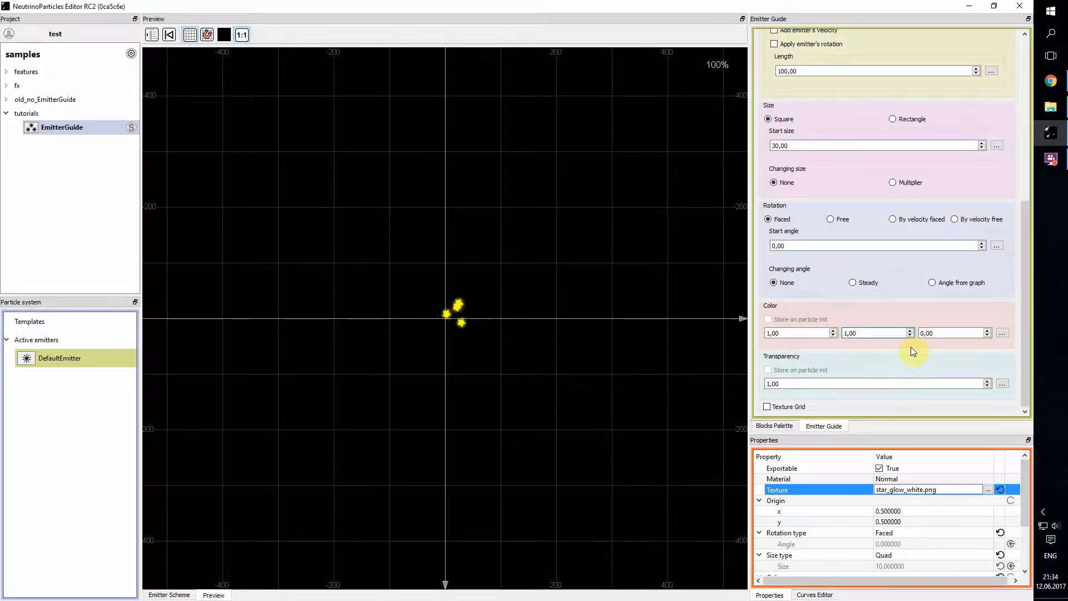
{"action": "left_click", "coordinate": [1003, 334]}
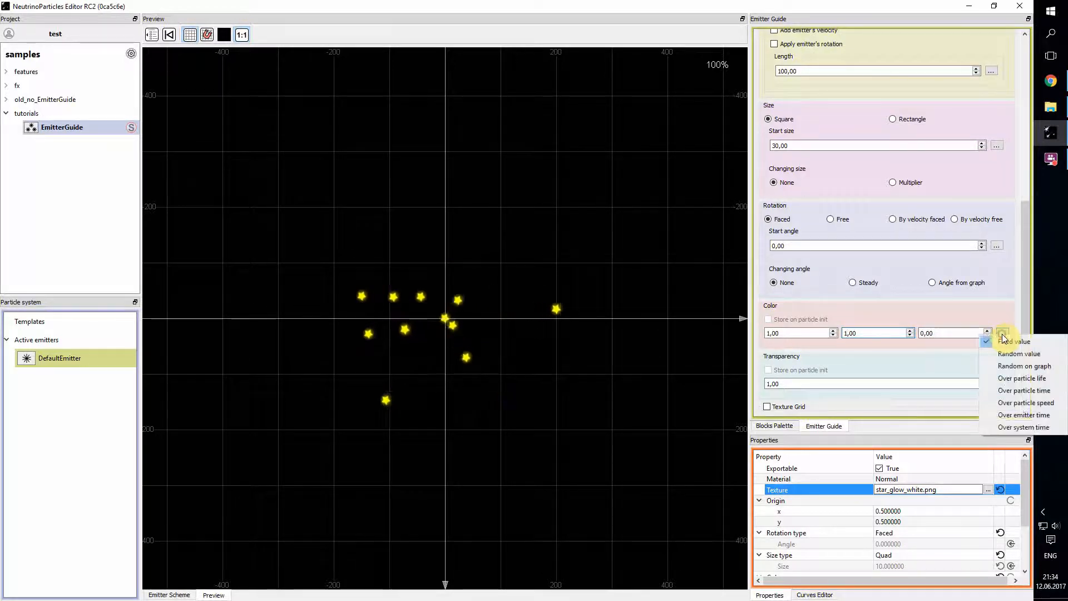
{"action": "left_click", "coordinate": [1026, 356]}
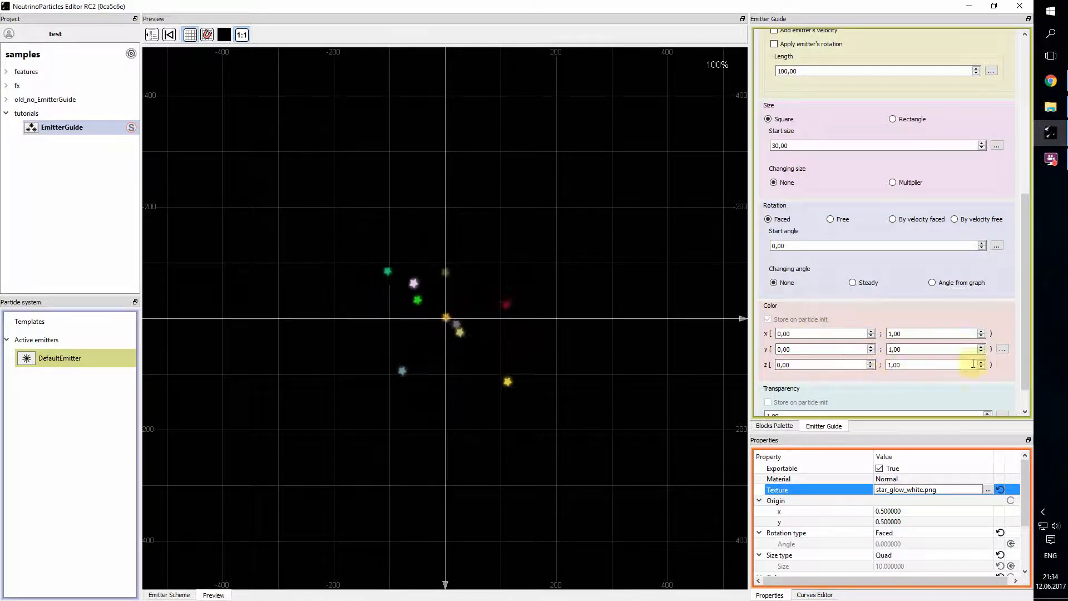
- Change the Color mode to Random on graph, and select the green curve in its graph
{"action": "left_click", "coordinate": [1003, 349]}
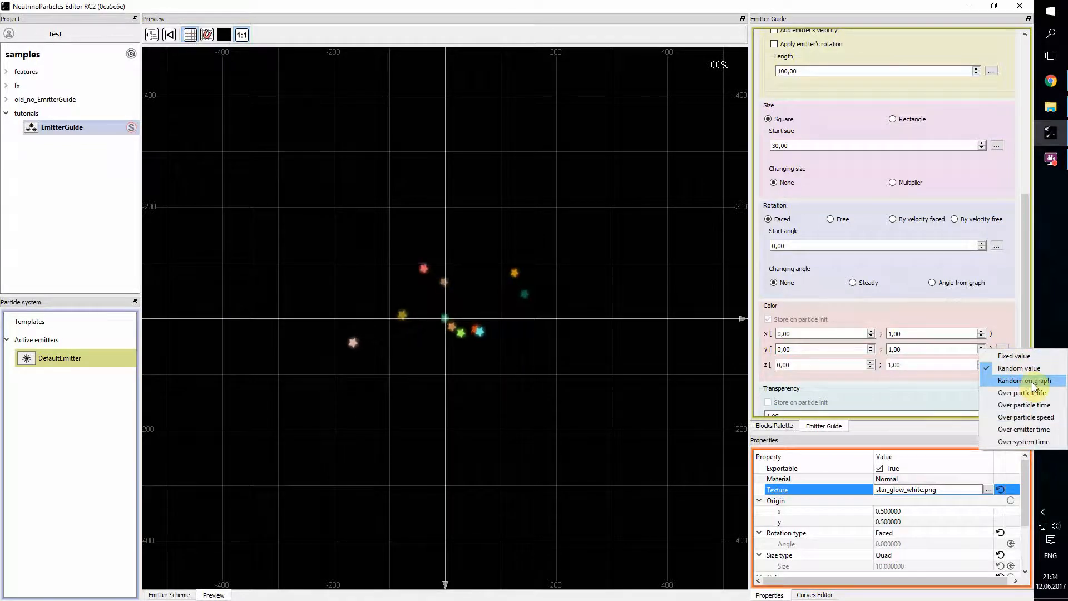
{"action": "left_click", "coordinate": [1027, 381]}
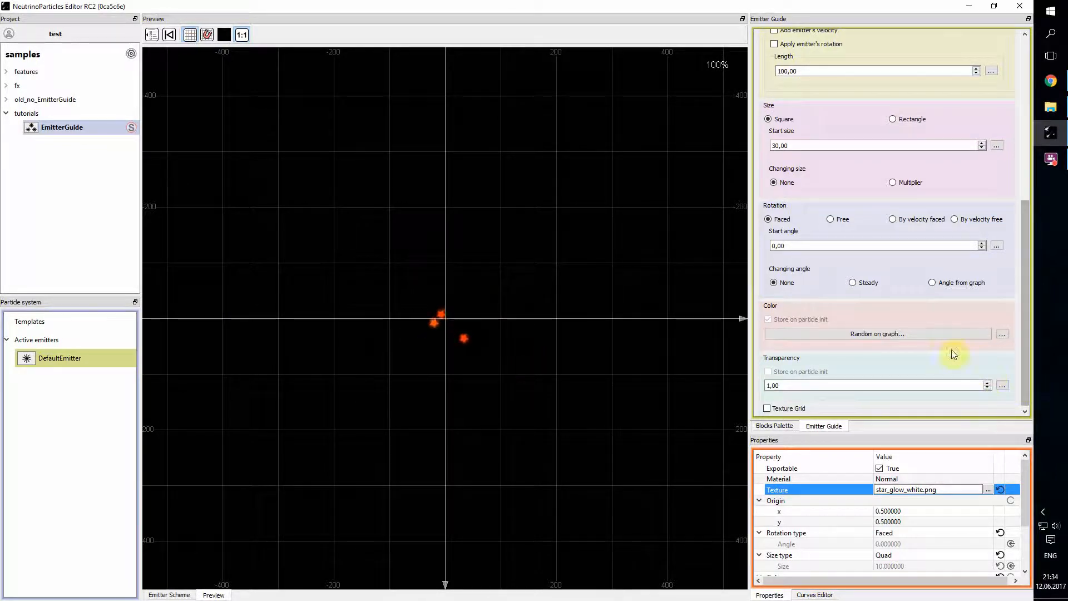
{"action": "left_click", "coordinate": [923, 333]}
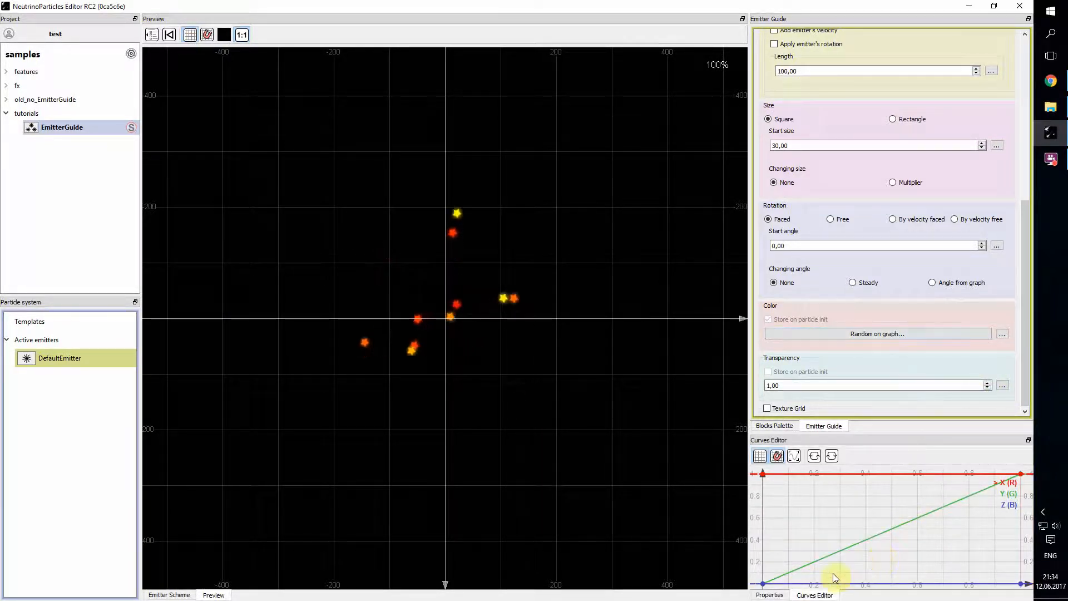
{"action": "left_click", "coordinate": [801, 568]}
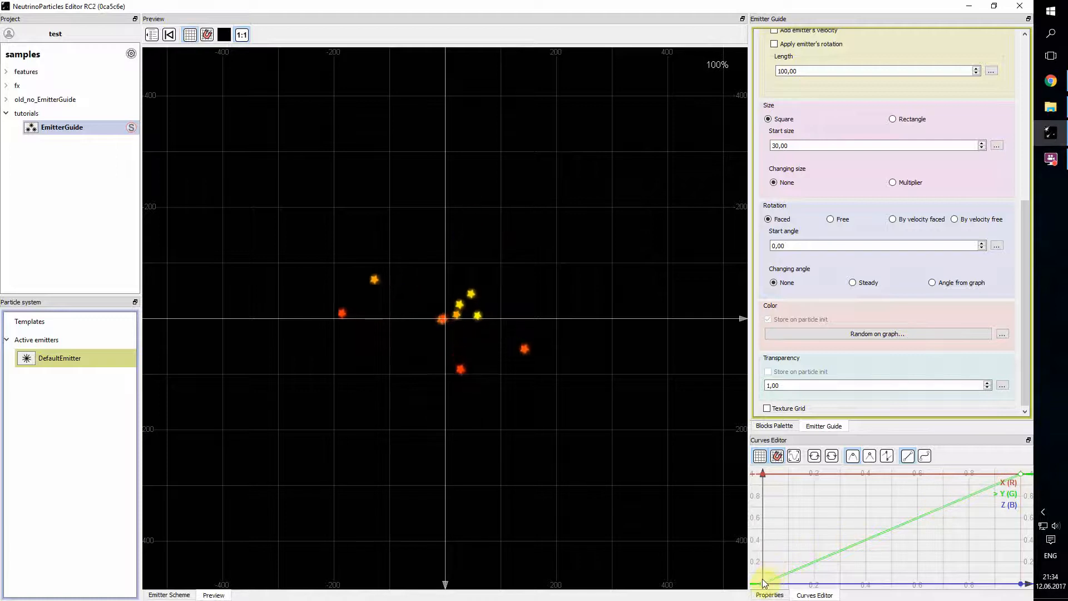
{"action": "scroll", "coordinate": [883, 562], "scroll_direction": "down", "scroll_amount": 3}
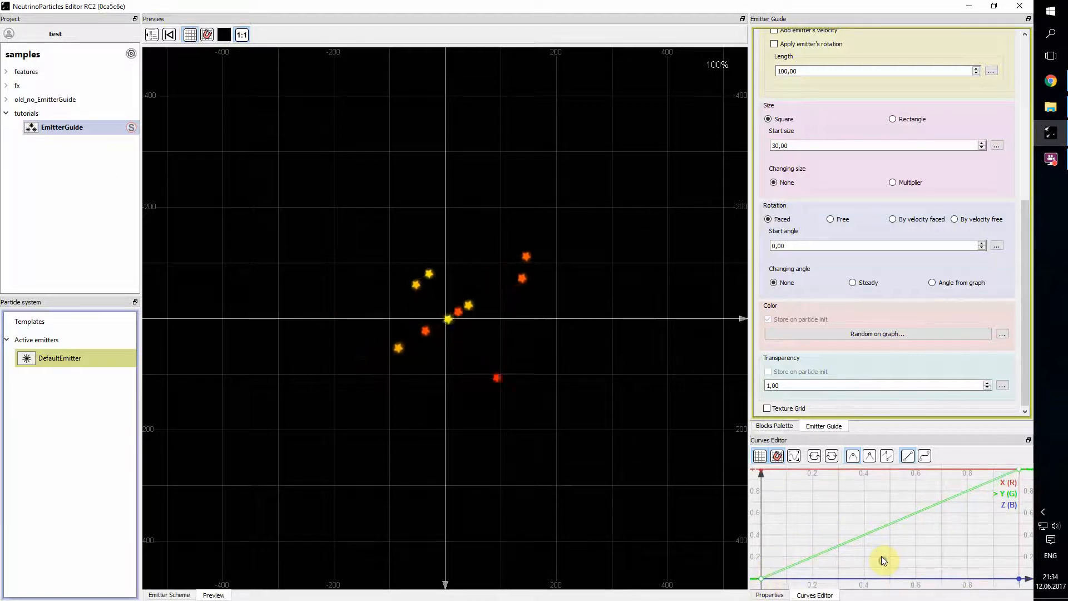
{"action": "left_click_drag", "start_coordinate": [912, 557], "coordinate": [909, 556]}
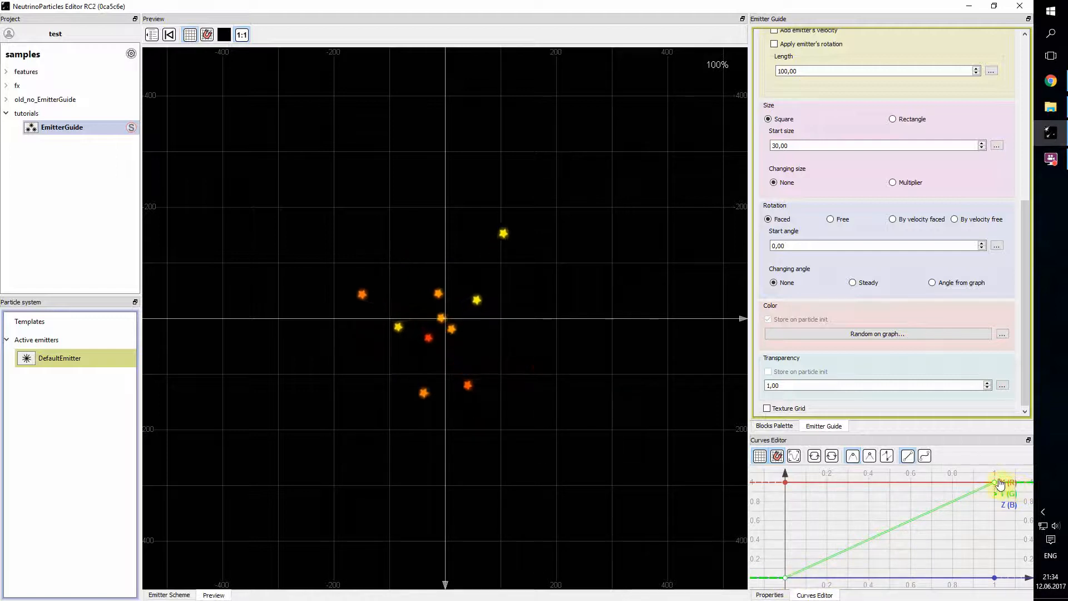
- Turn the green curve into a step from 0 to 1 by adding a split point at 0.5 and moving it to 0.2
{"action": "left_click", "coordinate": [889, 529]}
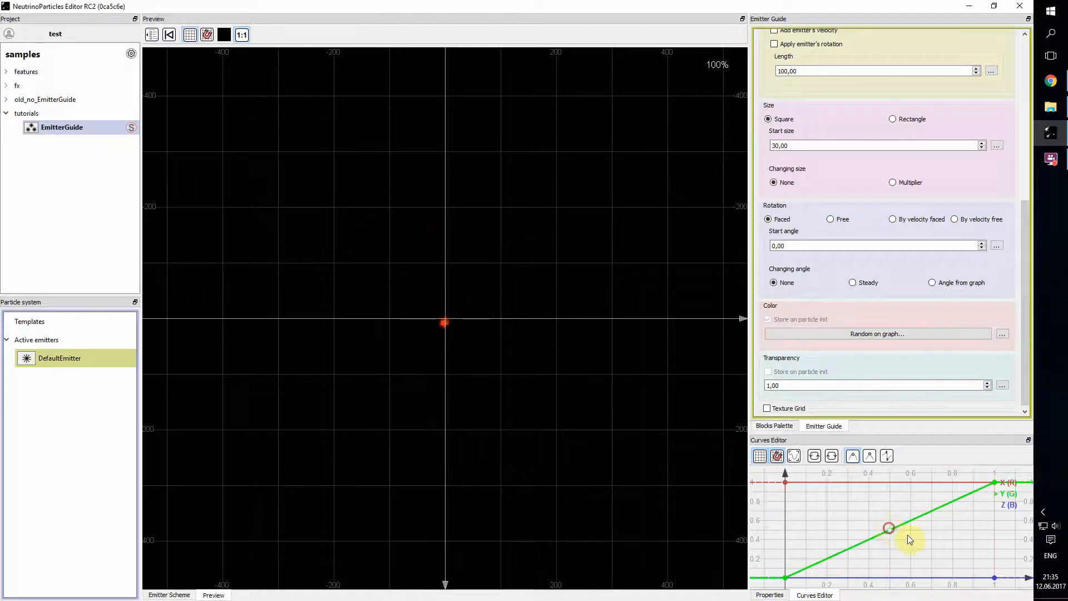
{"action": "left_click", "coordinate": [887, 456]}
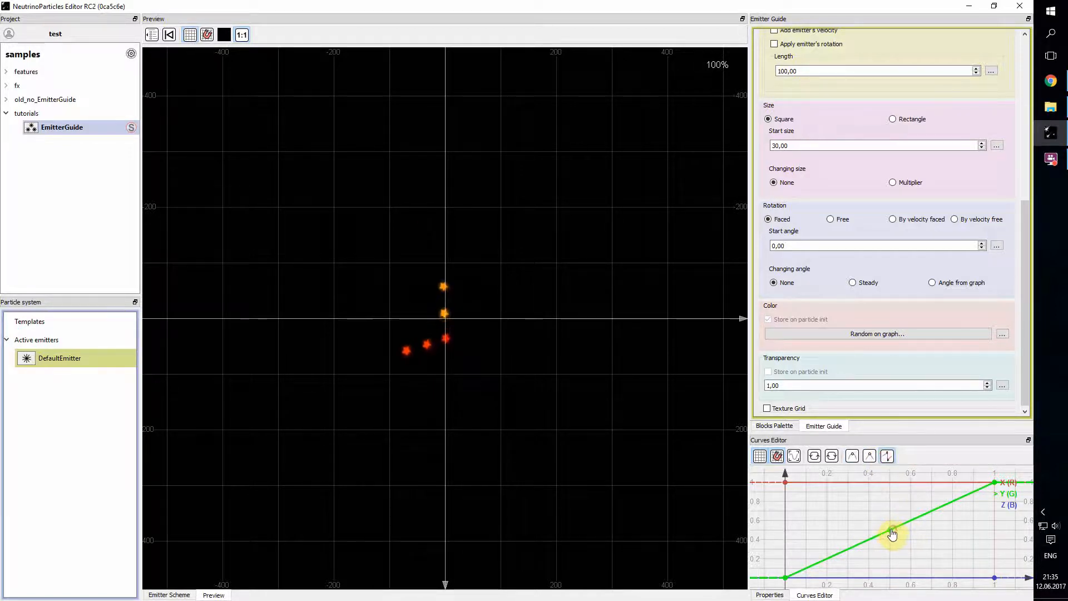
{"action": "left_click_drag", "start_coordinate": [892, 533], "coordinate": [890, 481]}
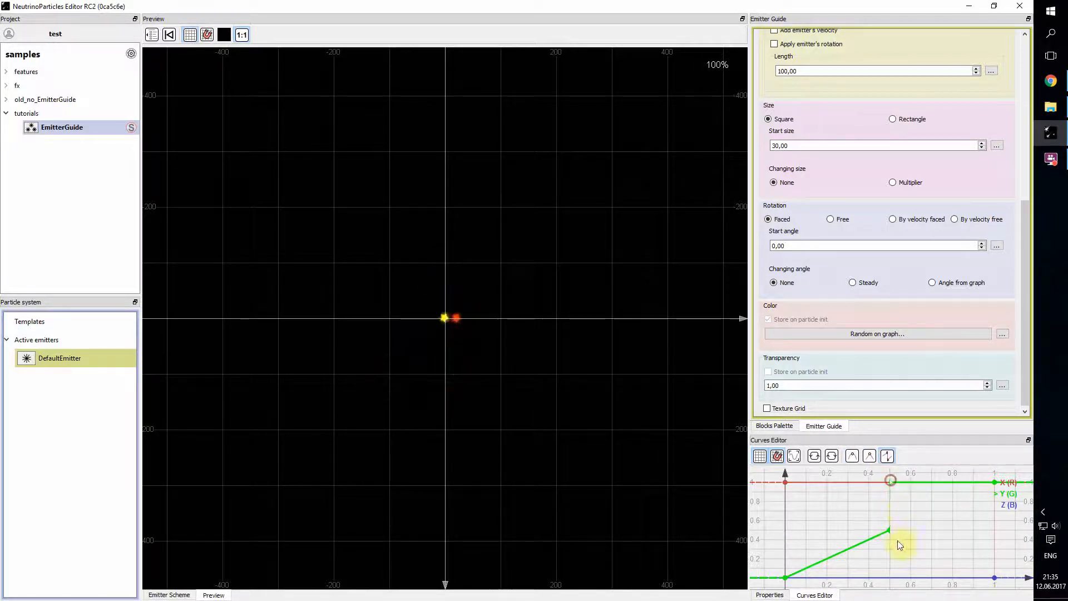
{"action": "left_click_drag", "start_coordinate": [890, 534], "coordinate": [890, 578]}
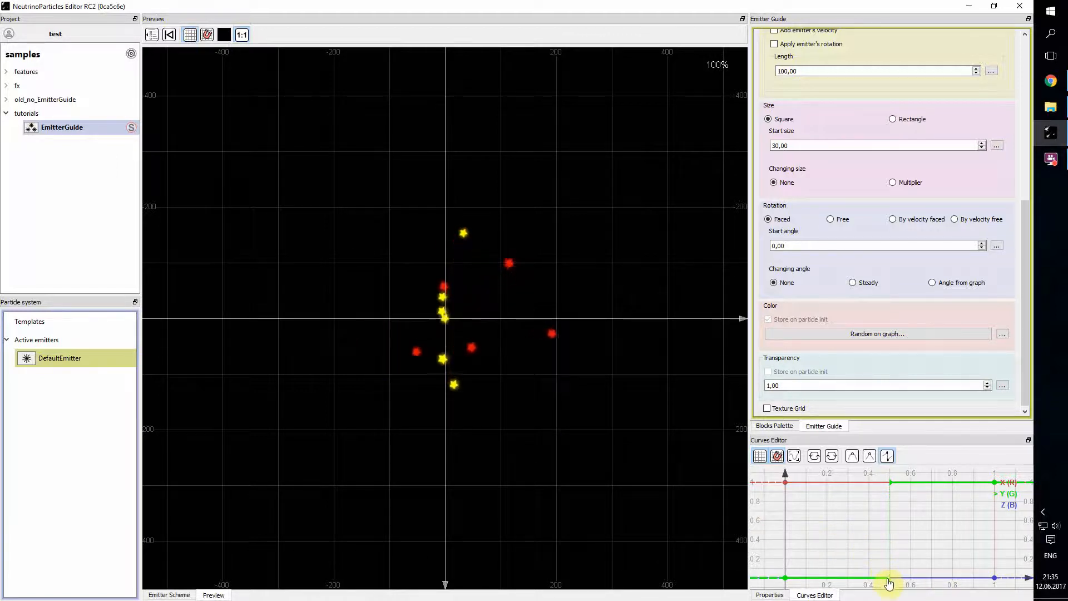
{"action": "left_click_drag", "start_coordinate": [889, 579], "coordinate": [826, 579]}
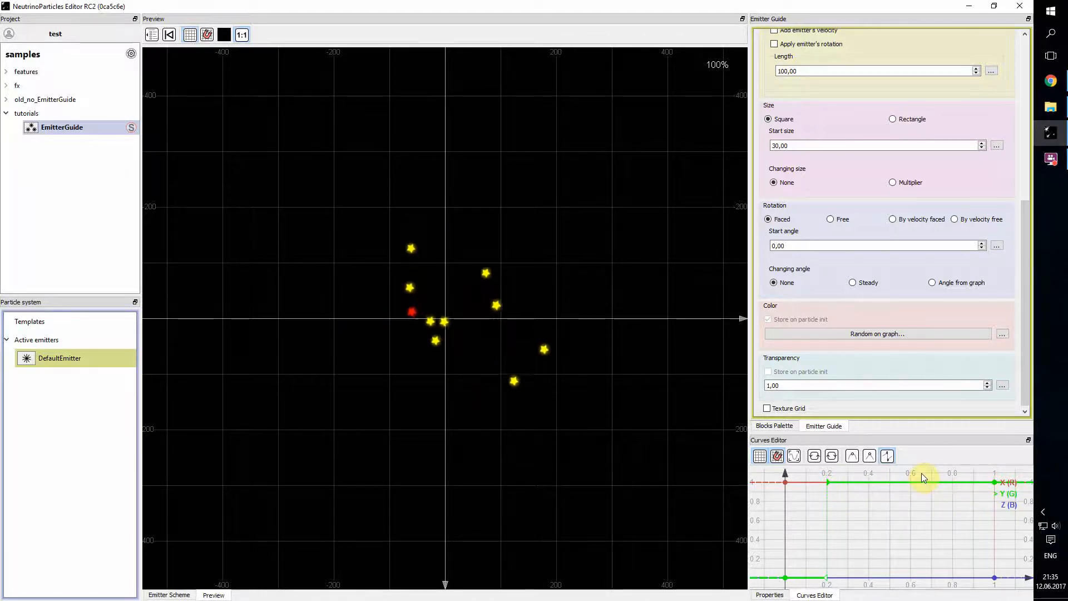
- Change the Color mode to Over particle life and open its color graph
{"action": "left_click", "coordinate": [1002, 334]}
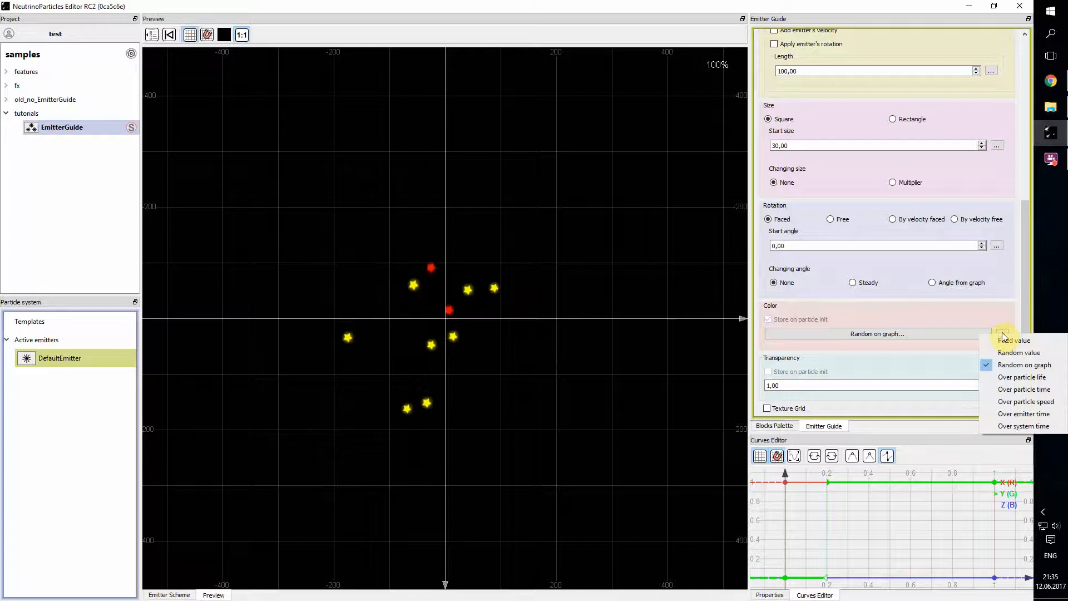
{"action": "left_click", "coordinate": [1019, 377]}
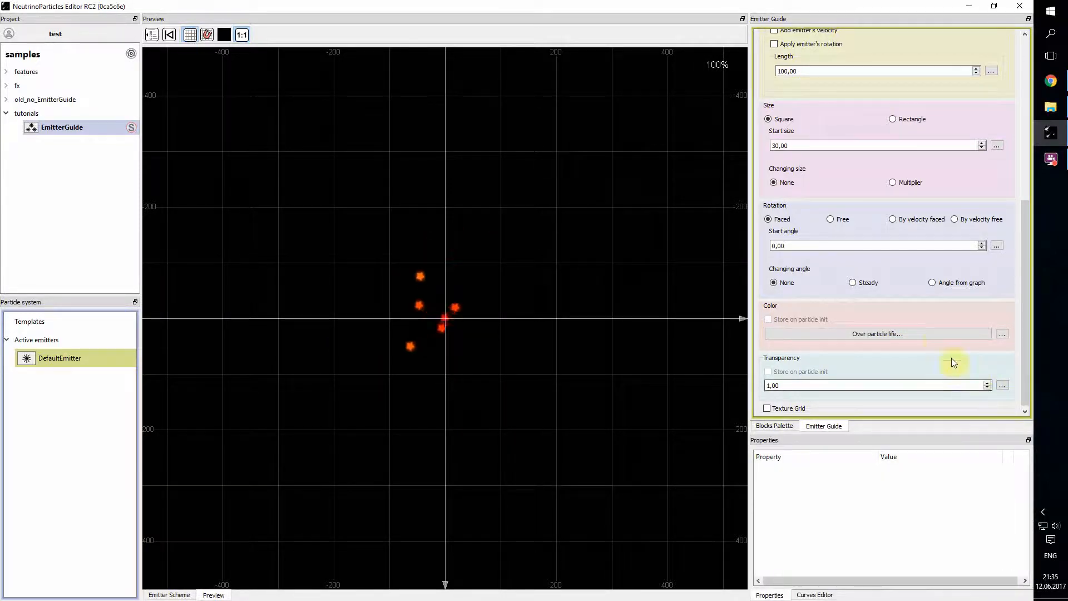
{"action": "left_click", "coordinate": [934, 335]}
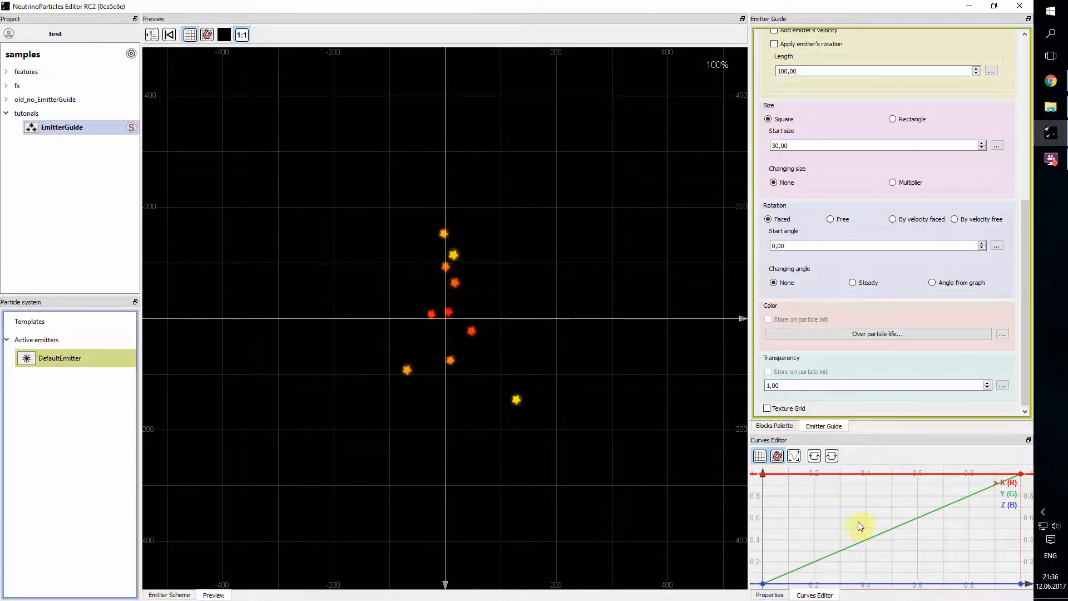
{"action": "left_click", "coordinate": [1002, 334]}
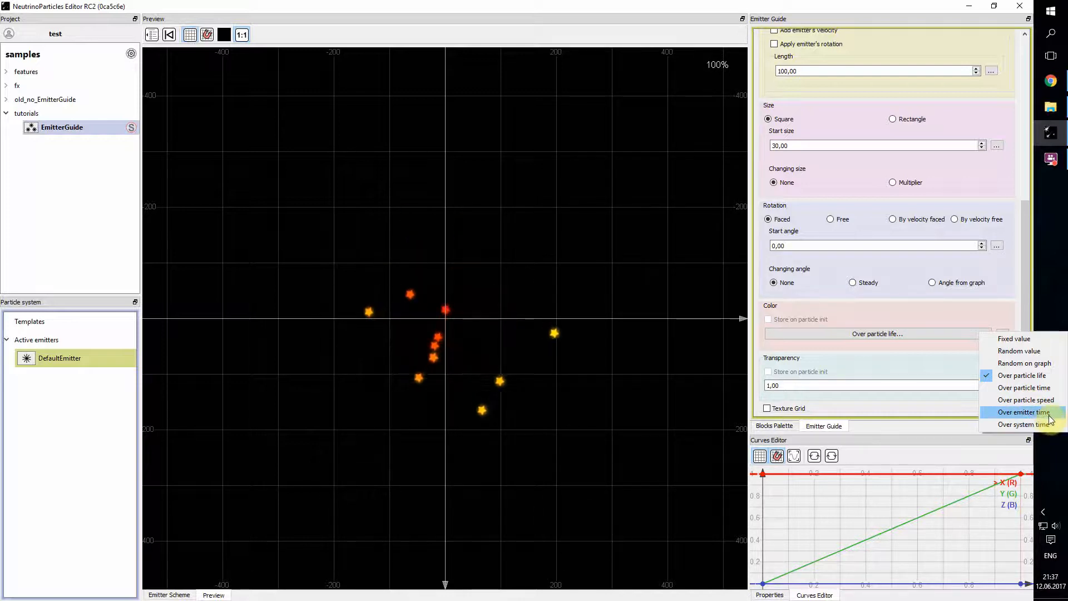
{"action": "left_click", "coordinate": [977, 312]}
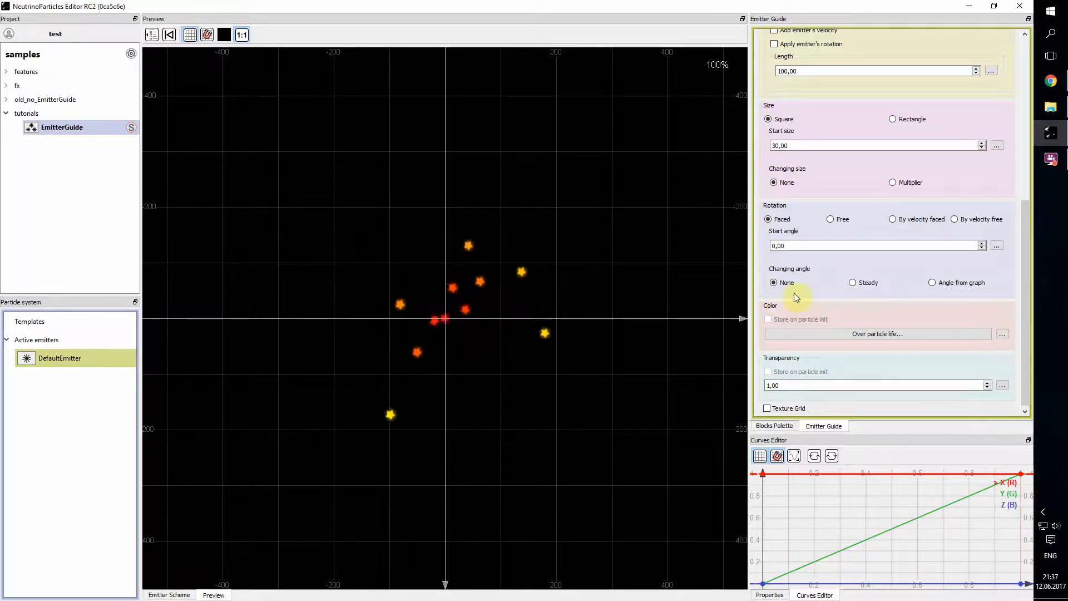
{"action": "left_click_drag", "start_coordinate": [1028, 308], "coordinate": [1029, 322]}
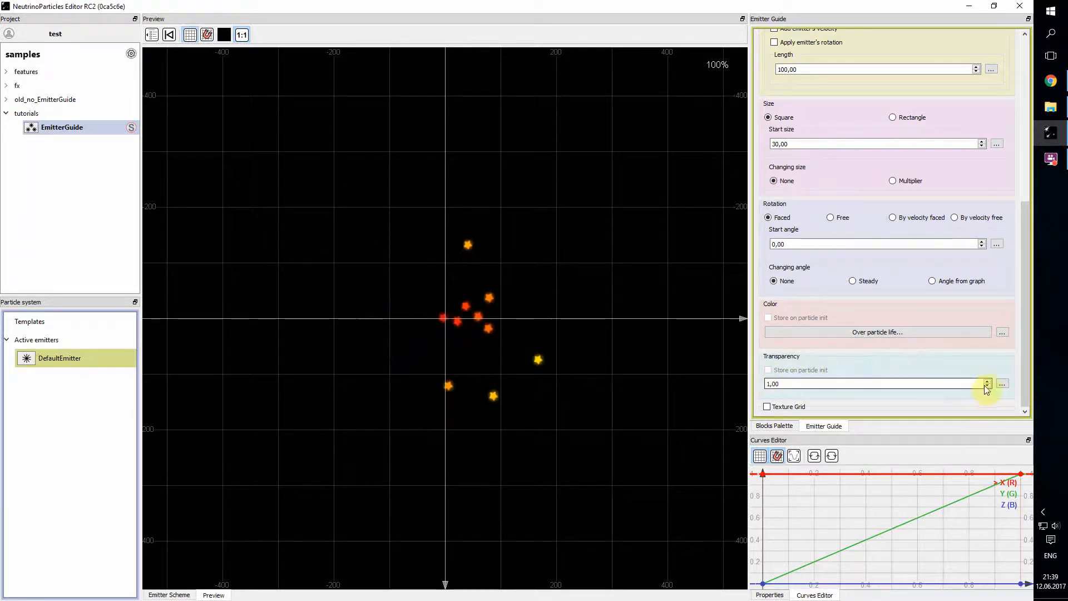
{"action": "left_click", "coordinate": [1002, 384]}
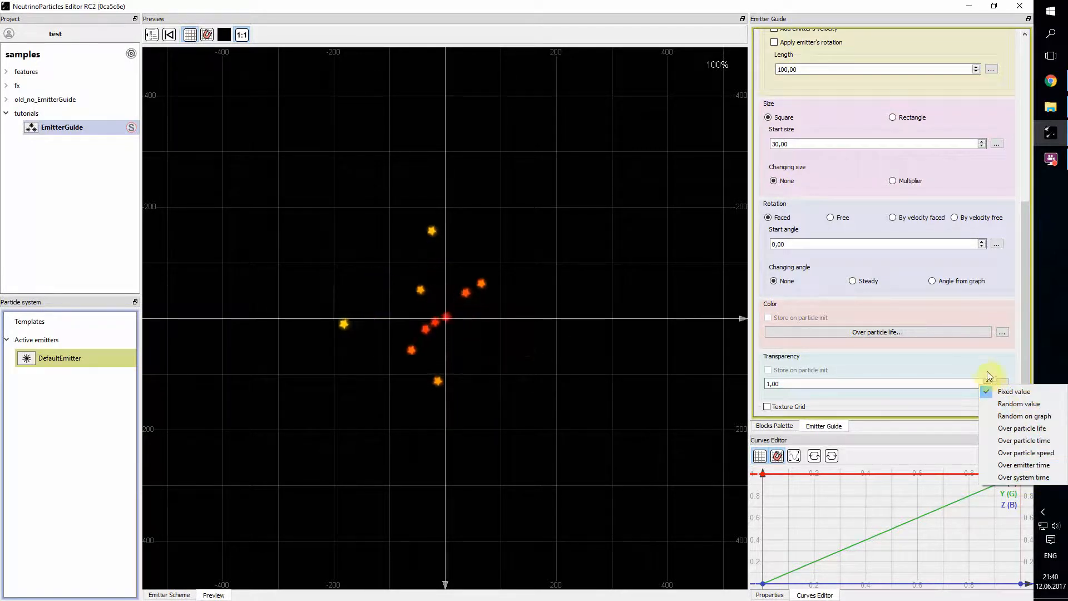
{"action": "left_click", "coordinate": [958, 364]}
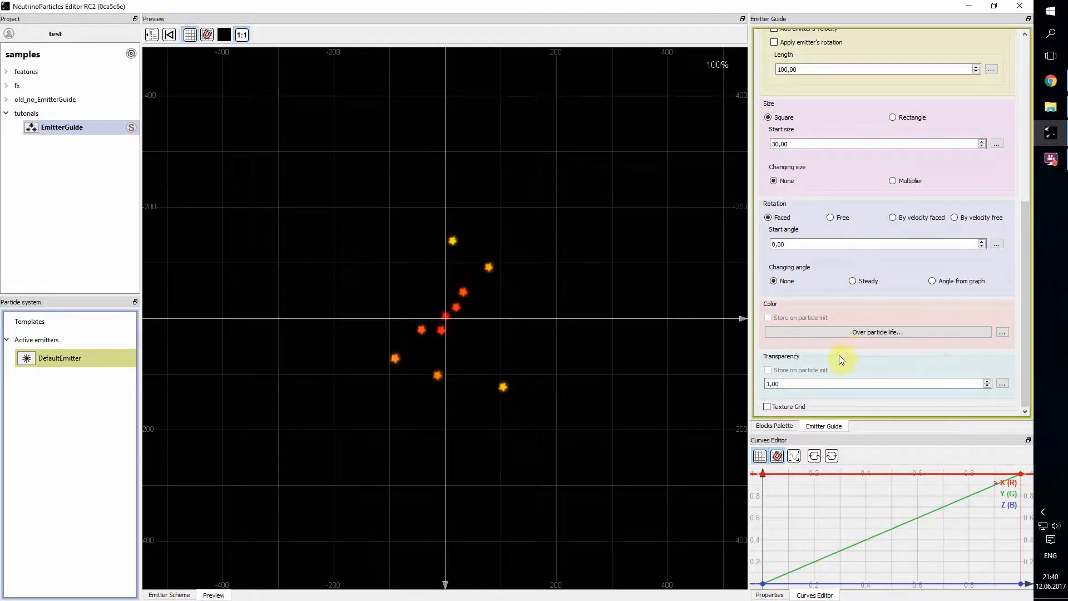
{"action": "left_click", "coordinate": [773, 383]}
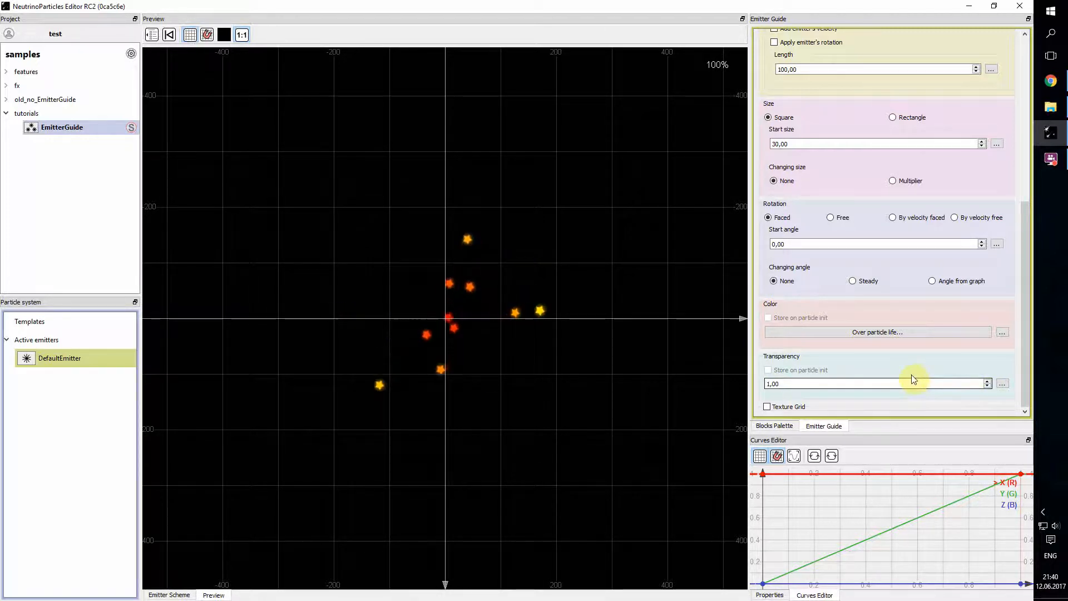
- Set the fixed Transparency value to 0.5
{"action": "left_click", "coordinate": [769, 384]}
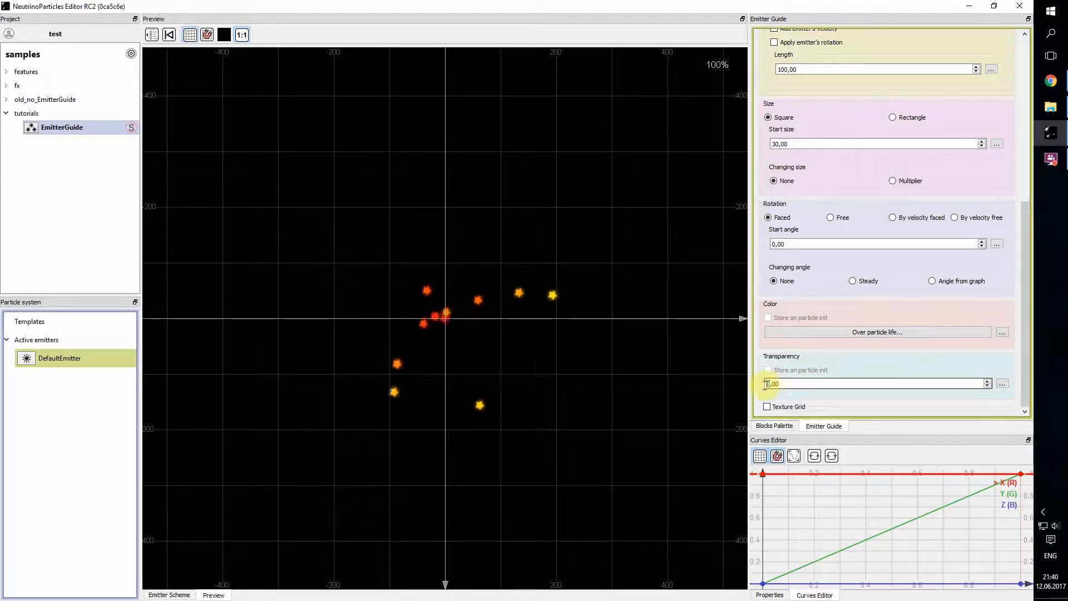
{"action": "key", "text": "BackSpace"}
{"action": "type", "text": "0,"}
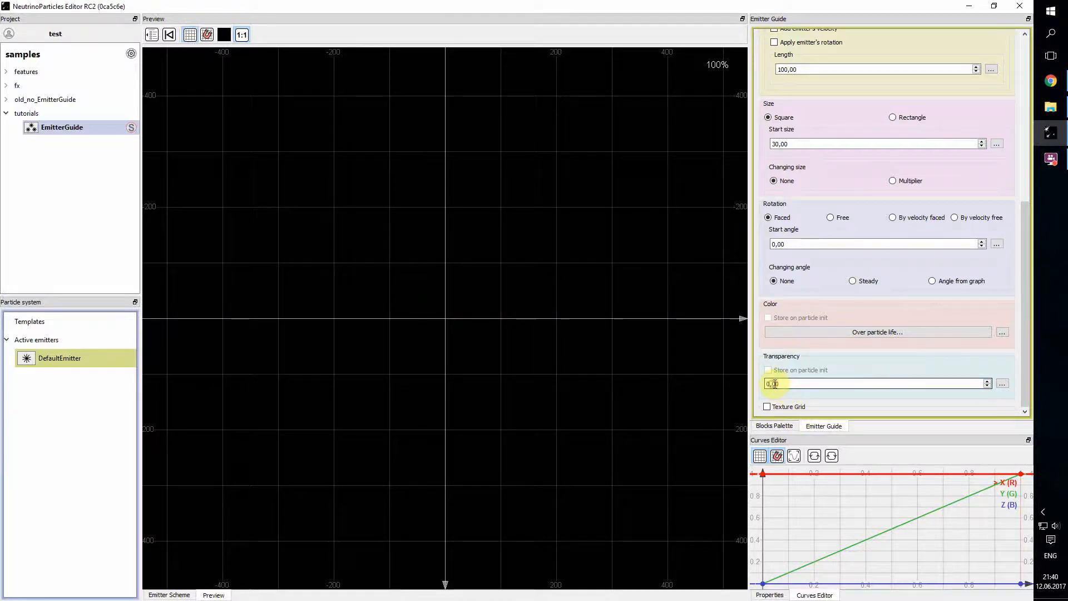
{"action": "type", "text": "5"}
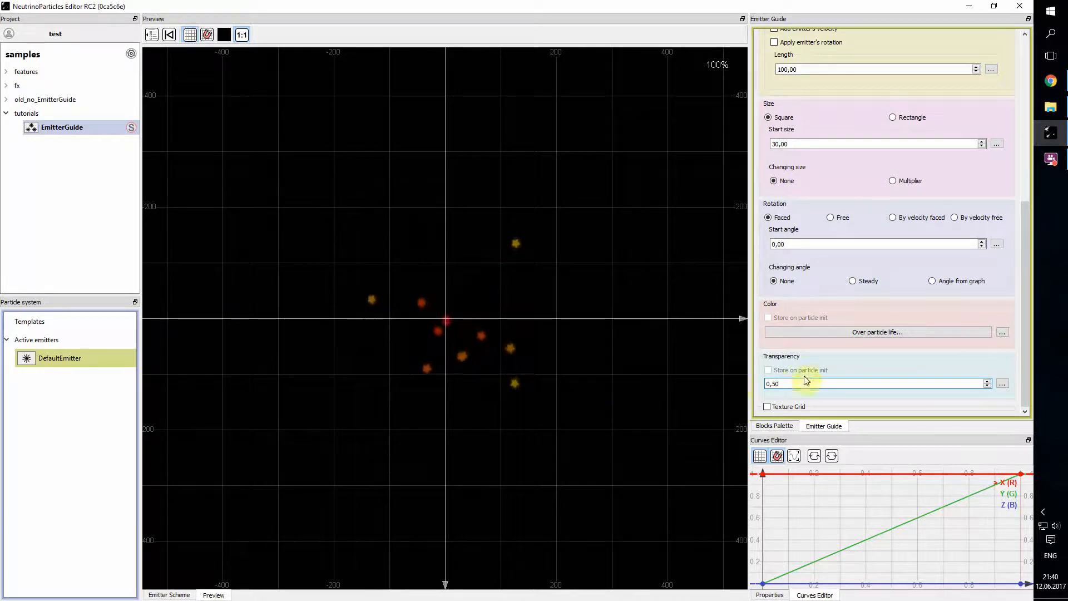
- Change the Transparency mode to Over particle life and shape its curve to peak at 1 at 0.1 and fall to 0 at 1
{"action": "left_click", "coordinate": [1002, 383]}
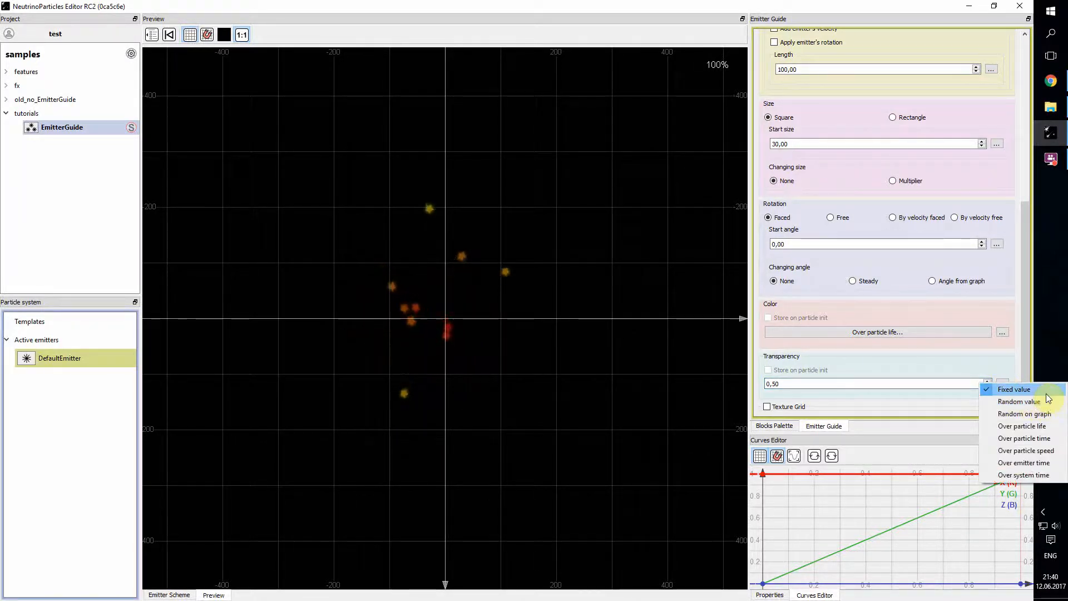
{"action": "left_click", "coordinate": [1023, 428]}
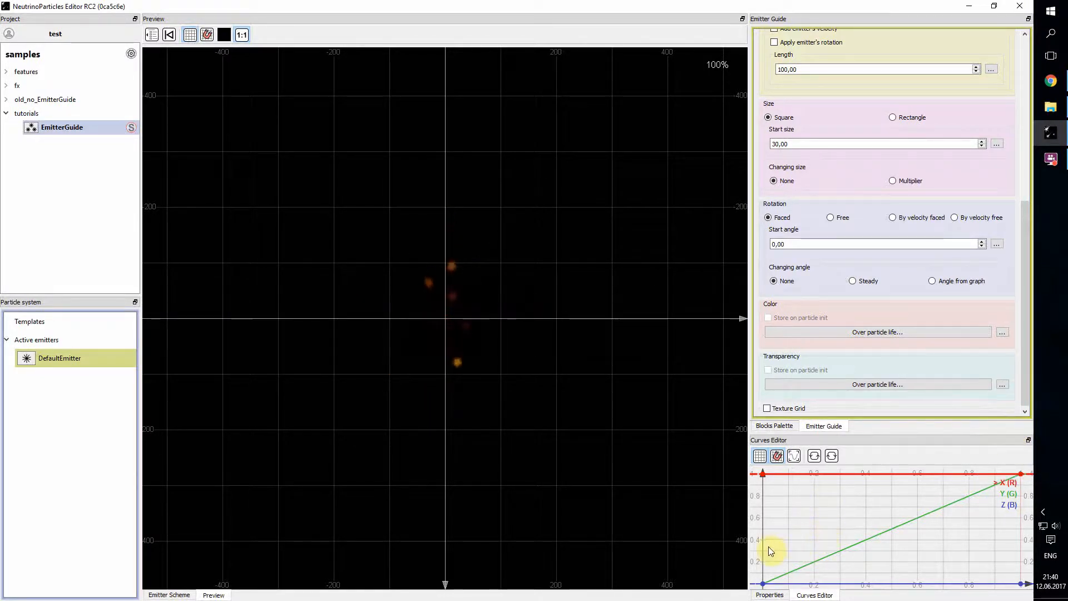
{"action": "left_click", "coordinate": [967, 385]}
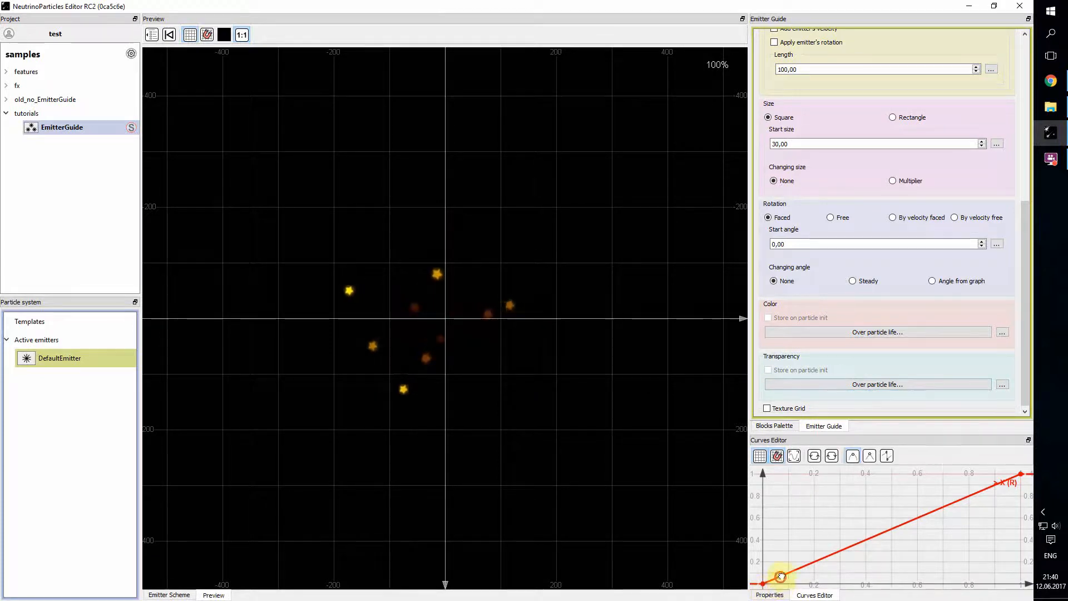
{"action": "left_click_drag", "start_coordinate": [783, 574], "coordinate": [790, 475]}
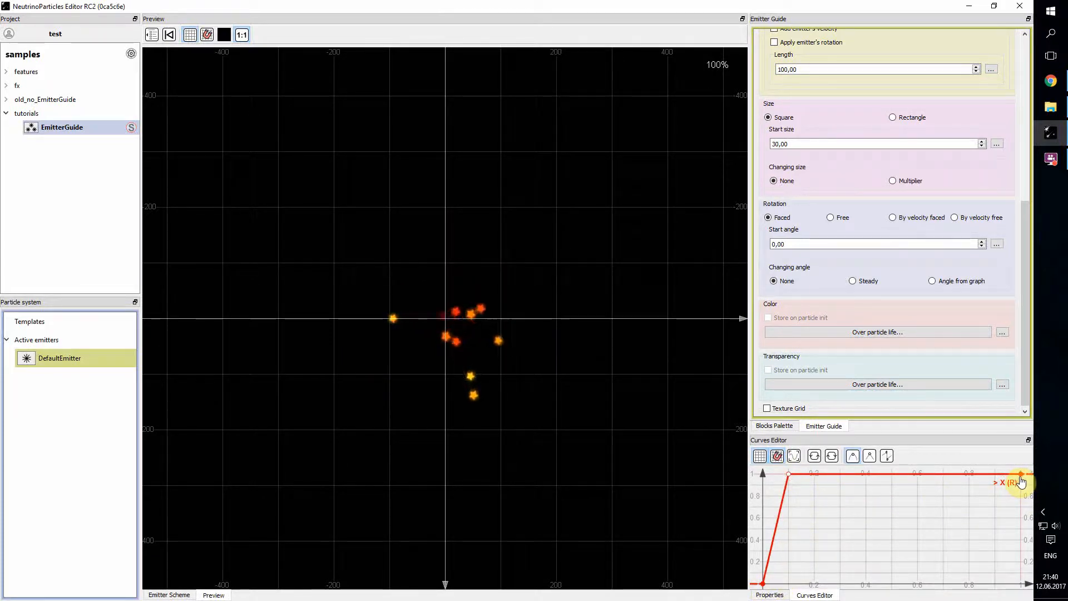
{"action": "left_click_drag", "start_coordinate": [1023, 479], "coordinate": [1023, 582]}
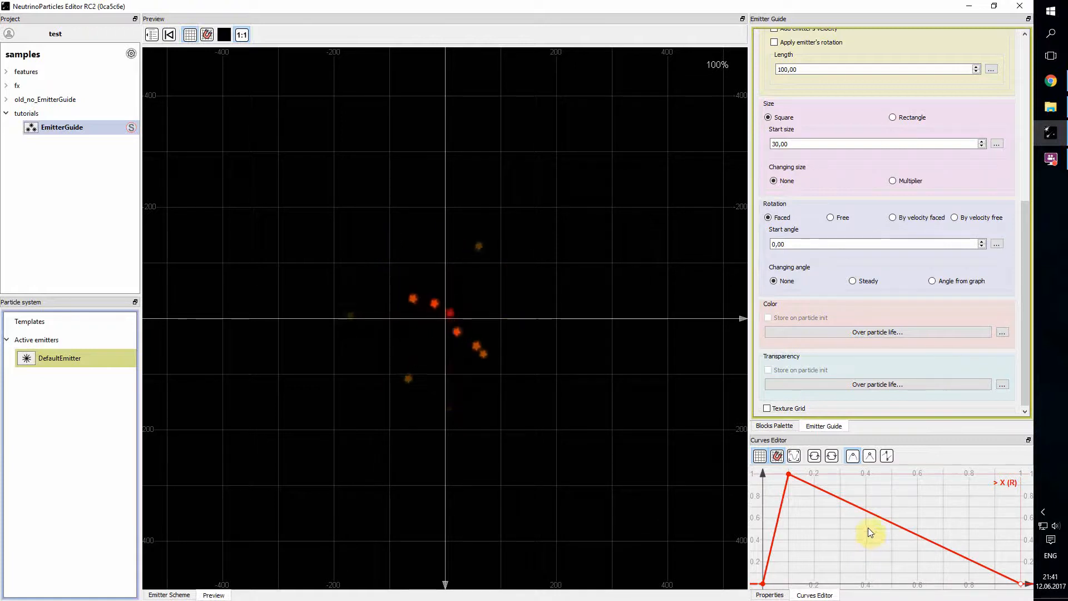
- Change the Transparency mode back to Fixed value with a value of 1
{"action": "scroll", "coordinate": [1024, 322], "scroll_direction": "down", "scroll_amount": 1}
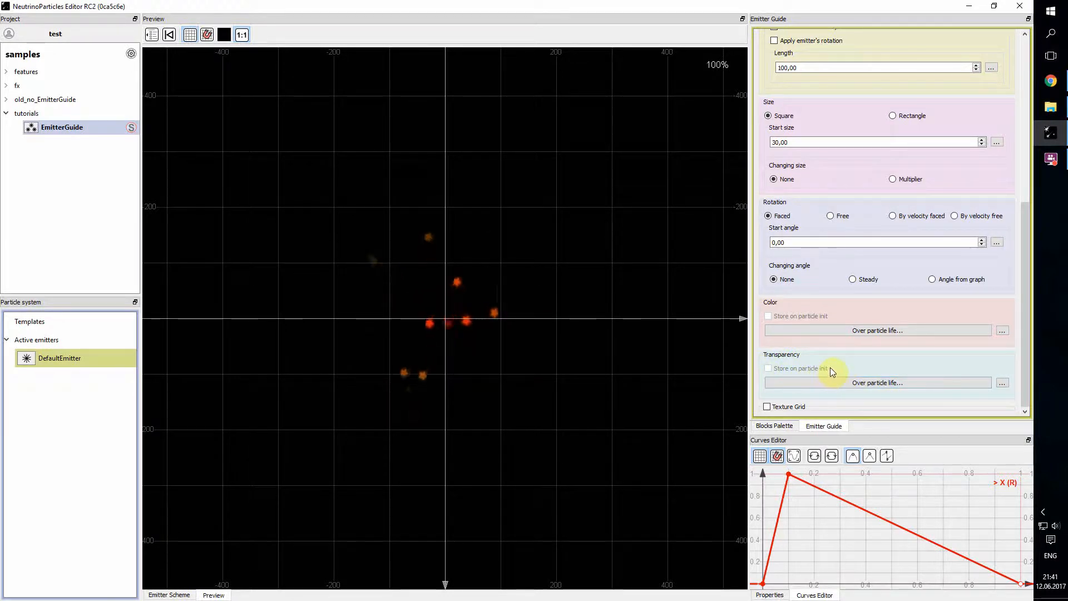
{"action": "left_click", "coordinate": [1002, 383]}
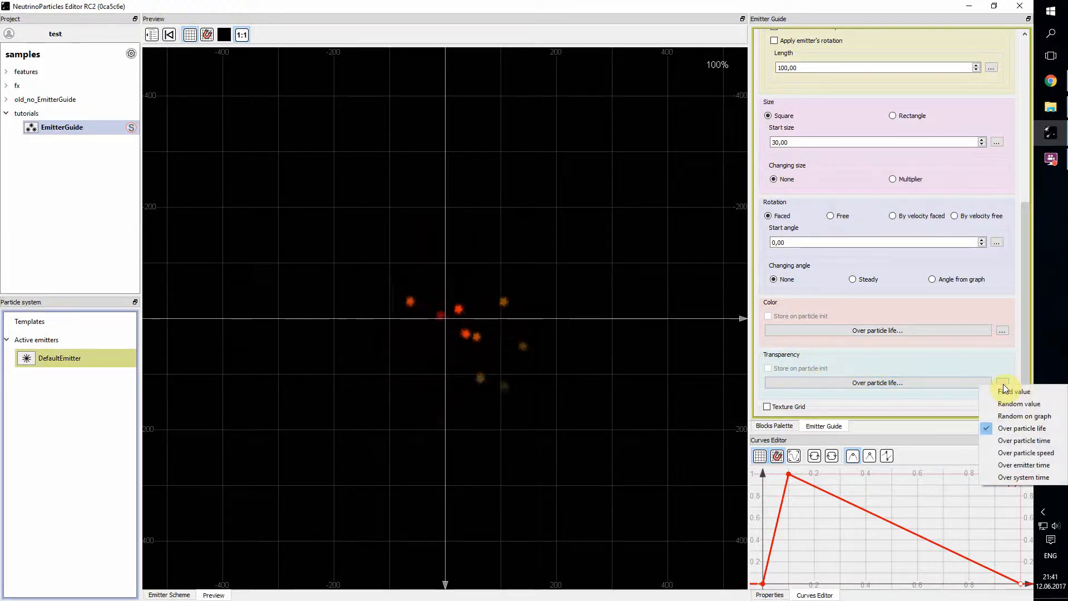
{"action": "left_click", "coordinate": [1003, 385]}
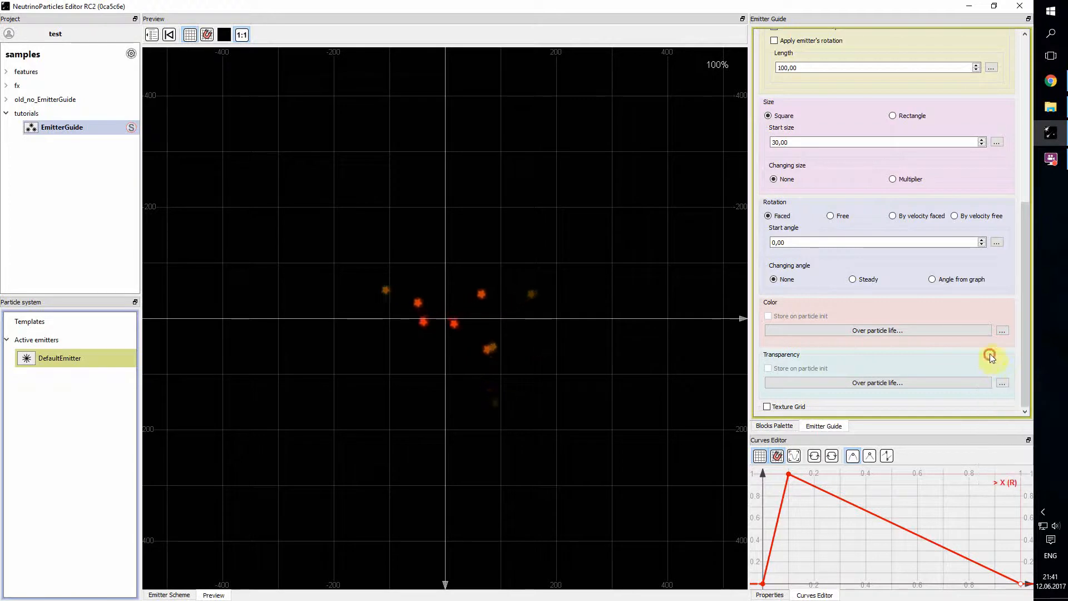
{"action": "left_click", "coordinate": [1003, 385]}
{"action": "left_click", "coordinate": [1011, 389]}
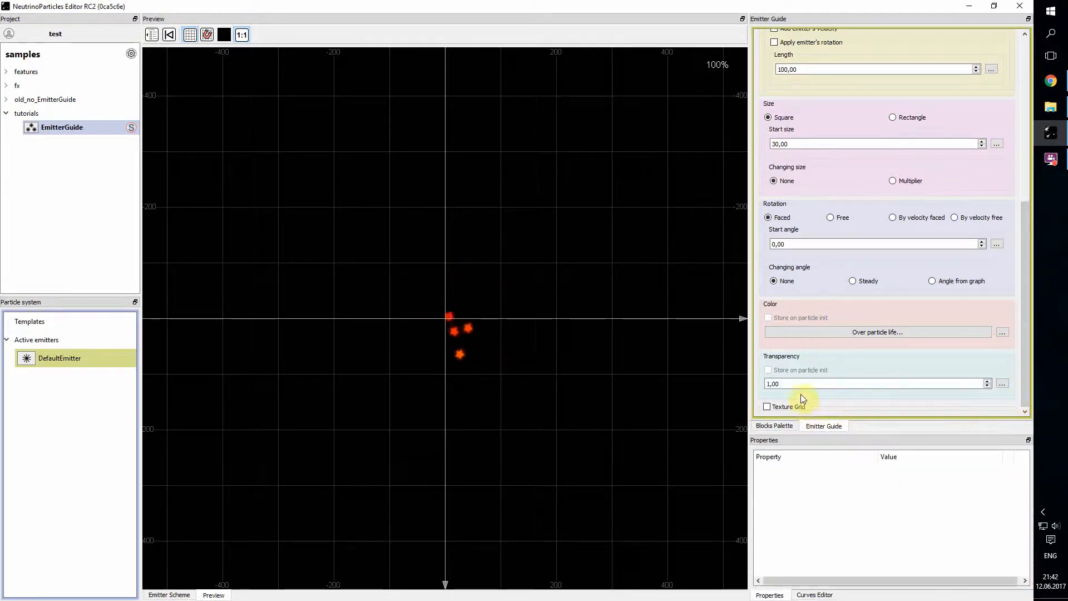
- Change the Color mode to Over emitter time and set the particle Life time to 4
{"action": "left_click", "coordinate": [1003, 332]}
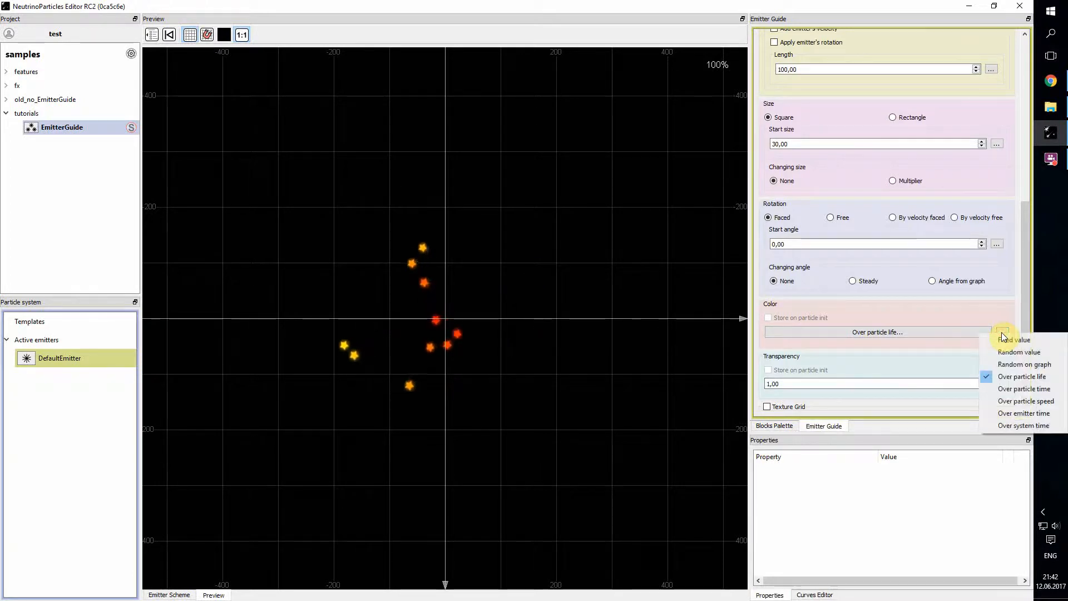
{"action": "left_click", "coordinate": [1027, 413]}
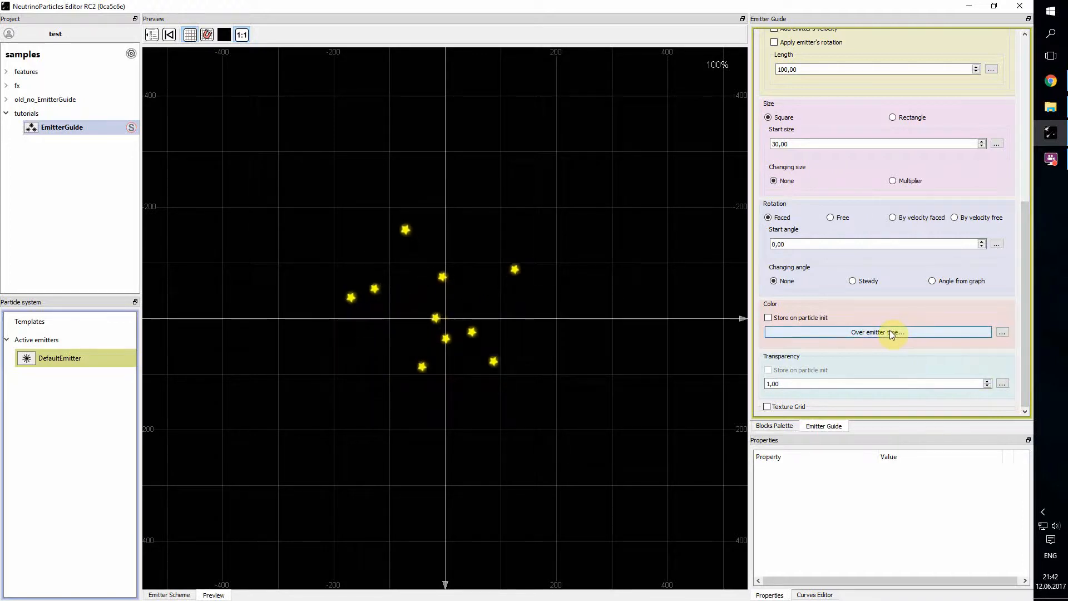
{"action": "left_click_drag", "start_coordinate": [1026, 248], "coordinate": [1011, 89]}
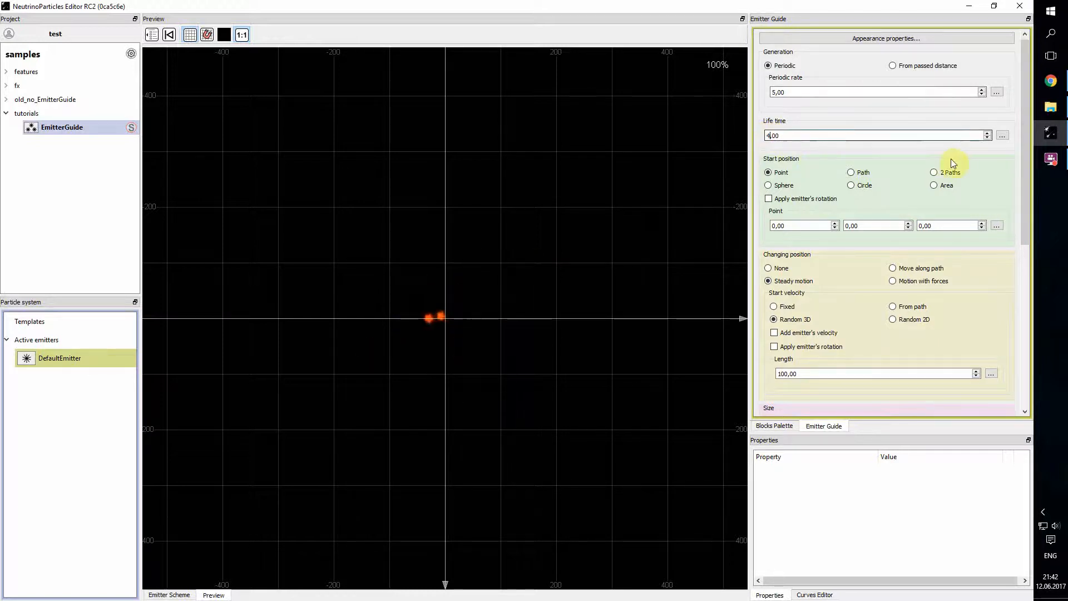
{"action": "left_click_drag", "start_coordinate": [1026, 126], "coordinate": [1035, 301]}
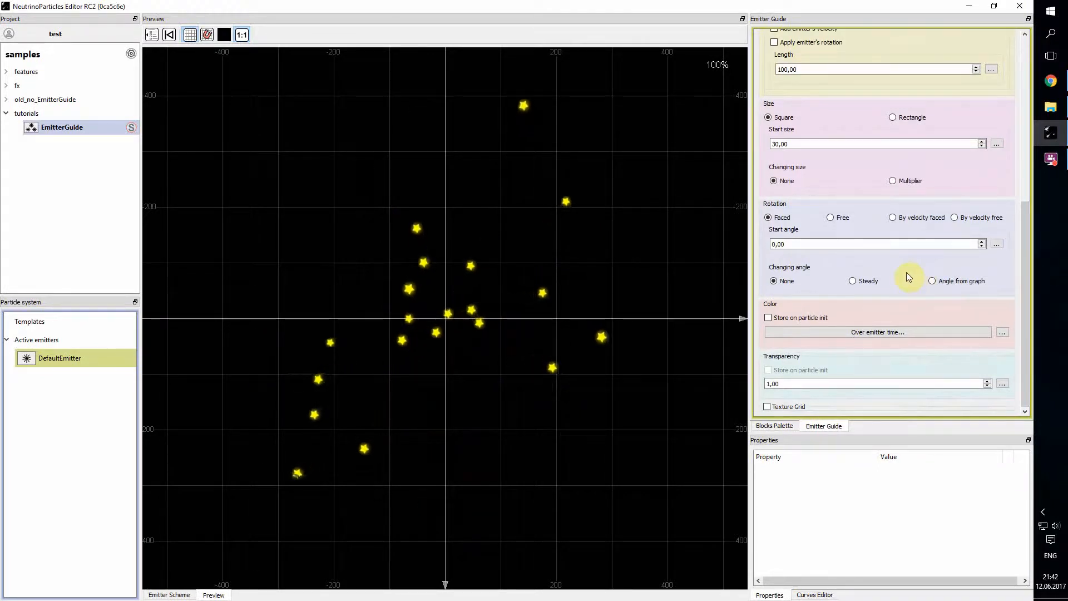
- Open the Color graph and move the end points of the red, green and blue curves to 2 on the time axis
{"action": "left_click", "coordinate": [886, 330]}
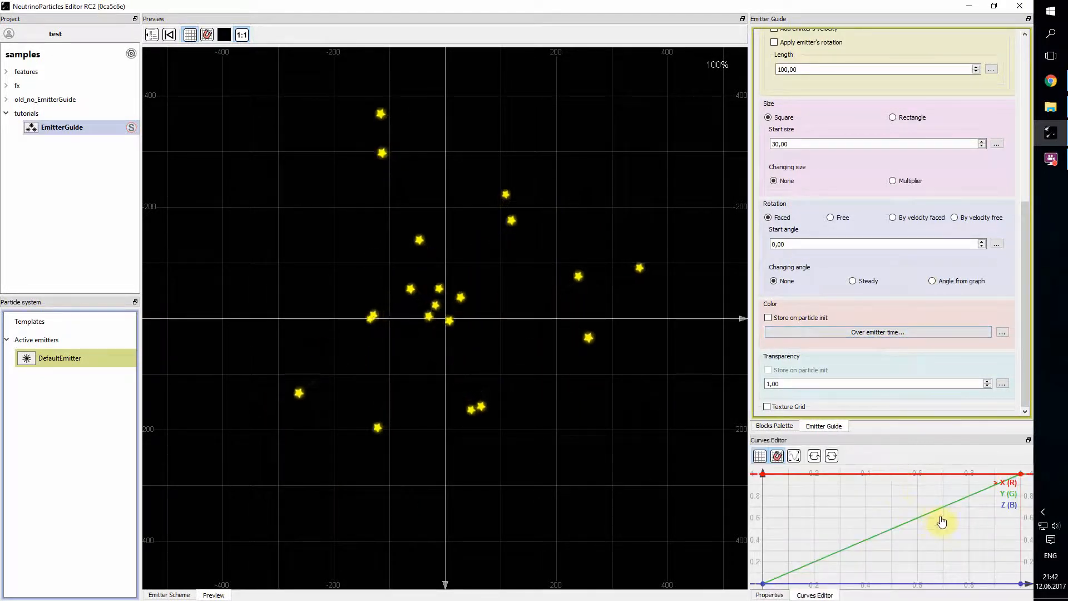
{"action": "scroll", "coordinate": [942, 519], "scroll_direction": "down", "scroll_amount": 5}
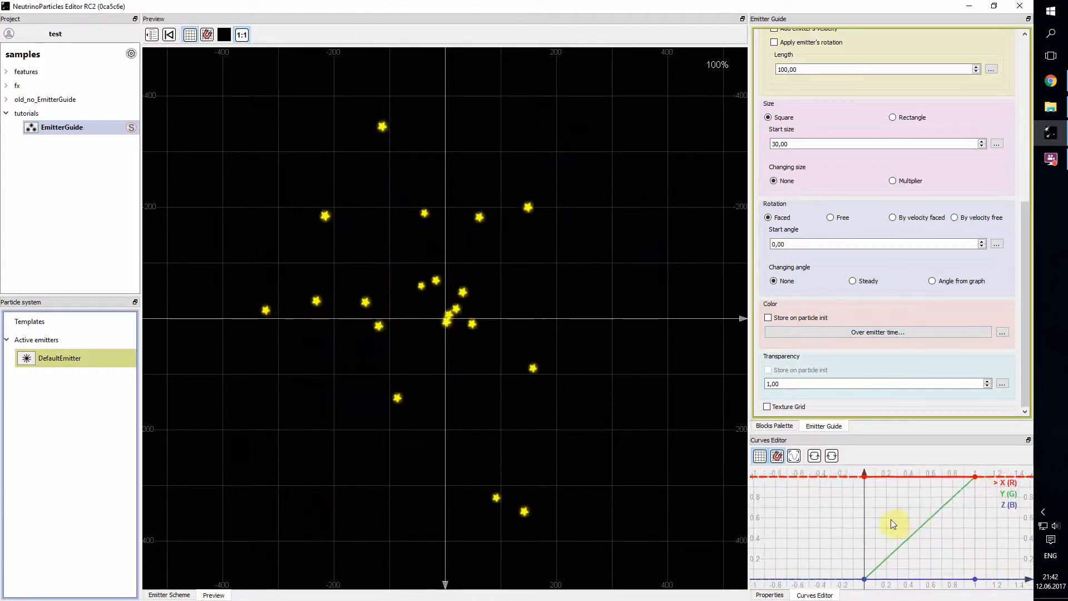
{"action": "left_click_drag", "start_coordinate": [892, 520], "coordinate": [855, 535]}
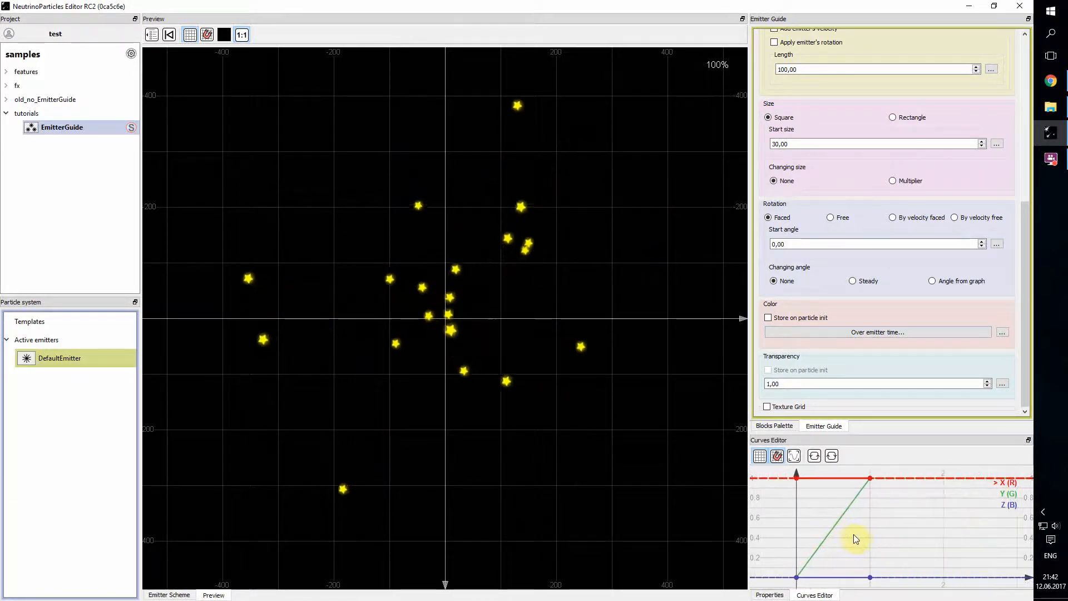
{"action": "left_click_drag", "start_coordinate": [852, 578], "coordinate": [927, 577]}
{"action": "left_click", "coordinate": [854, 481]}
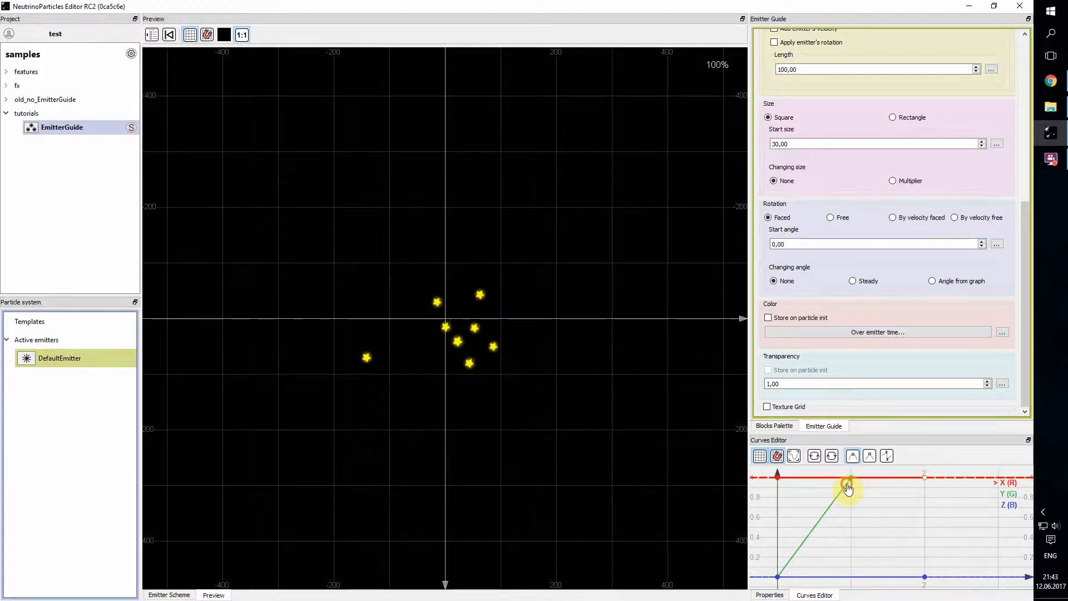
{"action": "left_click", "coordinate": [908, 477]}
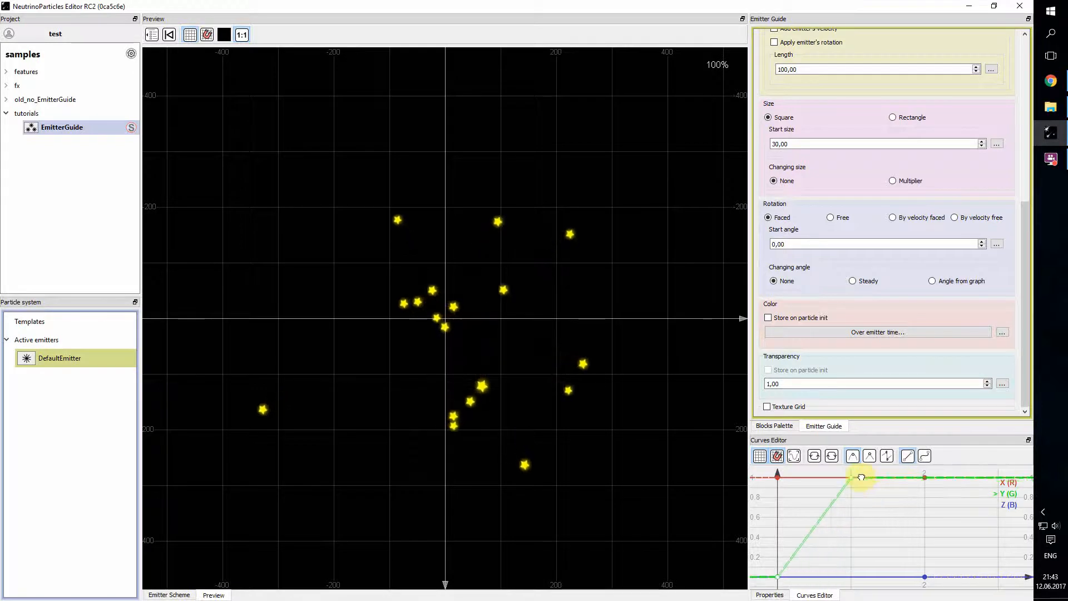
{"action": "left_click", "coordinate": [862, 477]}
{"action": "left_click_drag", "start_coordinate": [854, 484], "coordinate": [917, 479]}
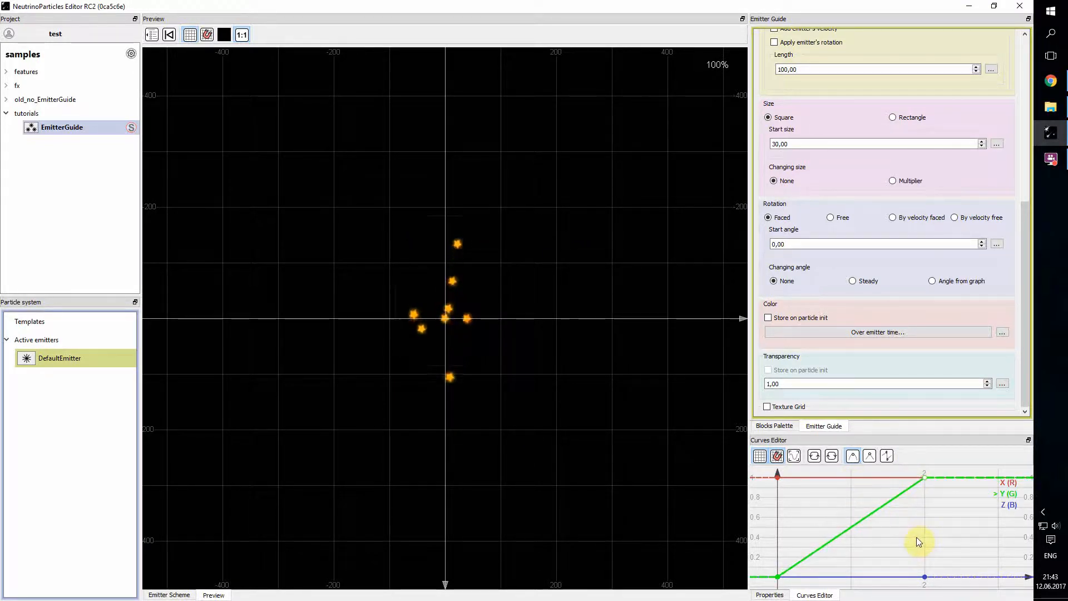
- Extend the red, green and blue curves by moving their end points to 3 on the time axis
{"action": "left_click_drag", "start_coordinate": [927, 516], "coordinate": [874, 522]}
{"action": "left_click_drag", "start_coordinate": [877, 485], "coordinate": [947, 485]}
{"action": "left_click", "coordinate": [877, 484]}
{"action": "left_click", "coordinate": [875, 583]}
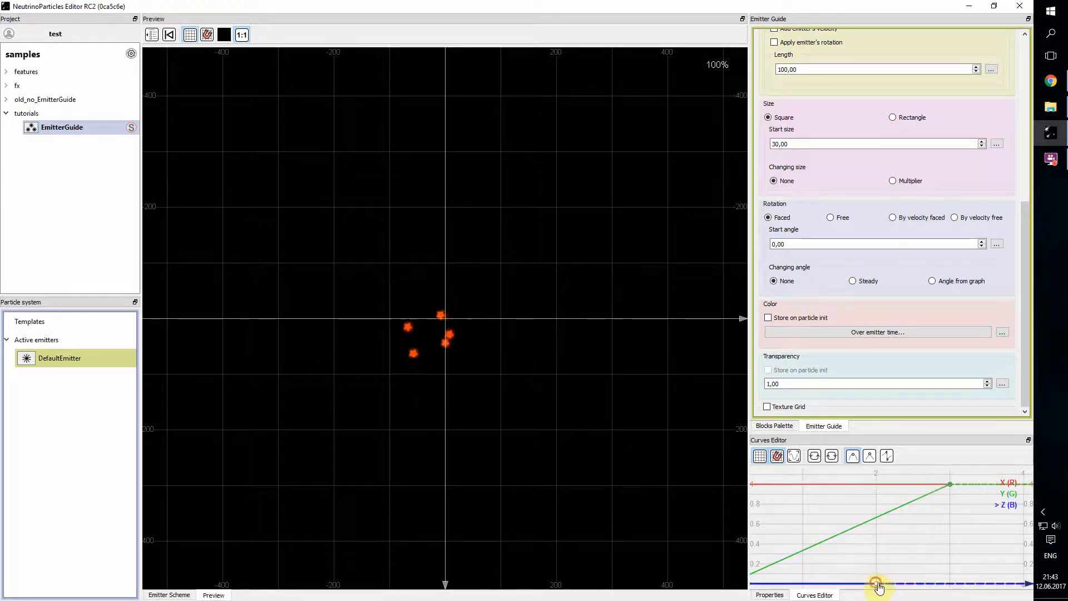
{"action": "left_click_drag", "start_coordinate": [897, 582], "coordinate": [947, 584]}
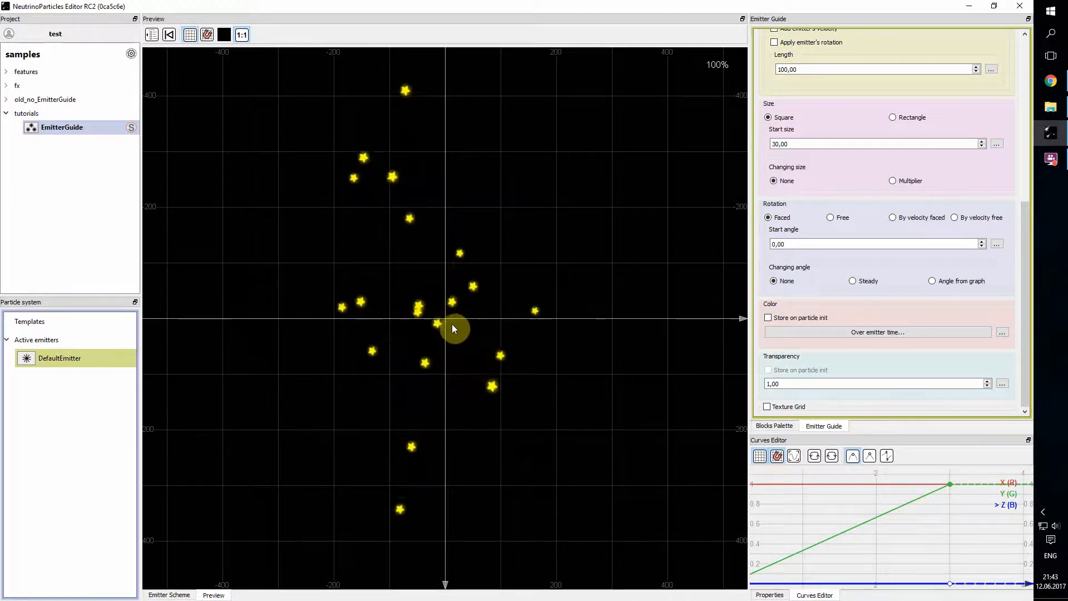
- Enable Store on particle init for the Color and replay the effect in the preview
{"action": "left_click_drag", "start_coordinate": [446, 331], "coordinate": [452, 328]}
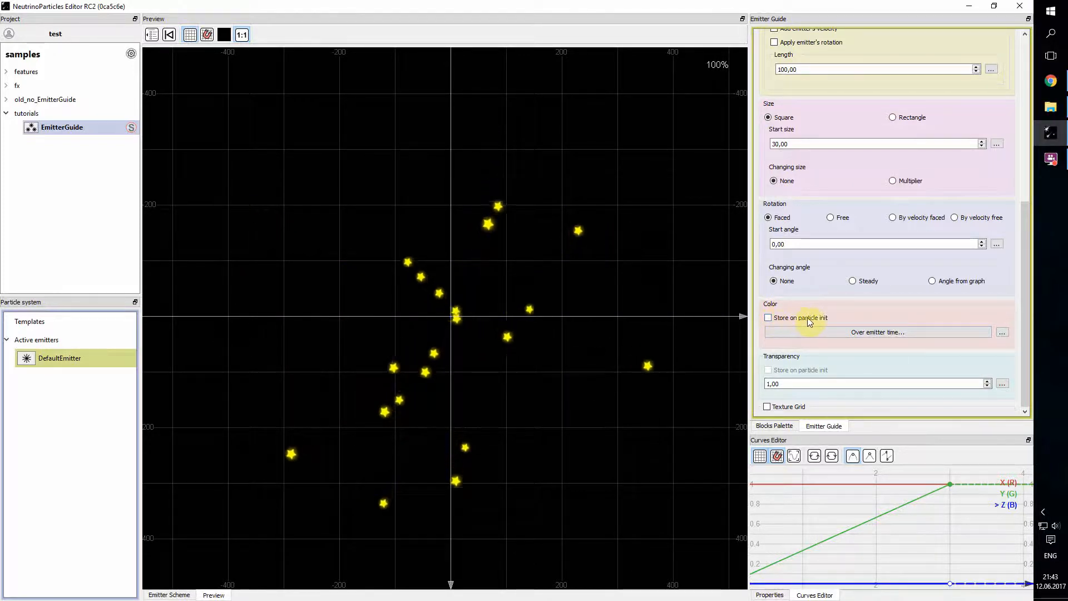
{"action": "left_click_drag", "start_coordinate": [820, 534], "coordinate": [880, 529]}
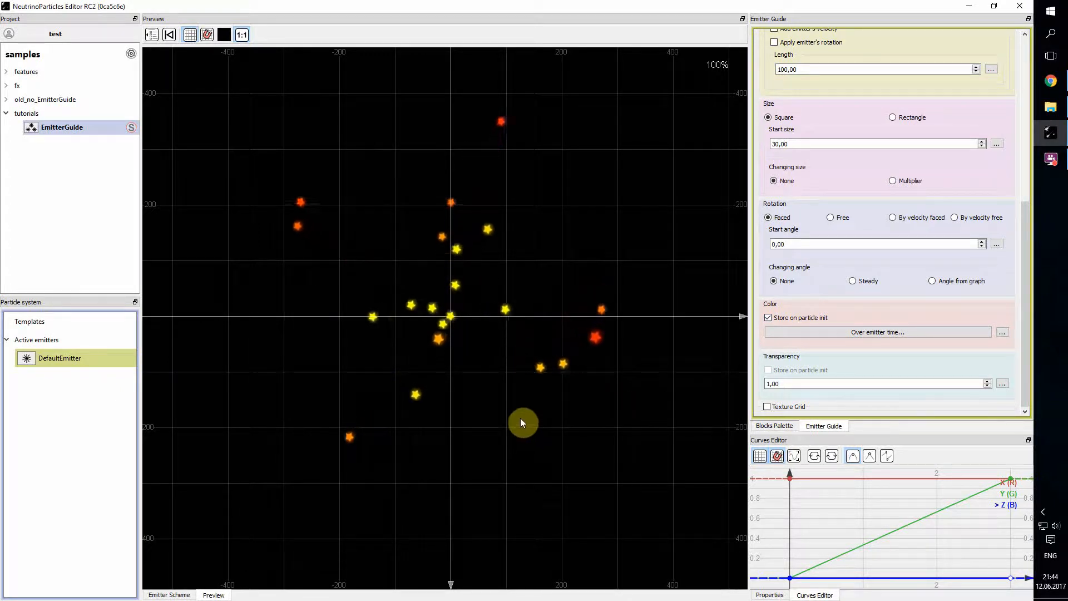
{"action": "key", "text": "space"}
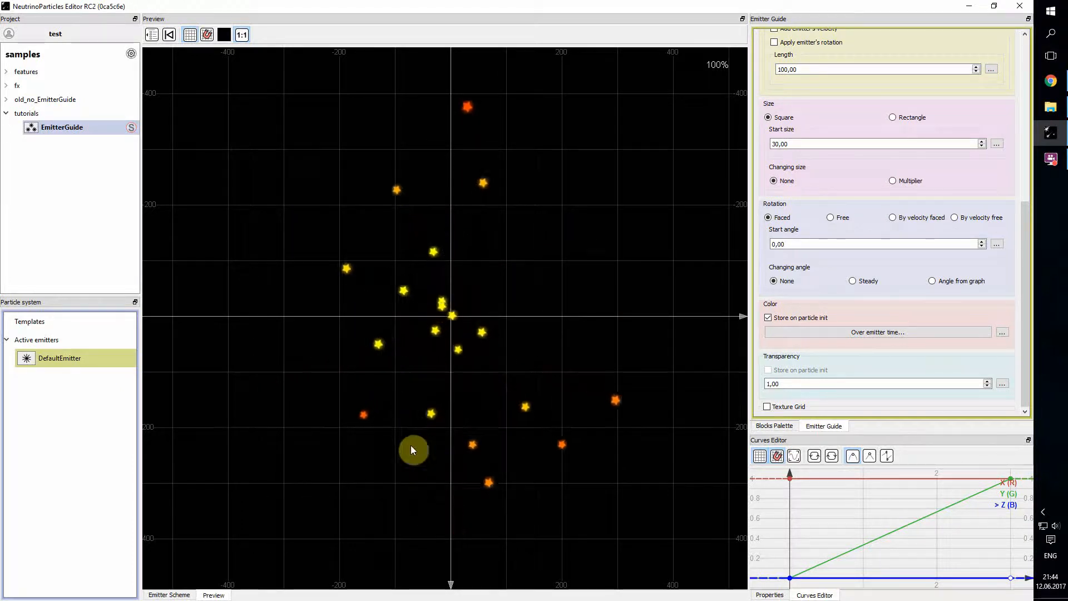
{"action": "key", "text": "space"}
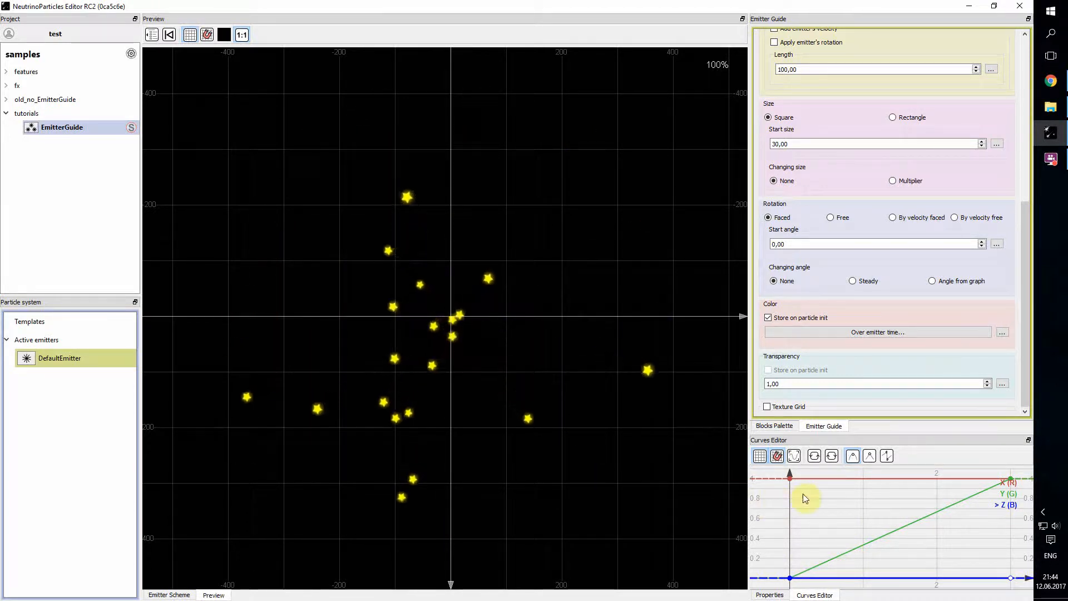
{"action": "key", "text": "space"}
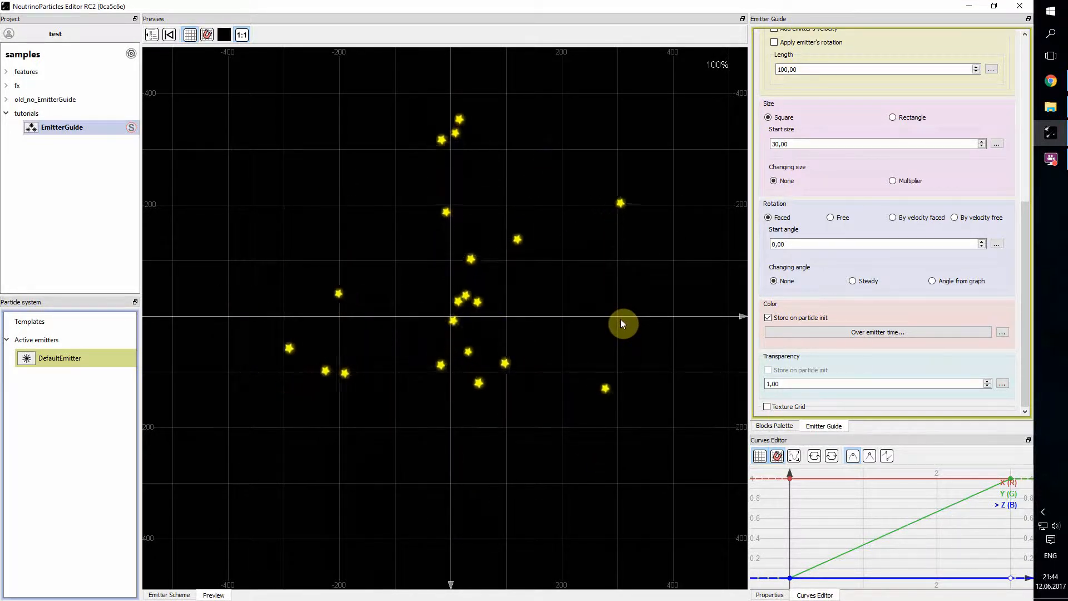
{"action": "left_click_drag", "start_coordinate": [620, 320], "coordinate": [618, 315]}
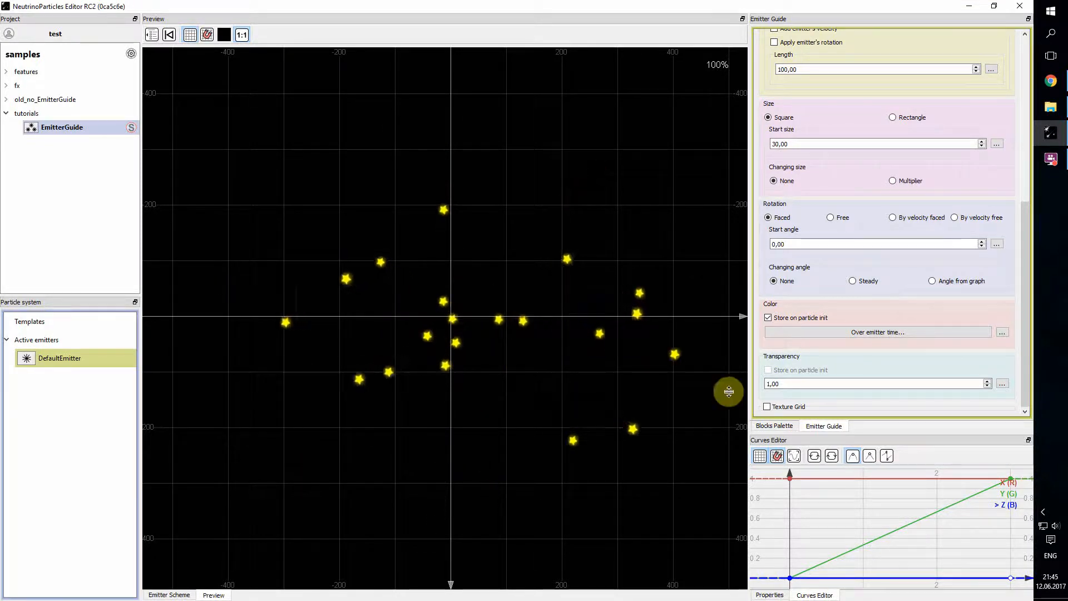
- Turn on repetition past the end point for the blue color curve and the green color curve
{"action": "left_click", "coordinate": [833, 456]}
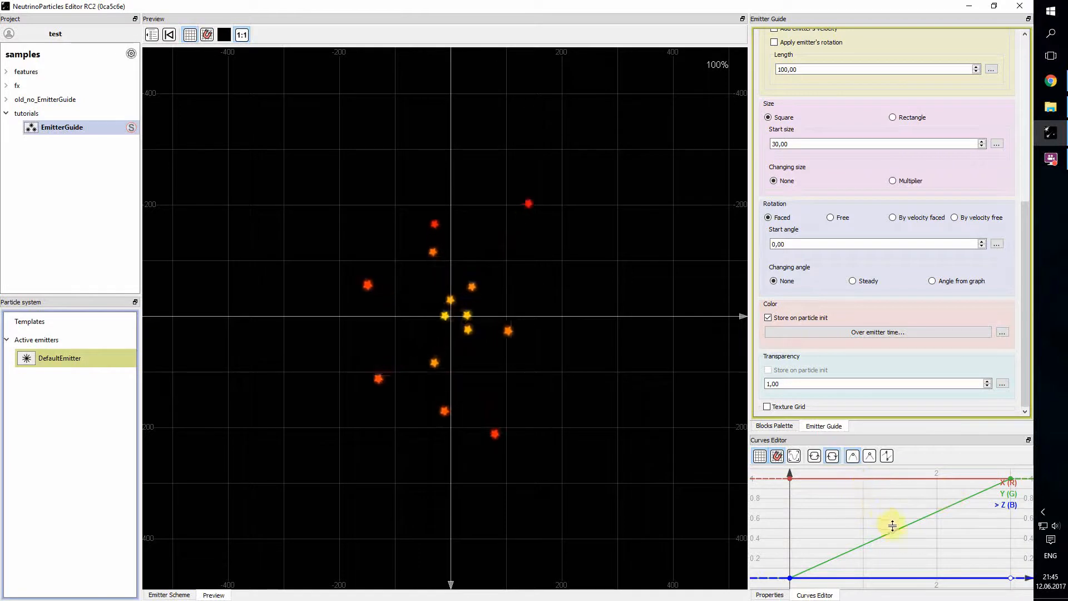
{"action": "left_click", "coordinate": [1007, 505]}
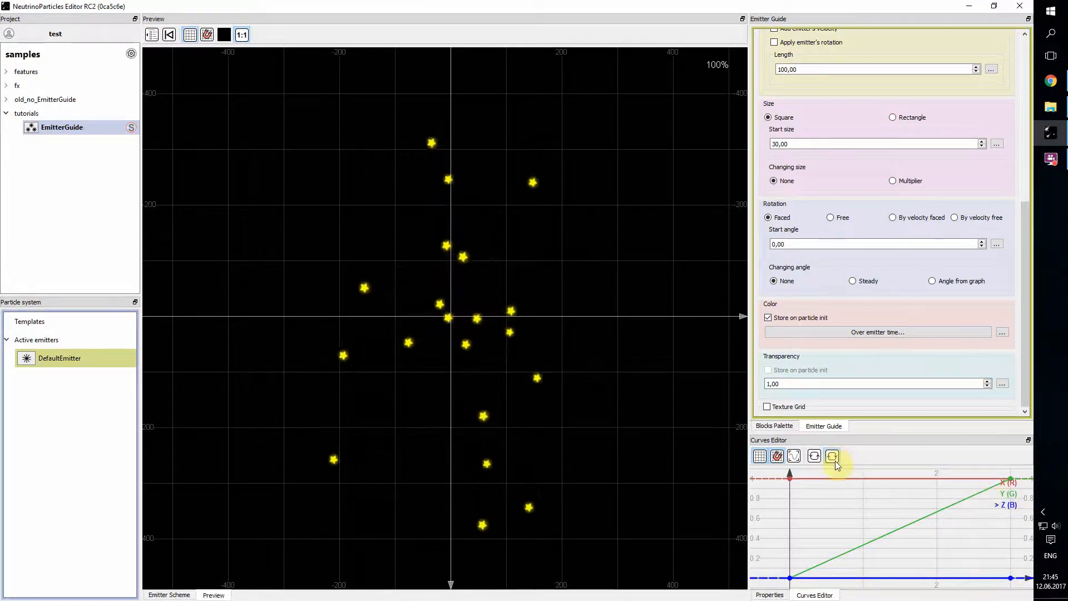
{"action": "left_click", "coordinate": [1010, 494]}
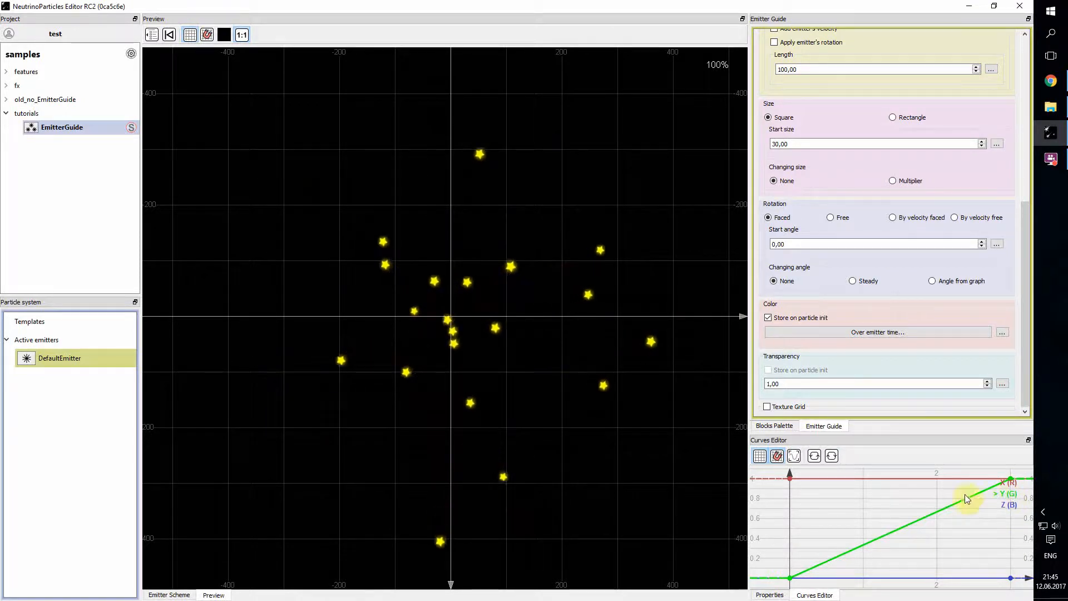
{"action": "left_click", "coordinate": [834, 459]}
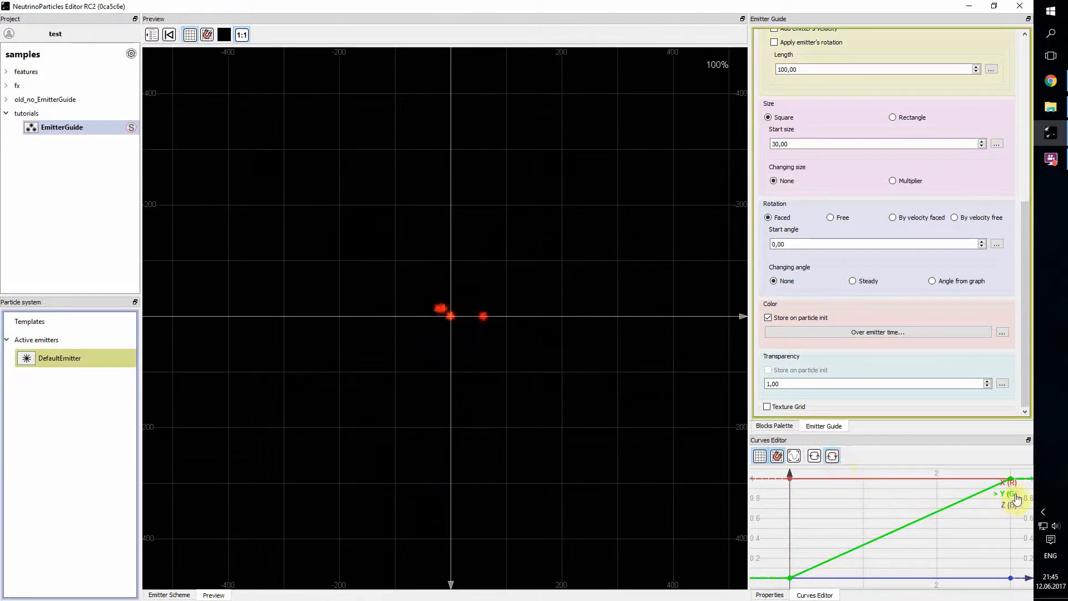
{"action": "left_click_drag", "start_coordinate": [1000, 521], "coordinate": [1004, 543]}
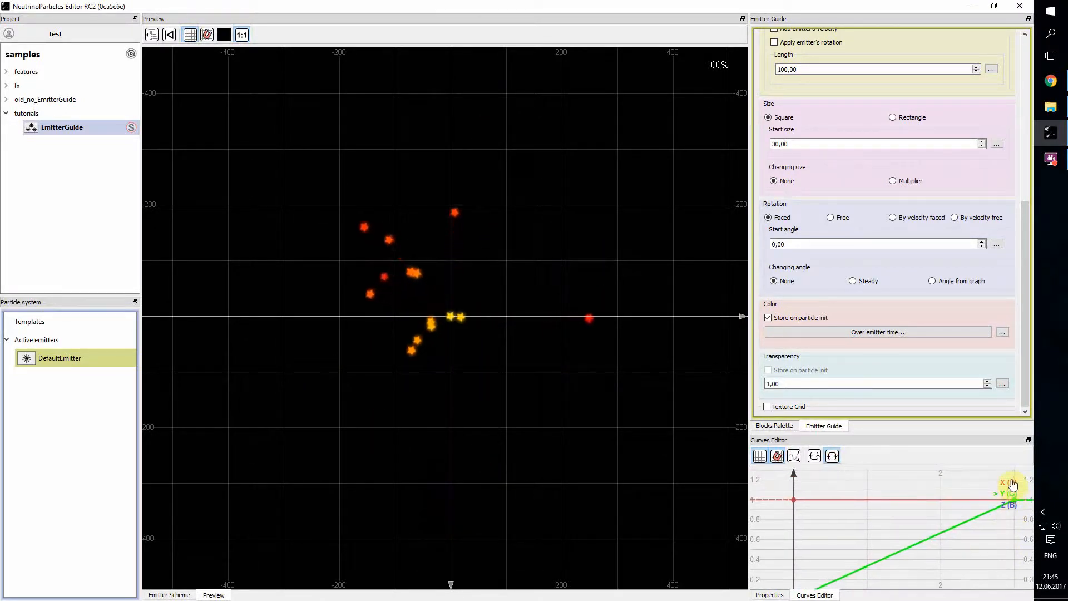
- Turn on repetition past the end point for the red color curve
{"action": "left_click", "coordinate": [1011, 482]}
{"action": "left_click", "coordinate": [832, 456]}
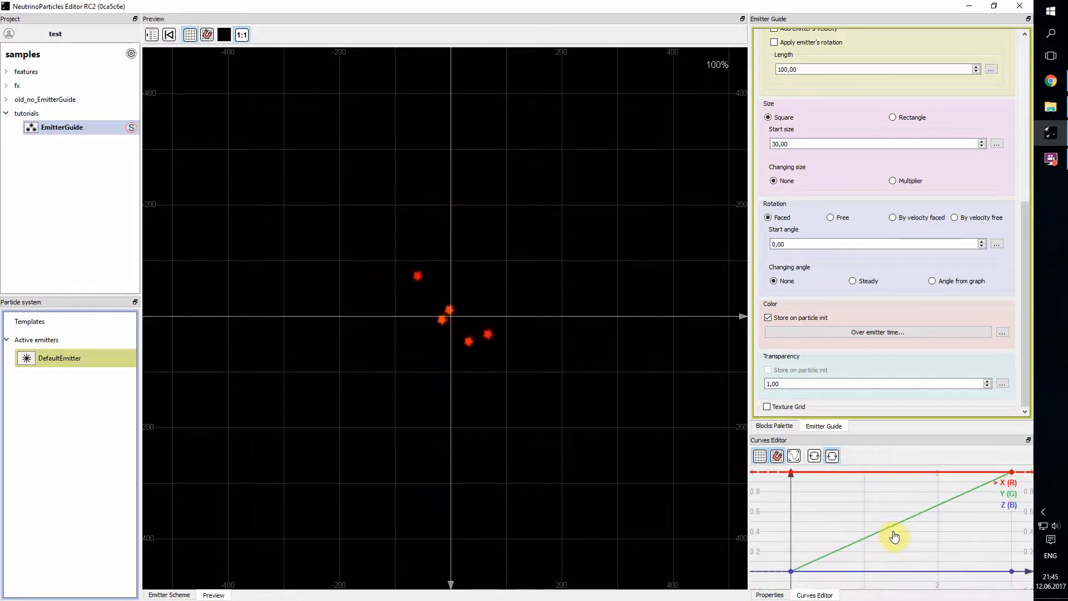
{"action": "left_click_drag", "start_coordinate": [895, 536], "coordinate": [886, 538]}
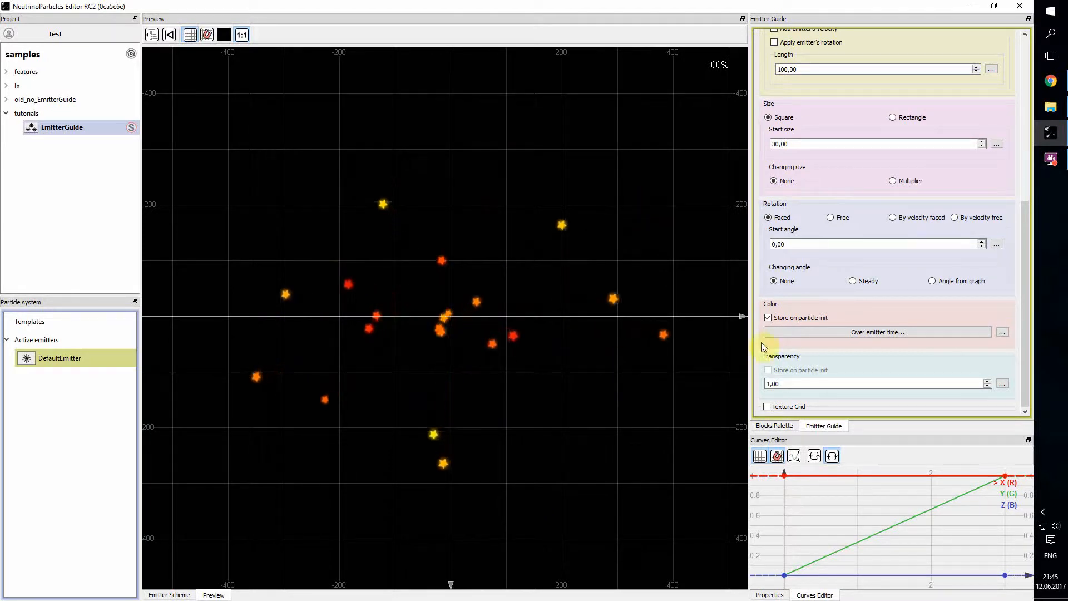
- Disable Store on particle init for the Color so all particles follow the emitter-time curves, and check the effect in the preview
{"action": "left_click", "coordinate": [768, 319]}
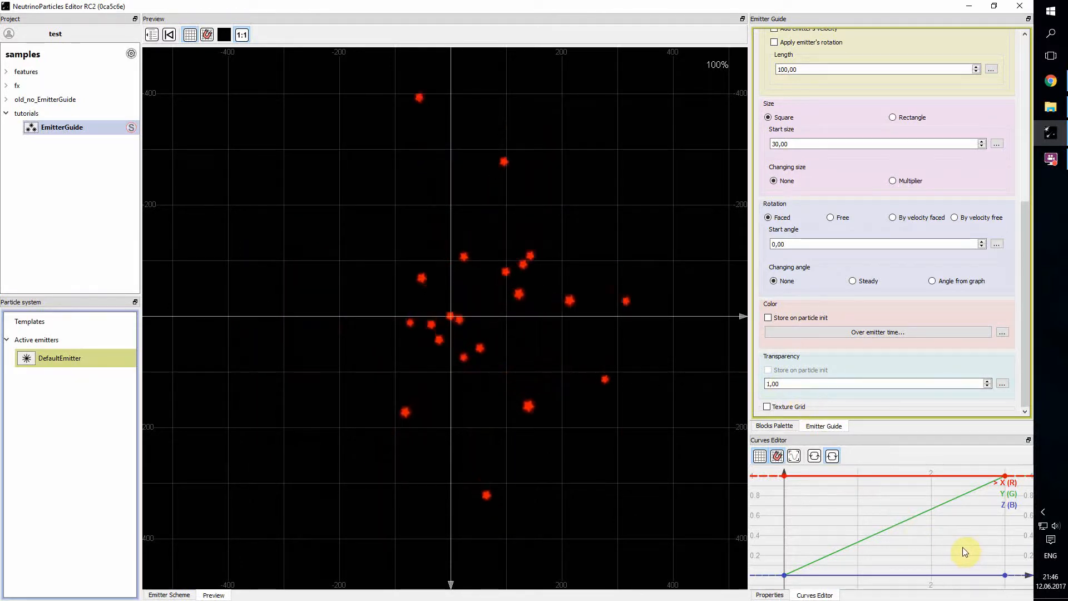
{"action": "scroll", "coordinate": [959, 547], "scroll_direction": "down", "scroll_amount": 3}
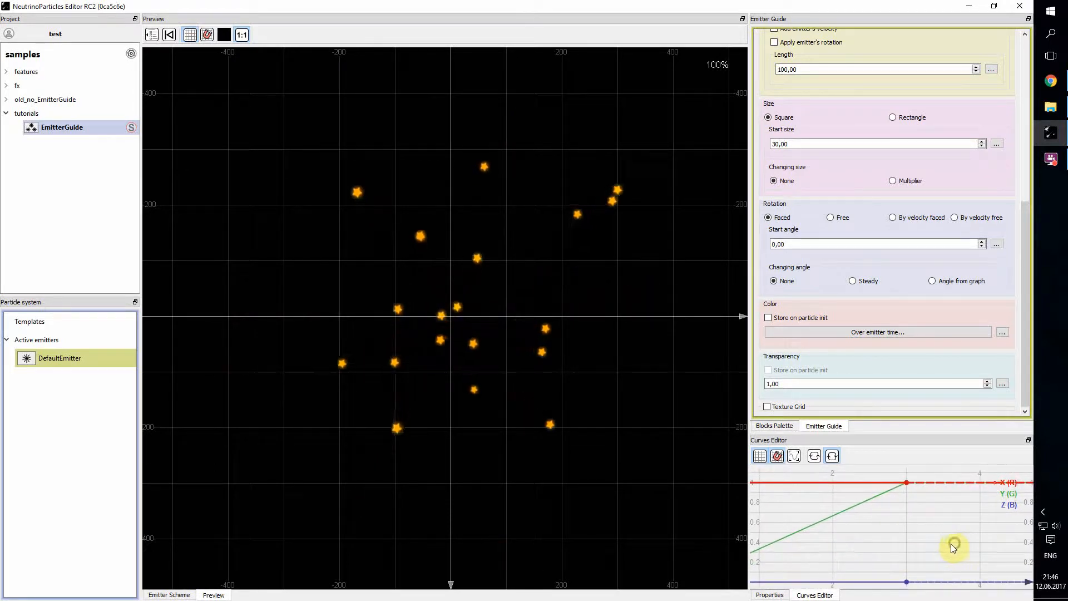
{"action": "left_click_drag", "start_coordinate": [926, 546], "coordinate": [888, 543]}
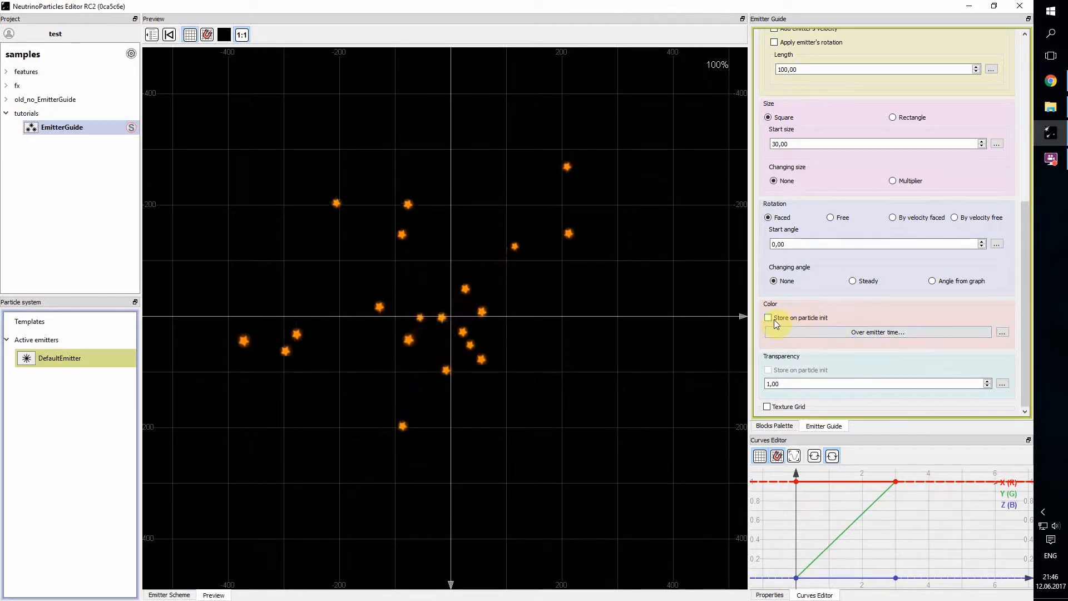
{"action": "left_click_drag", "start_coordinate": [493, 346], "coordinate": [502, 355]}
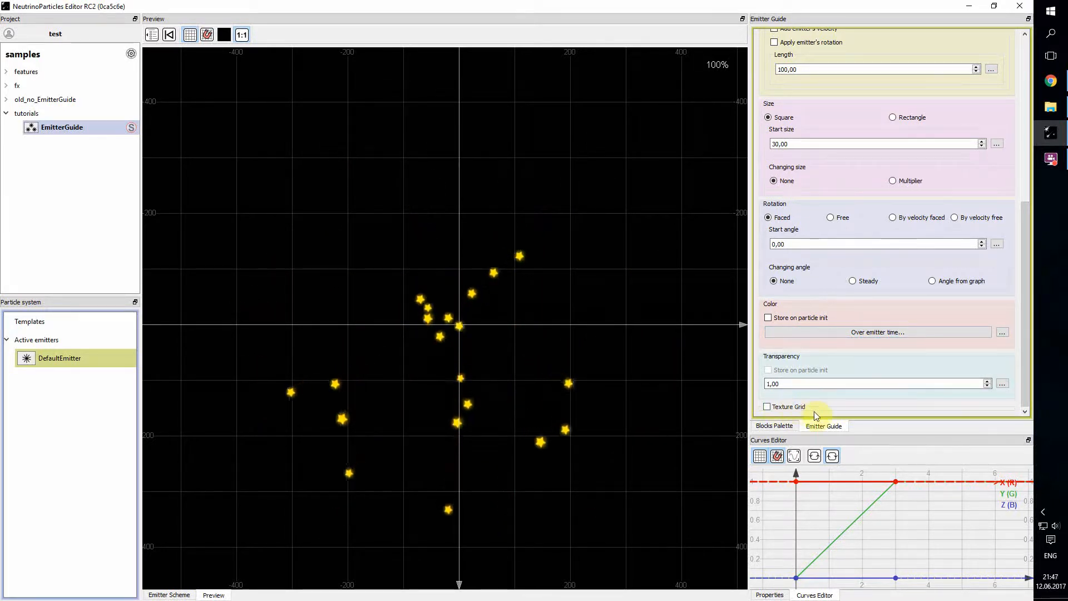
- Return the Color to a fixed value and enable the Texture Grid option for the emitter
{"action": "left_click", "coordinate": [1002, 332]}
{"action": "left_click", "coordinate": [1007, 338]}
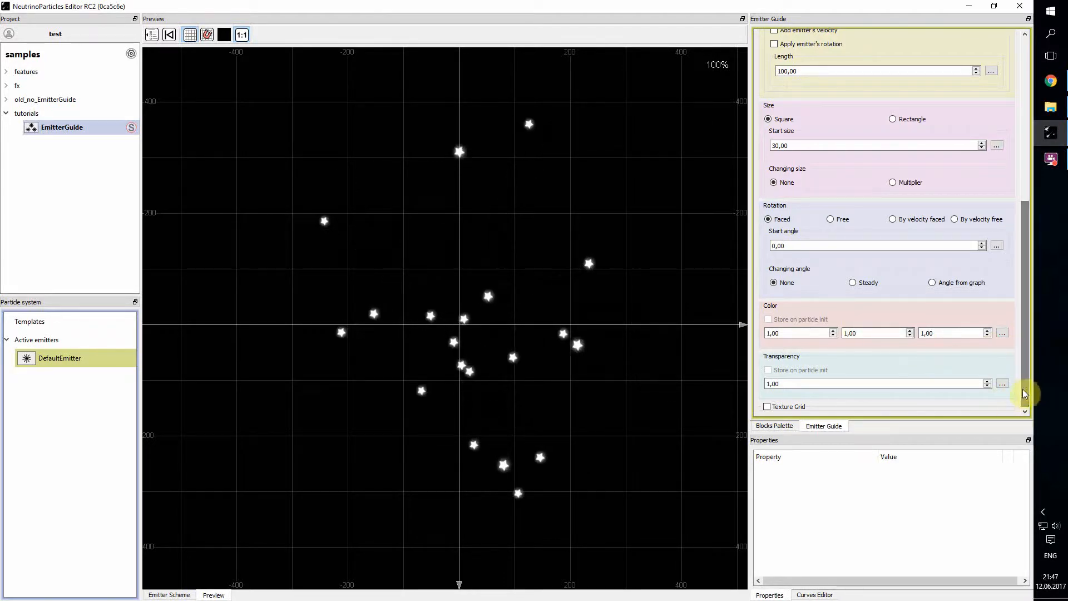
{"action": "left_click", "coordinate": [766, 406]}
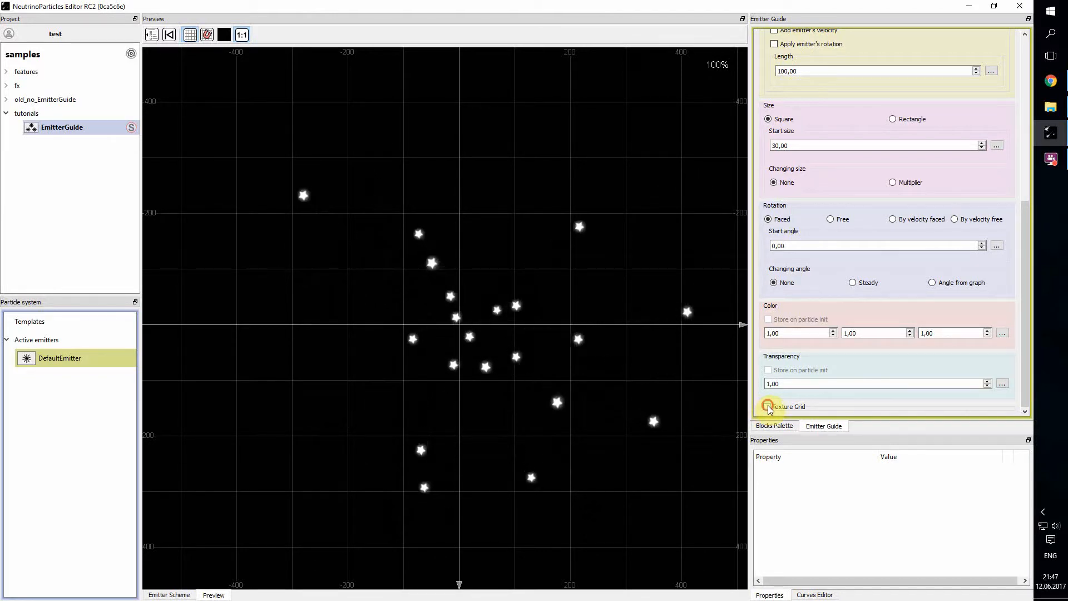
{"action": "scroll", "coordinate": [841, 385], "scroll_direction": "down", "scroll_amount": 2}
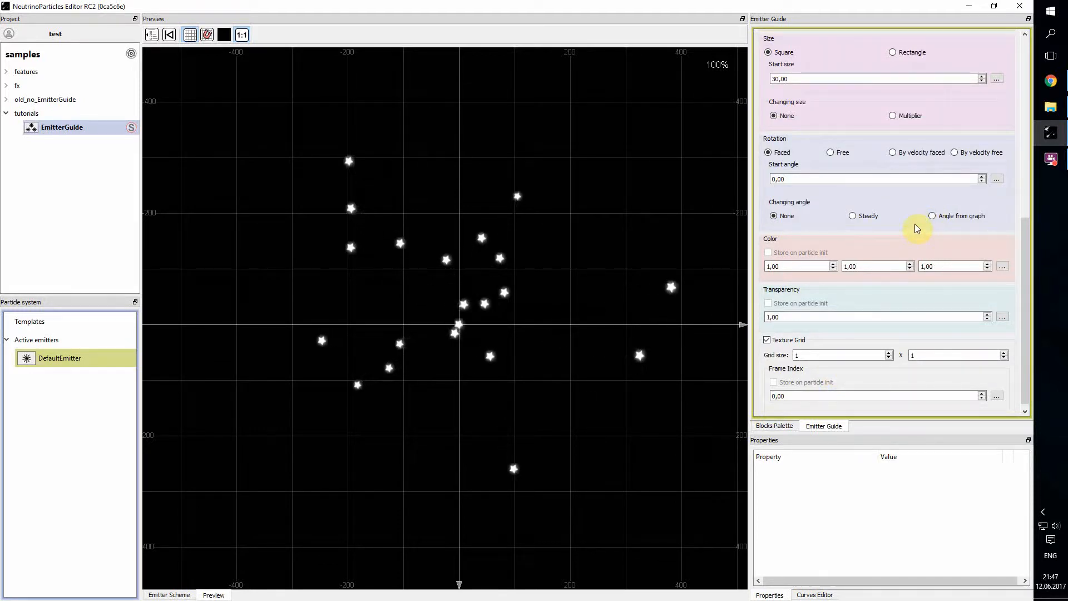
- Open the emitter's appearance properties and set the texture to leaves4x4.png from the samples textures folder
{"action": "scroll", "coordinate": [953, 200], "scroll_direction": "up", "scroll_amount": 4}
{"action": "scroll", "coordinate": [955, 178], "scroll_direction": "up", "scroll_amount": 4}
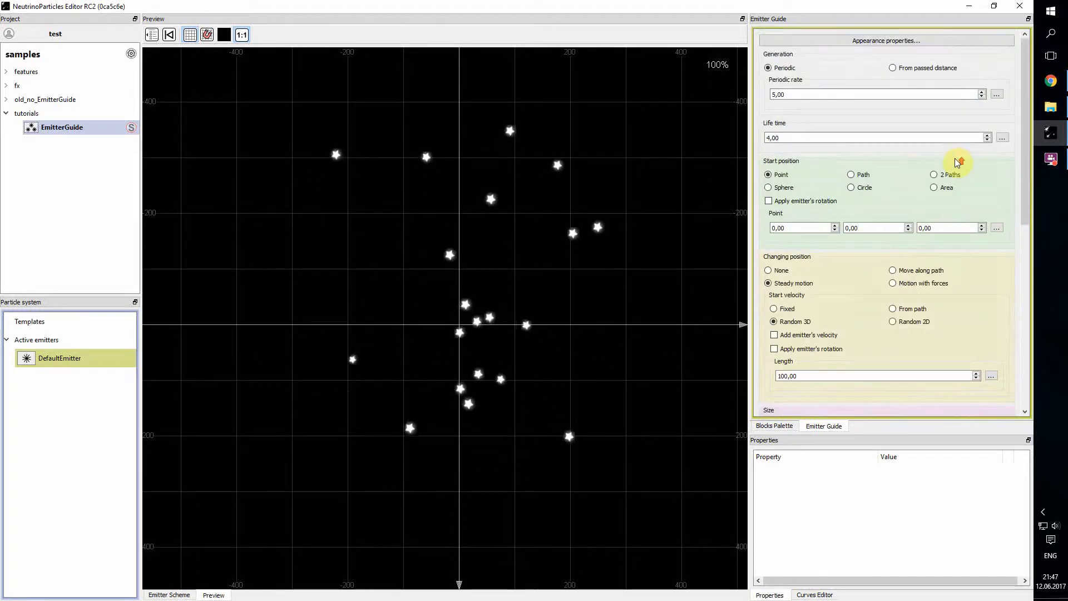
{"action": "left_click", "coordinate": [893, 41]}
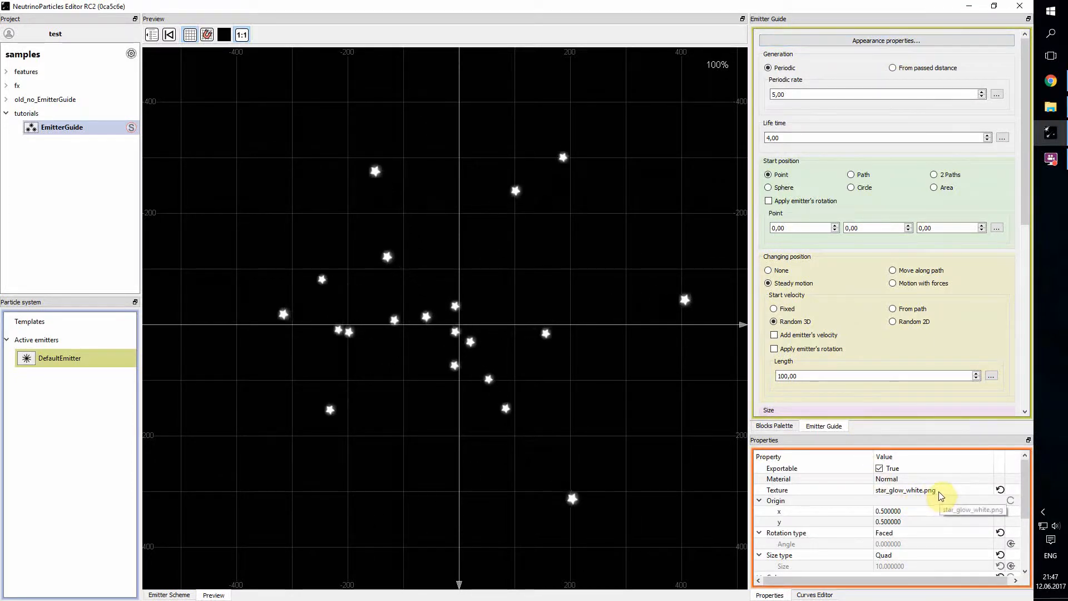
{"action": "left_click", "coordinate": [939, 492]}
{"action": "left_click", "coordinate": [988, 490]}
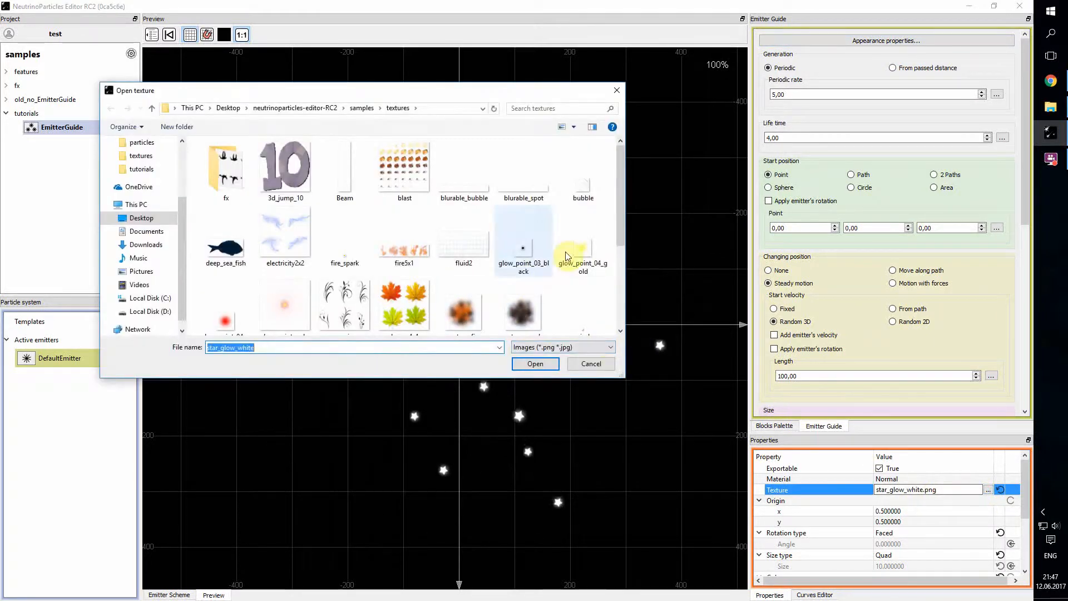
{"action": "left_click", "coordinate": [409, 302]}
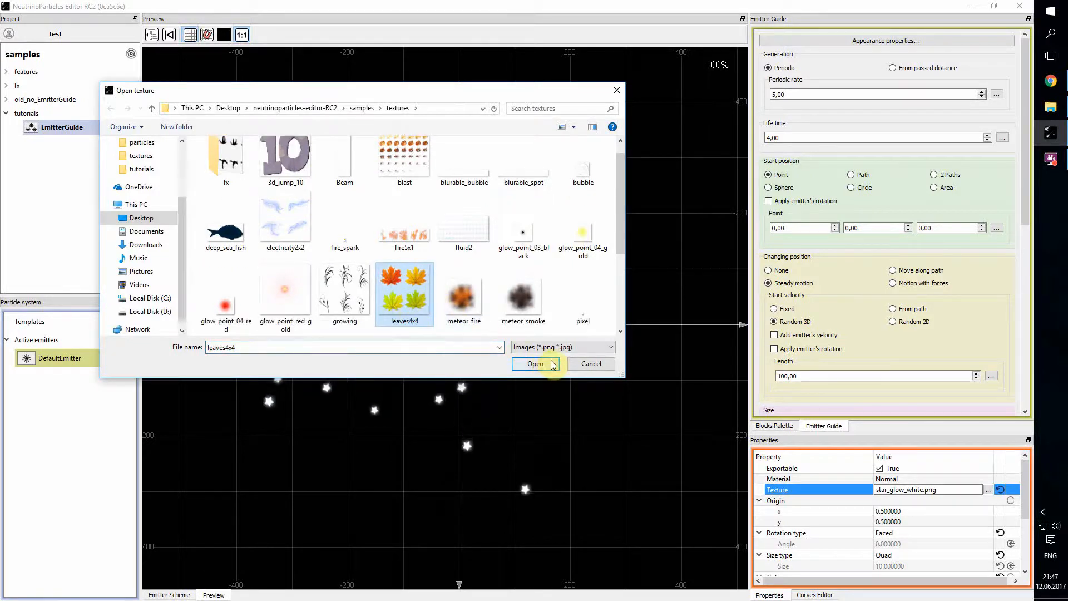
{"action": "left_click", "coordinate": [536, 364]}
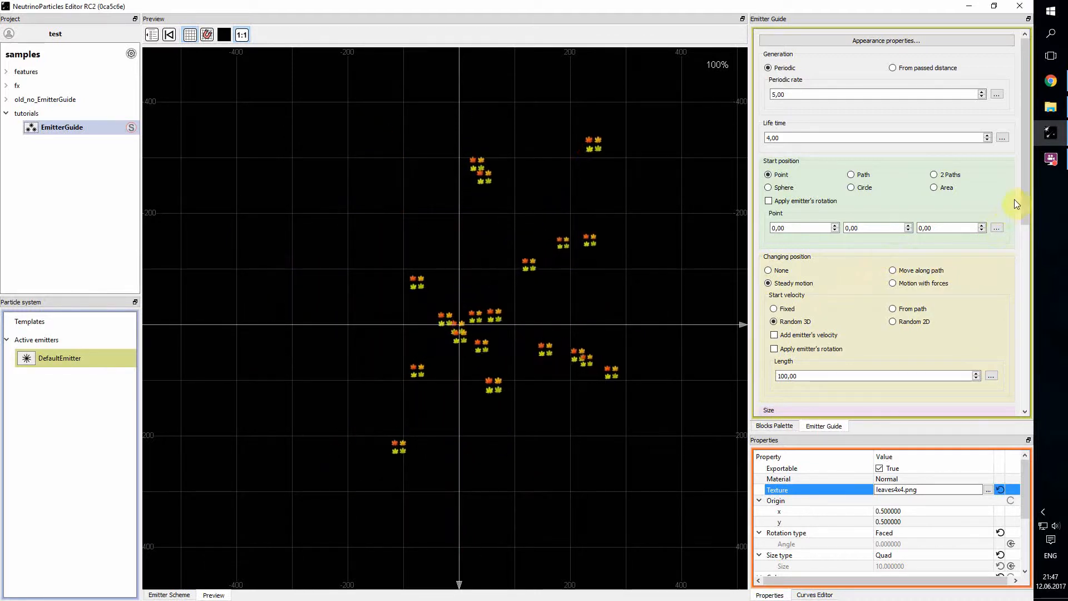
- Set the Texture Grid size to 2 x 2
{"action": "left_click_drag", "start_coordinate": [1024, 189], "coordinate": [1021, 386]}
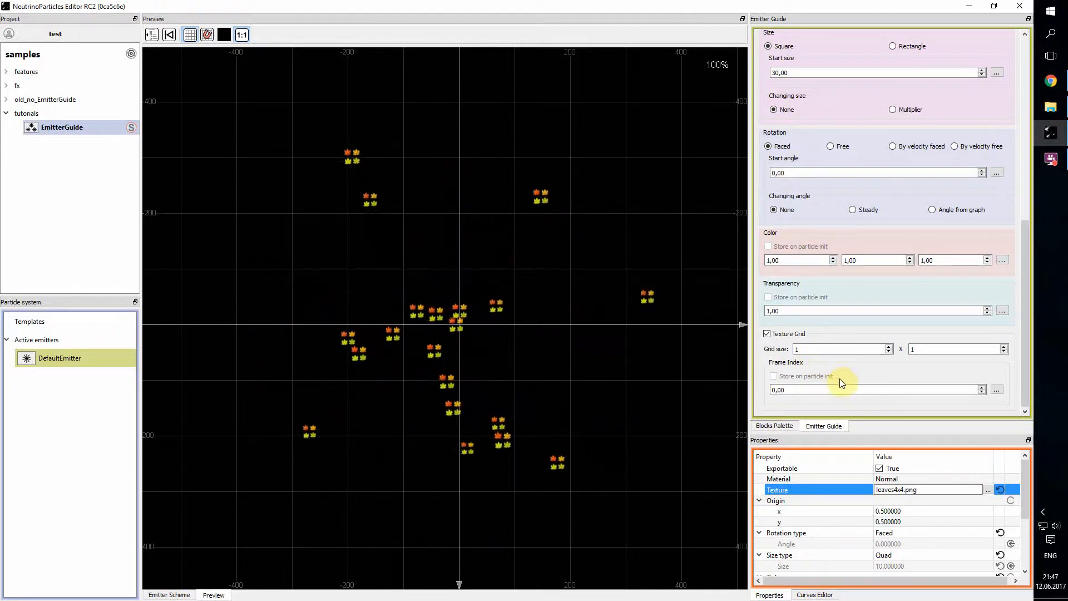
{"action": "left_click", "coordinate": [889, 346]}
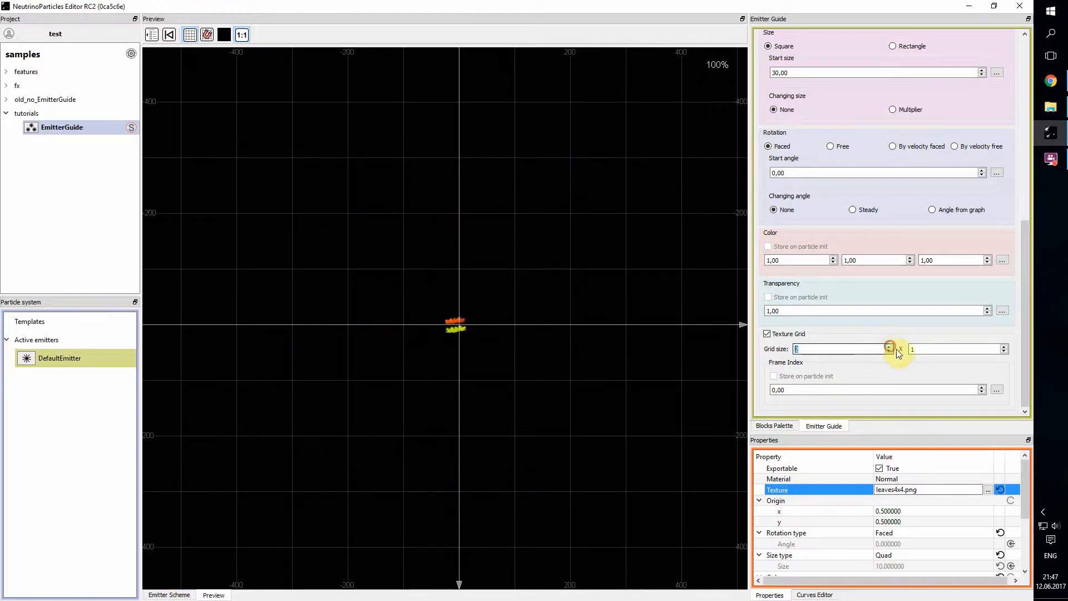
{"action": "left_click", "coordinate": [1004, 346]}
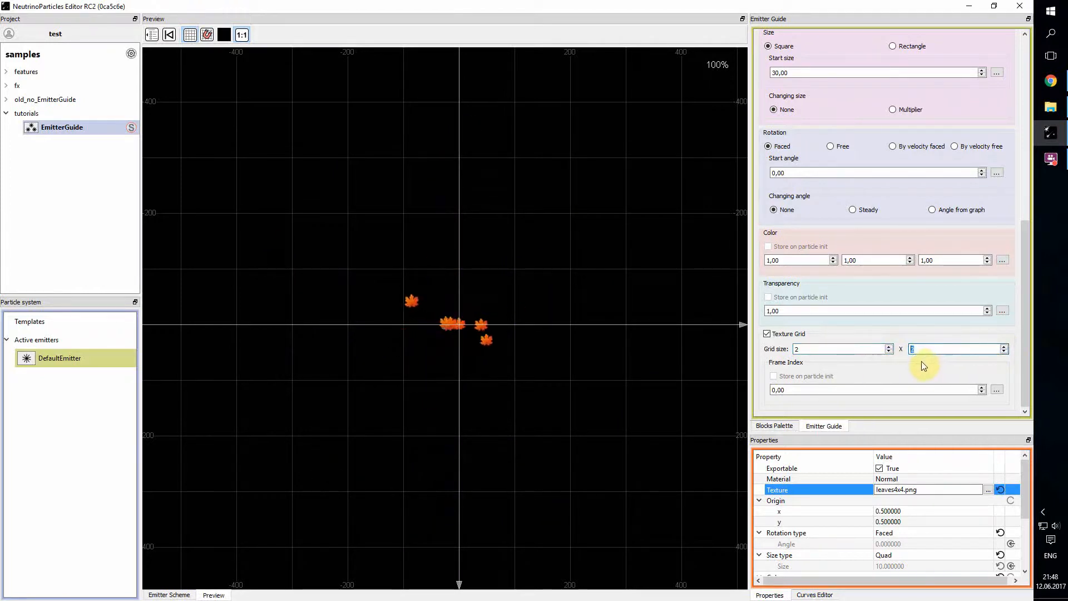
{"action": "left_click", "coordinate": [1025, 357]}
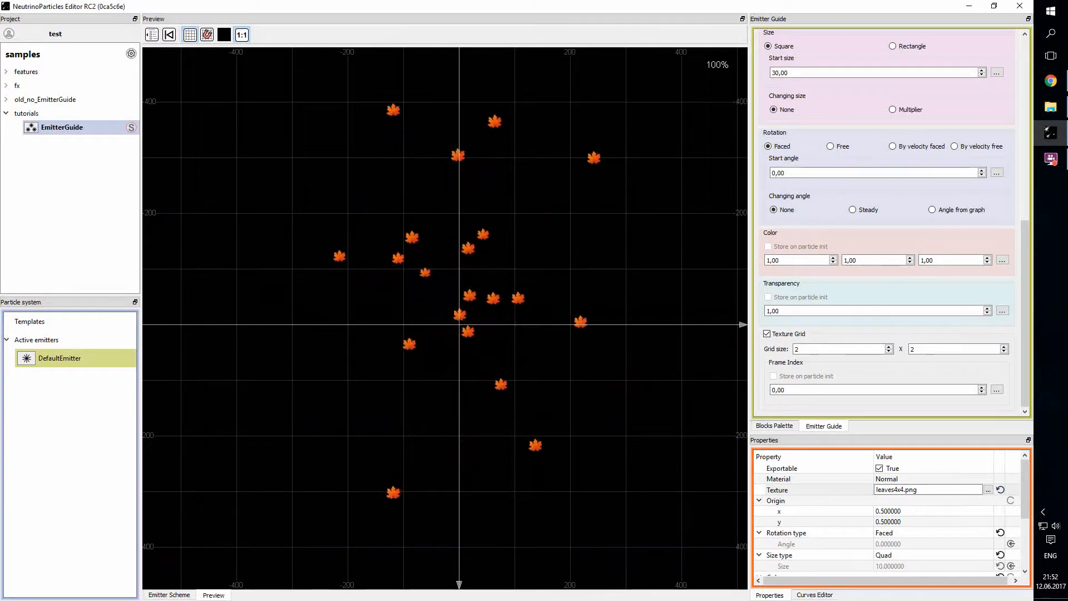
- View the leaves4x4 image from the samples/textures folder in File Explorer to examine its frame layout, and return to NeutrinoParticles Editor
{"action": "left_click", "coordinate": [1050, 108]}
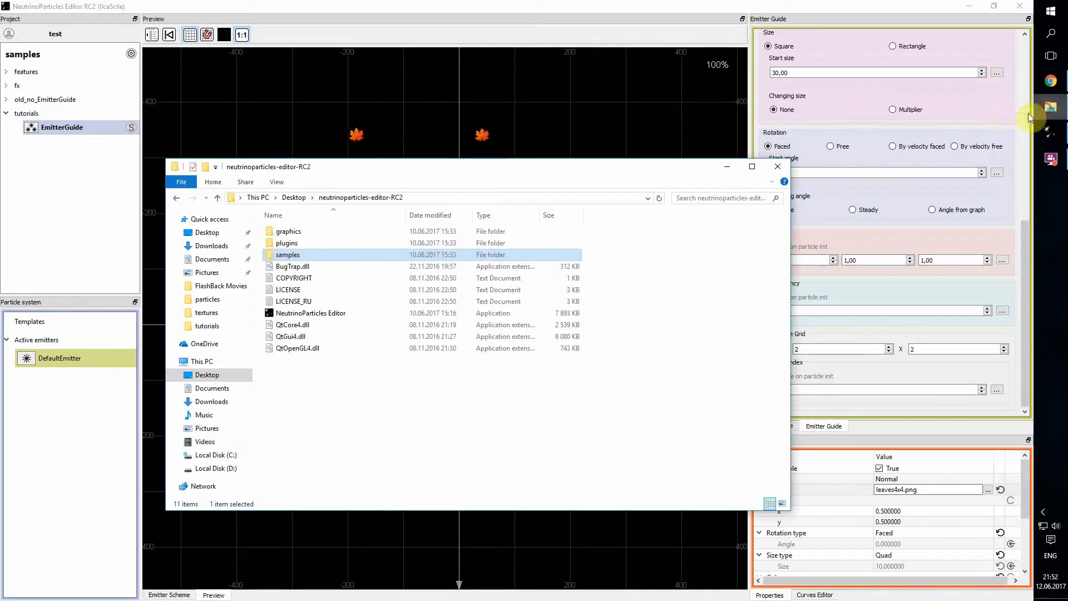
{"action": "double_click", "coordinate": [288, 255]}
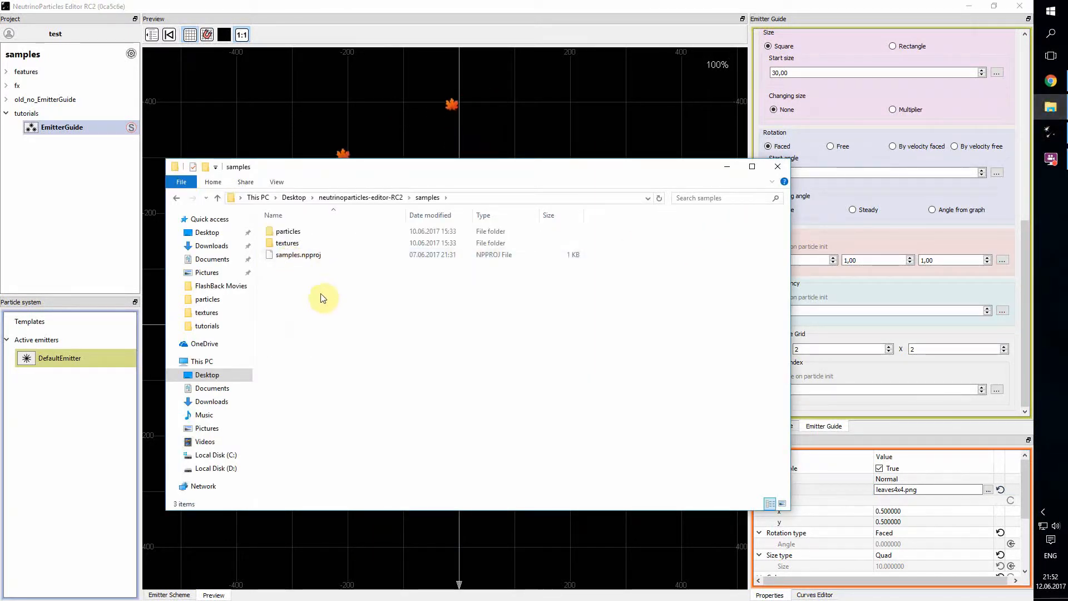
{"action": "double_click", "coordinate": [283, 243]}
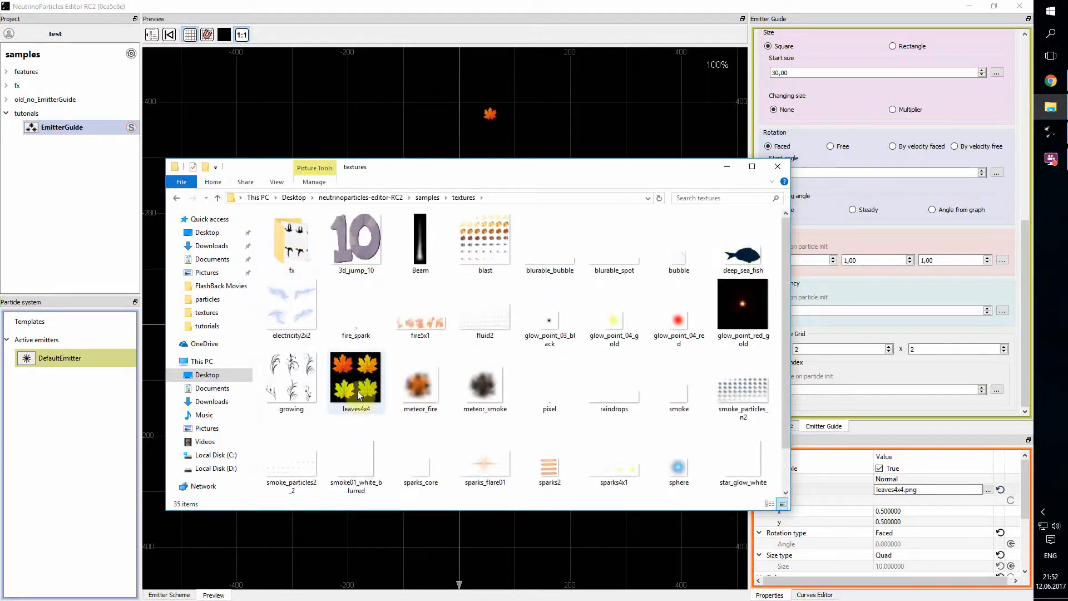
{"action": "double_click", "coordinate": [358, 388]}
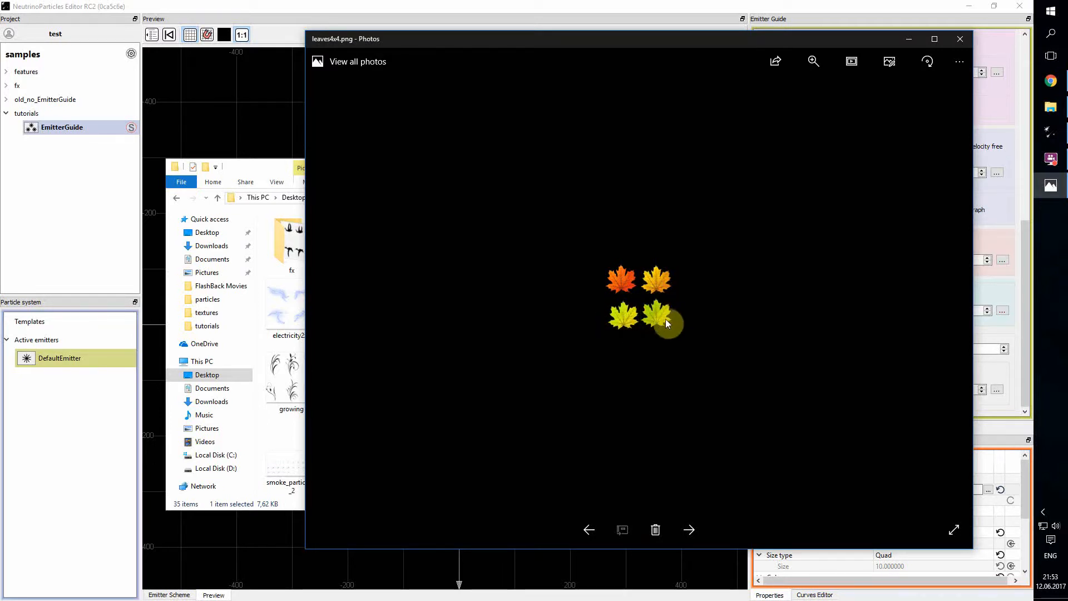
{"action": "left_click", "coordinate": [958, 40]}
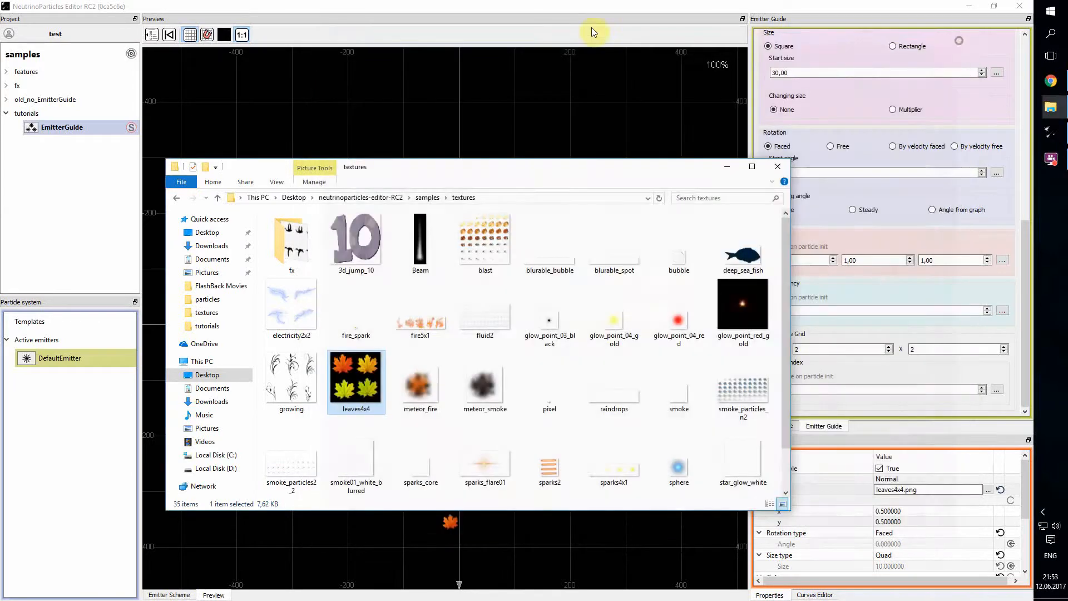
{"action": "left_click", "coordinate": [547, 8]}
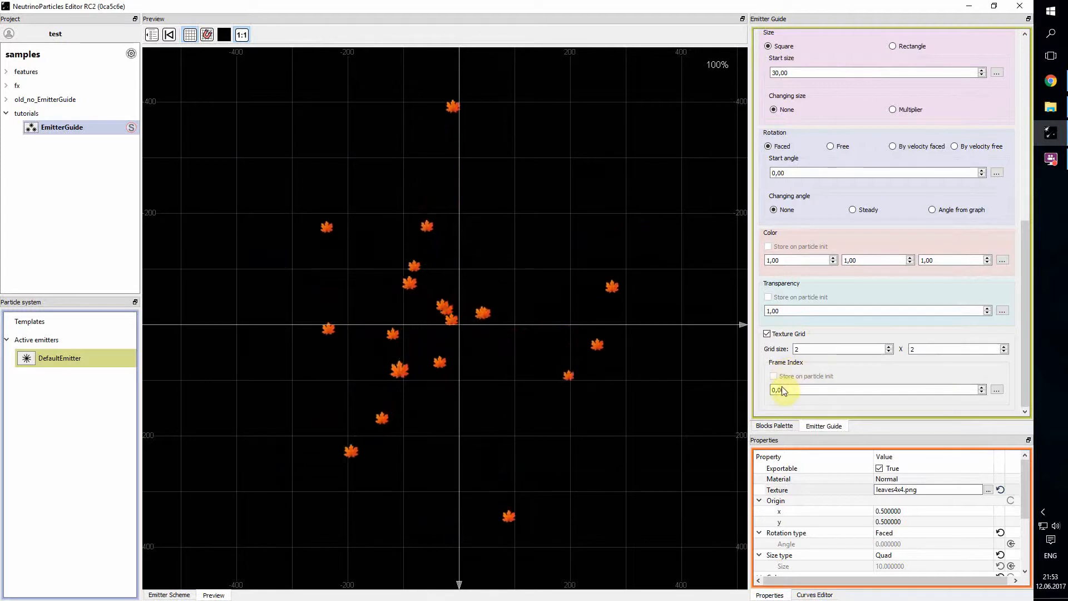
- Review the available Frame Index modes and set the fixed Frame Index to 1
{"action": "left_click", "coordinate": [998, 392]}
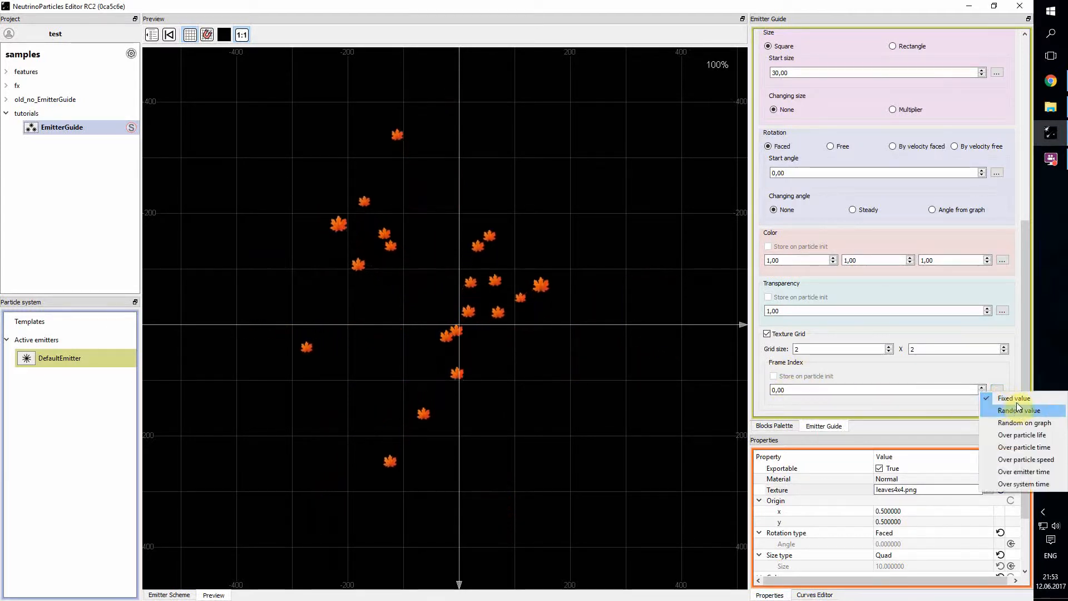
{"action": "left_click", "coordinate": [778, 389]}
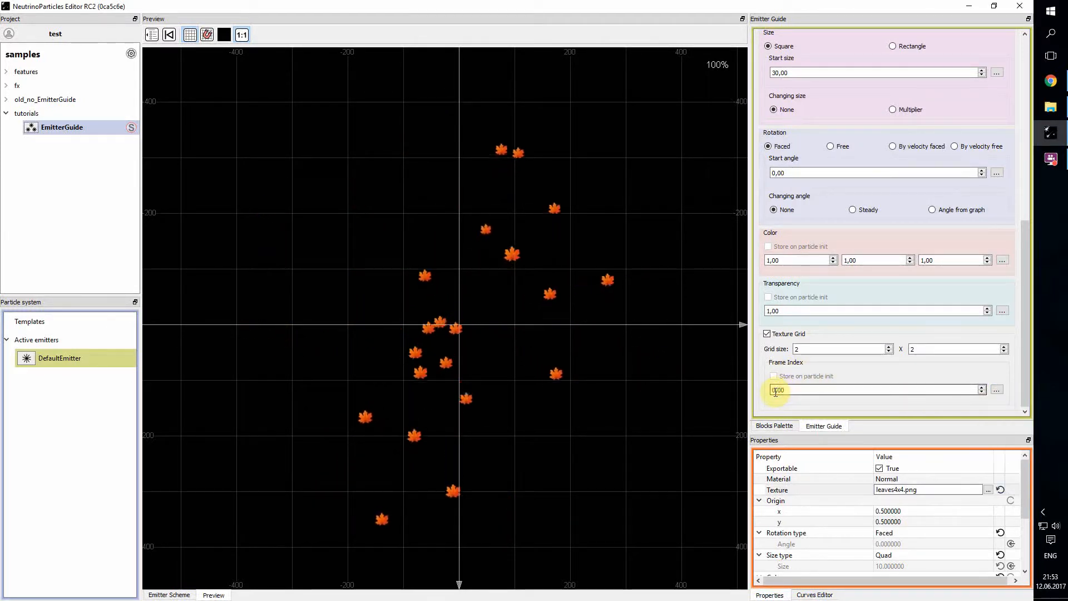
{"action": "left_click_drag", "start_coordinate": [777, 391], "coordinate": [765, 393]}
{"action": "type", "text": "1"}
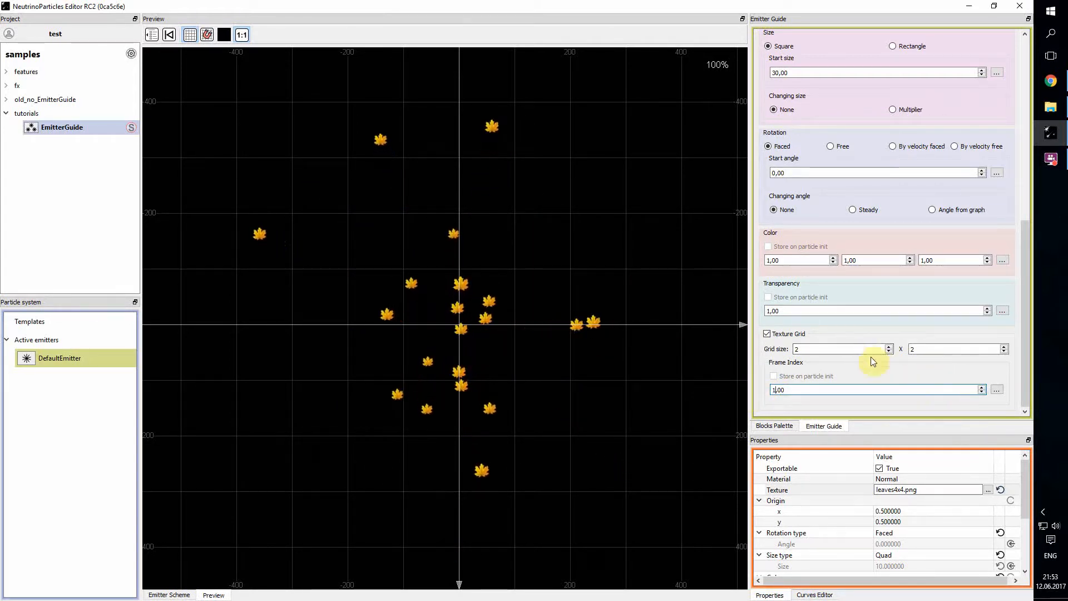
- Switch the Frame Index to a random value between 0 and 4
{"action": "left_click", "coordinate": [1000, 390]}
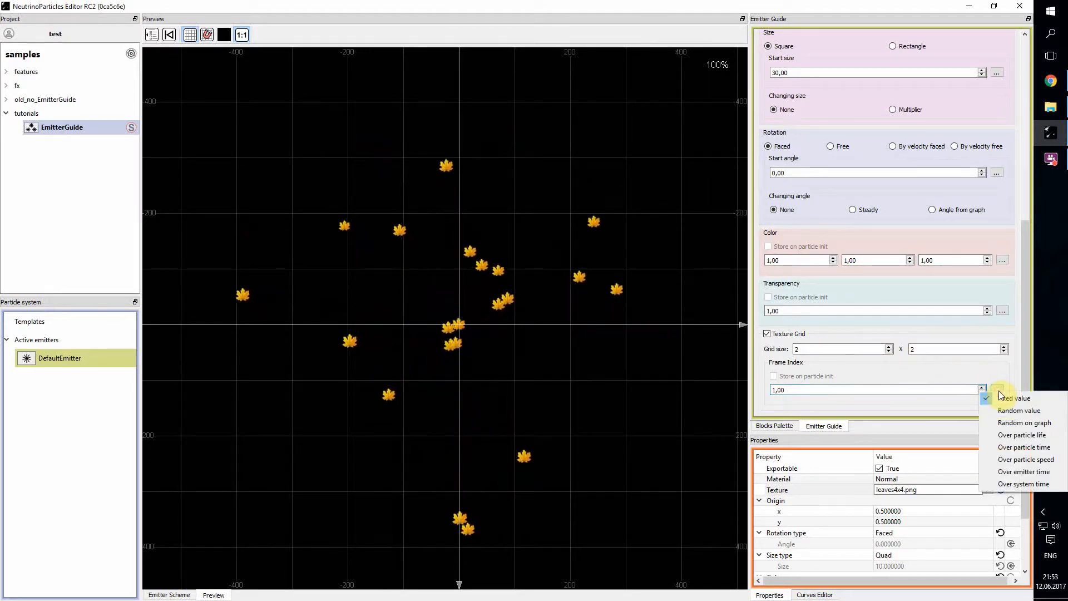
{"action": "left_click", "coordinate": [1018, 412]}
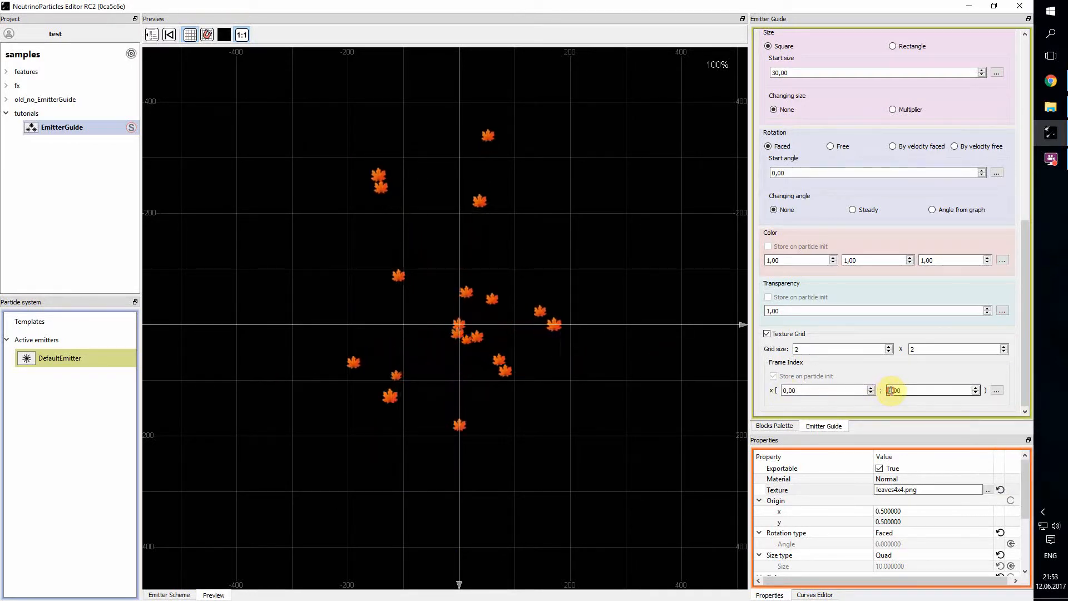
{"action": "key", "text": "Return"}
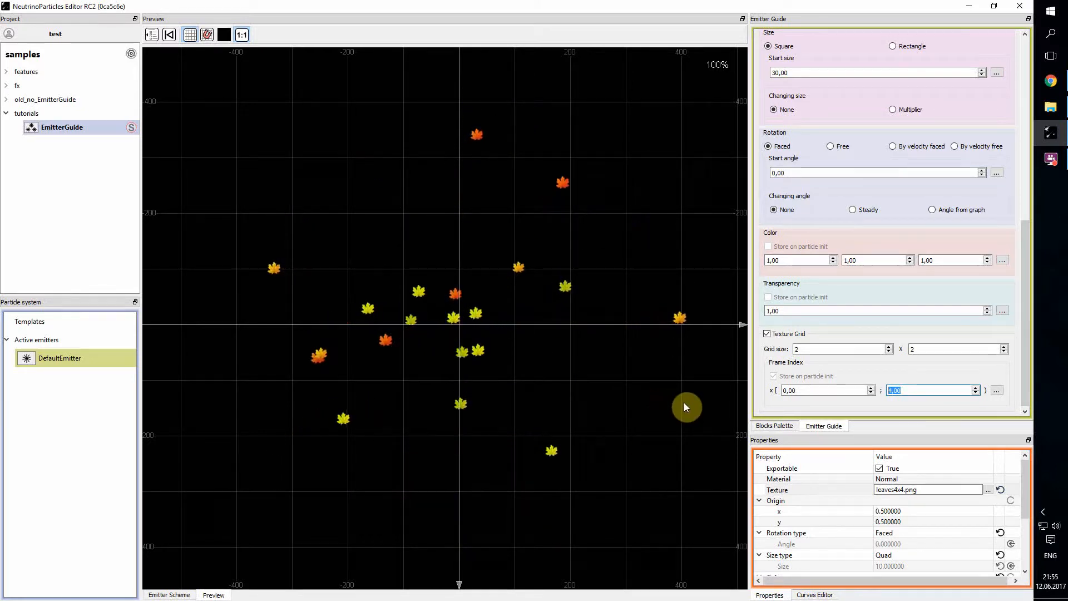
- Switch the Frame Index to Over particle life and raise its curve's end point to 4
{"action": "left_click", "coordinate": [997, 390]}
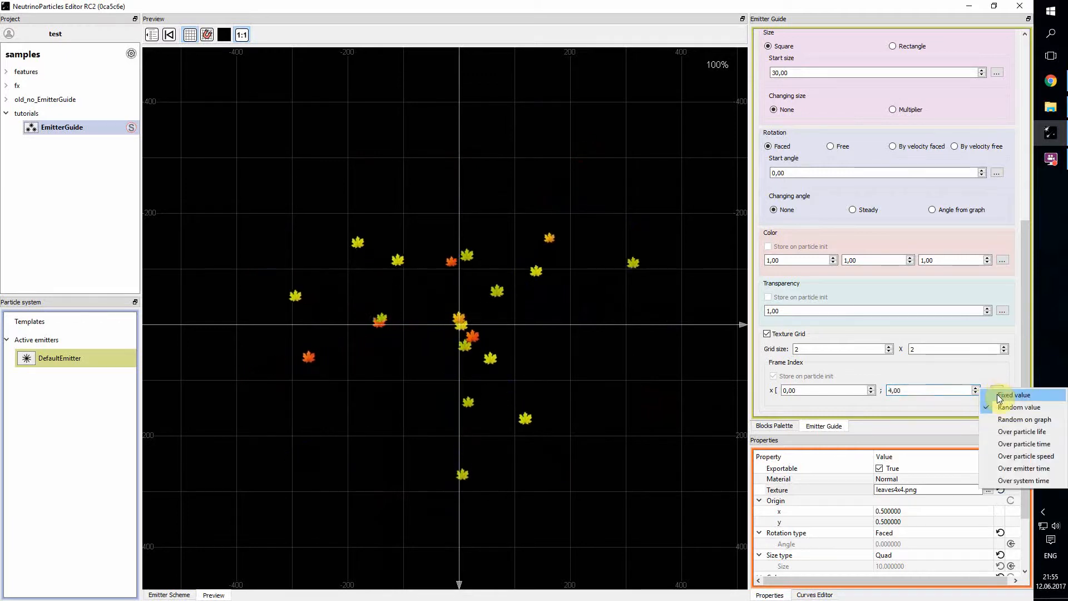
{"action": "left_click", "coordinate": [1035, 433]}
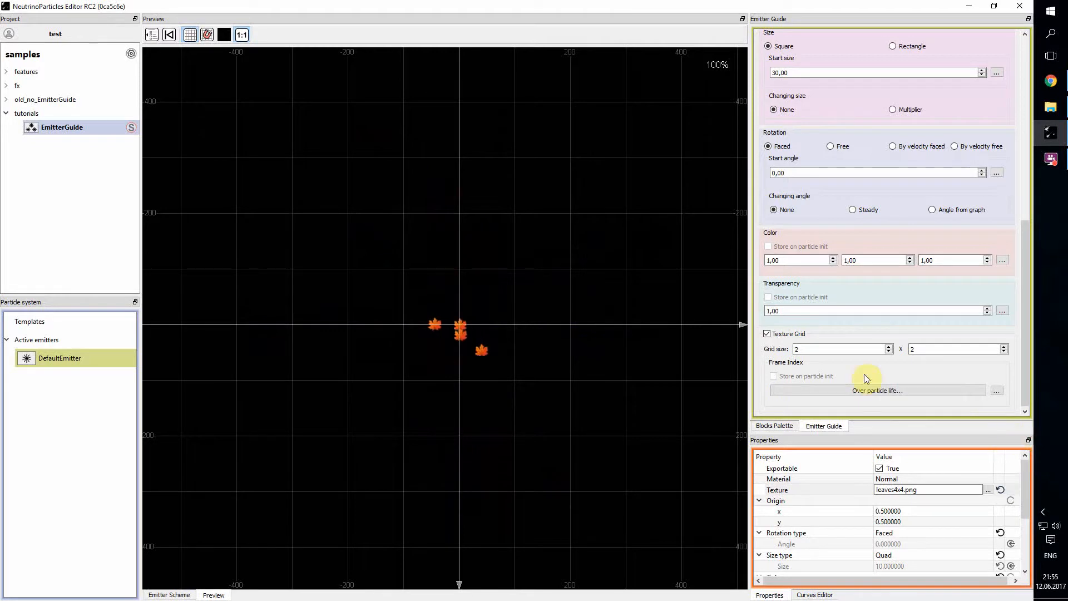
{"action": "left_click", "coordinate": [869, 390]}
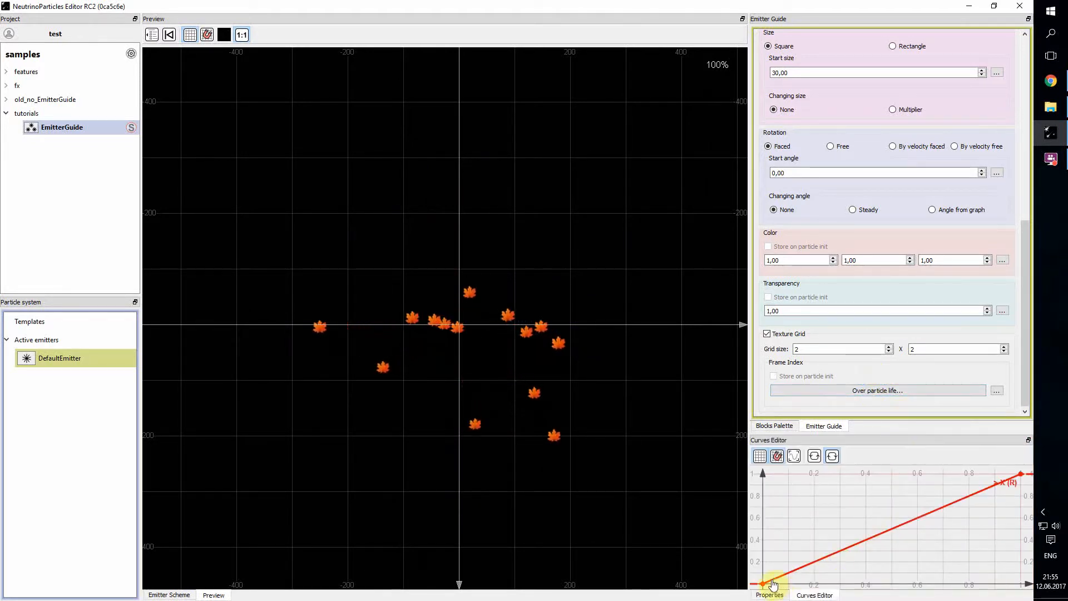
{"action": "left_click_drag", "start_coordinate": [908, 522], "coordinate": [901, 565]}
{"action": "left_click_drag", "start_coordinate": [902, 503], "coordinate": [903, 548]}
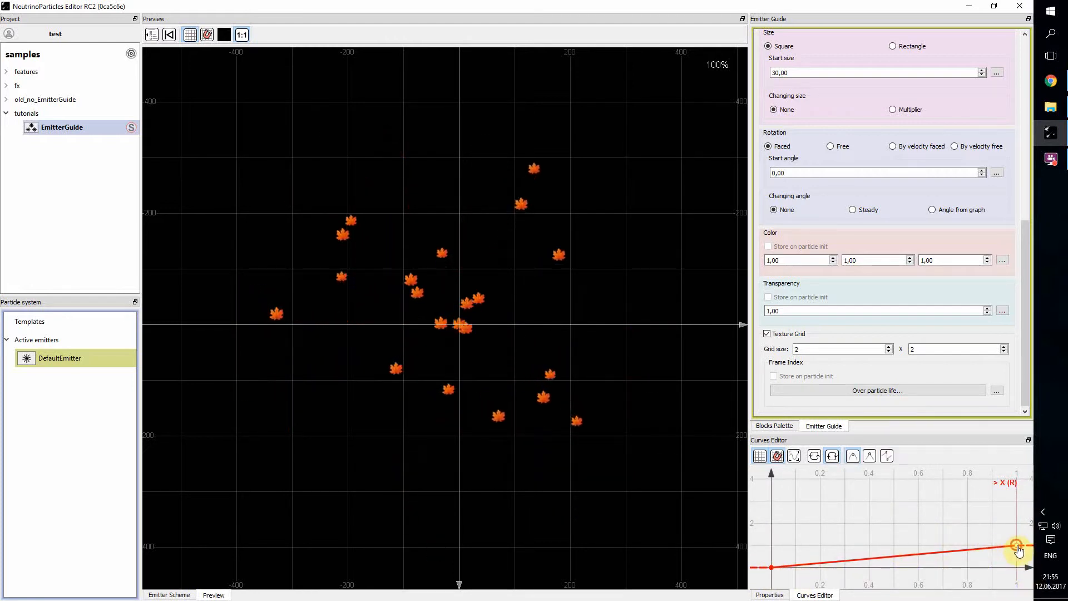
{"action": "left_click_drag", "start_coordinate": [1018, 549], "coordinate": [1015, 483]}
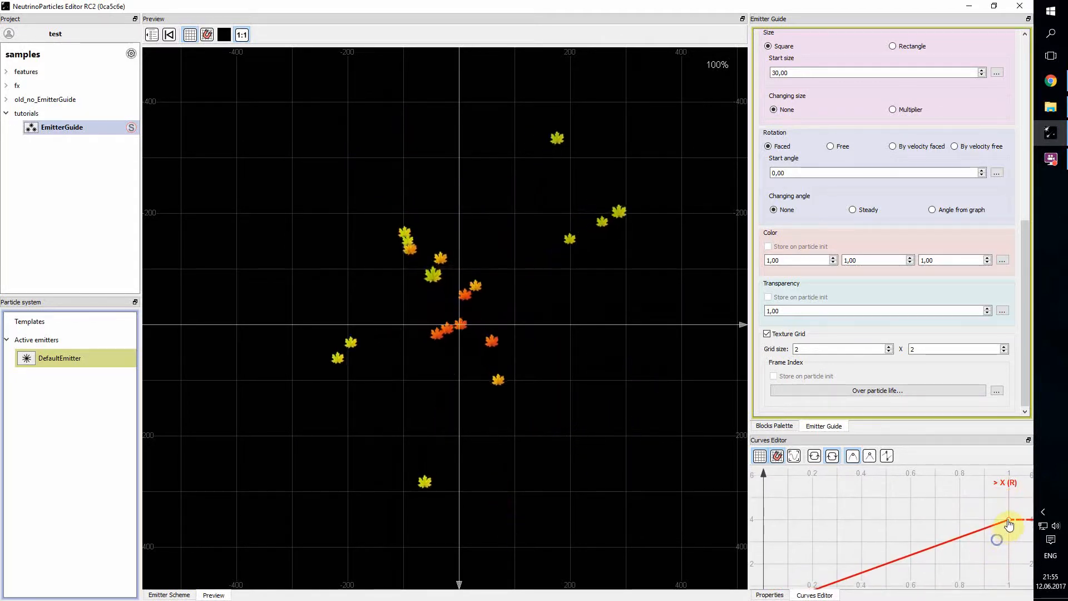
- Try raising the Frame Index curve's end point to 5, and return it to 4
{"action": "left_click_drag", "start_coordinate": [1009, 522], "coordinate": [1011, 501]}
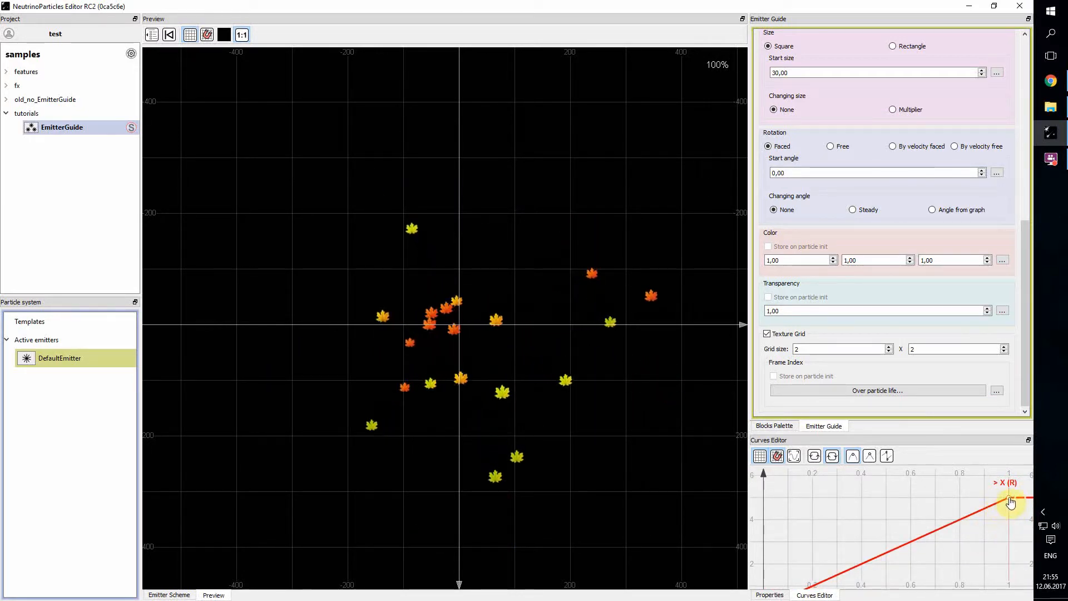
{"action": "left_click_drag", "start_coordinate": [1011, 502], "coordinate": [1011, 516]}
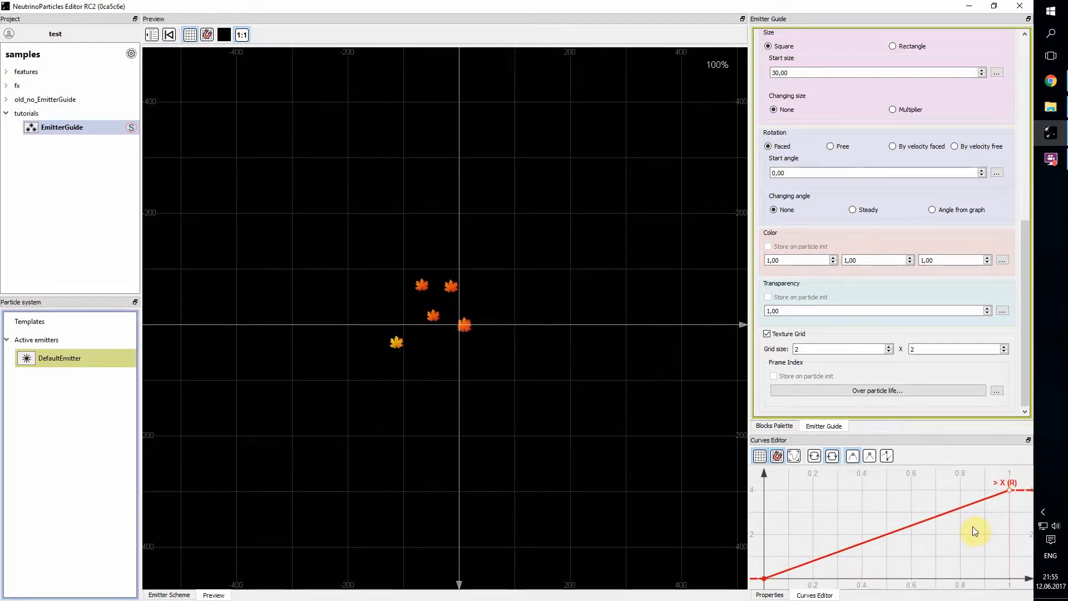
{"action": "left_click_drag", "start_coordinate": [892, 560], "coordinate": [899, 549]}
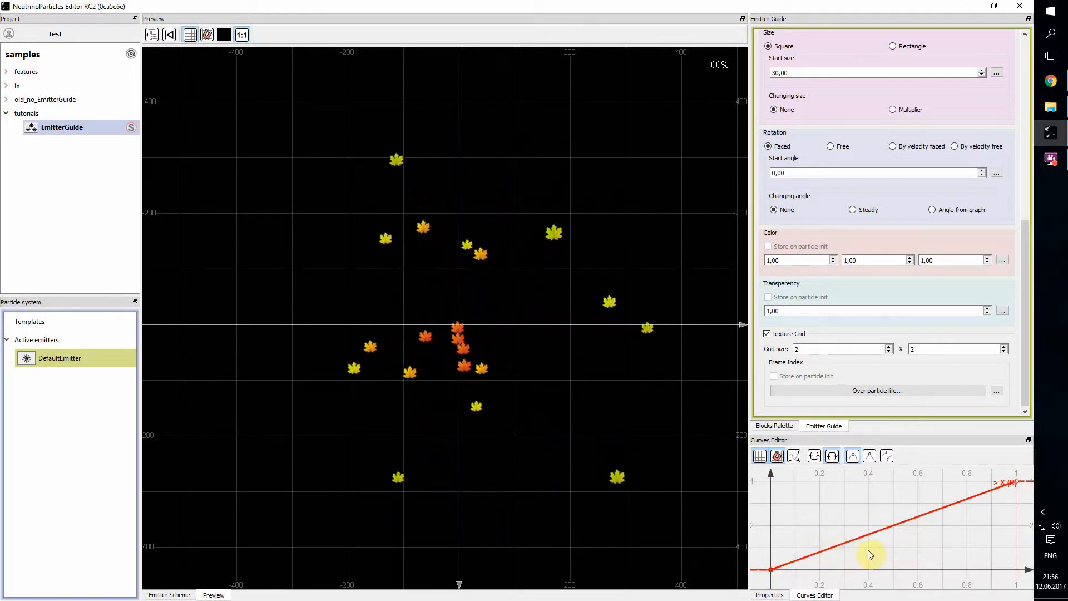
{"action": "left_click_drag", "start_coordinate": [868, 550], "coordinate": [866, 554]}
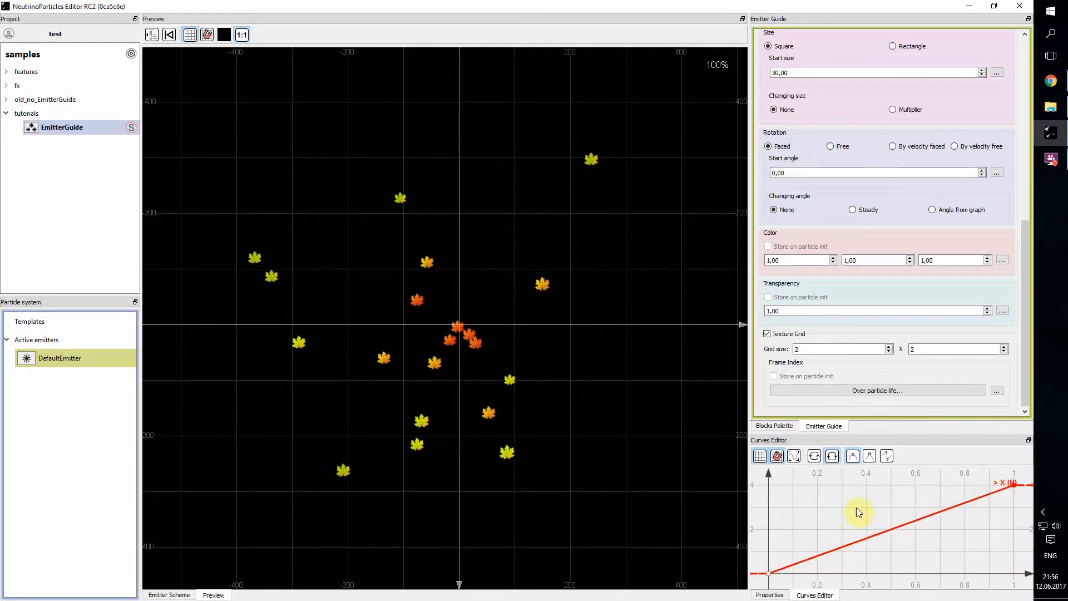
- Reshape the Frame Index curve to rise from 0 to 4 at 0.5 and fall to 0 at 1, and review the other modes
{"action": "left_click_drag", "start_coordinate": [816, 562], "coordinate": [820, 487]}
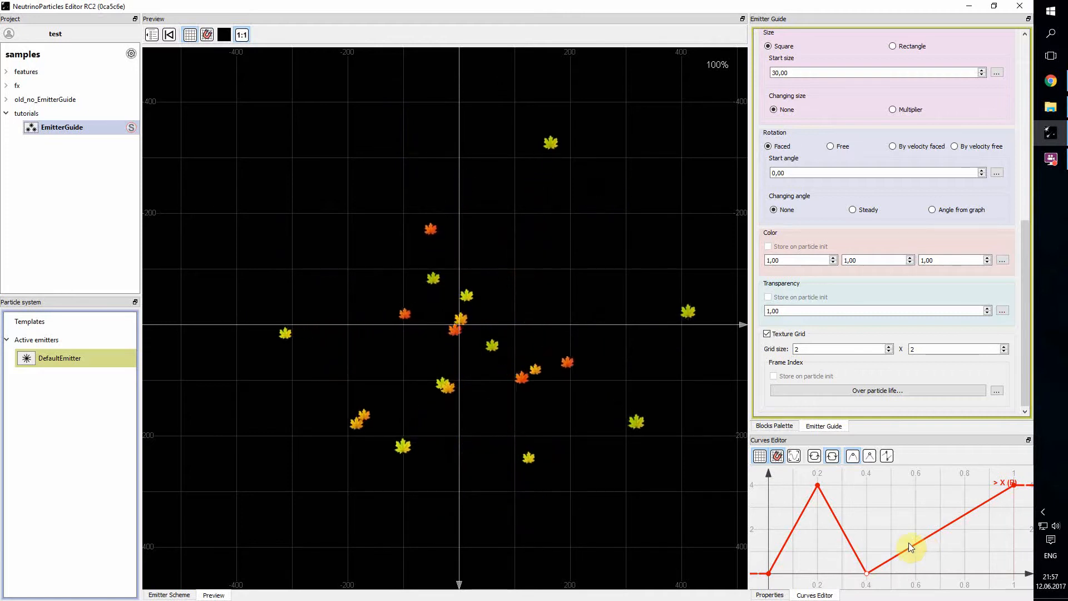
{"action": "left_click", "coordinate": [1013, 485]}
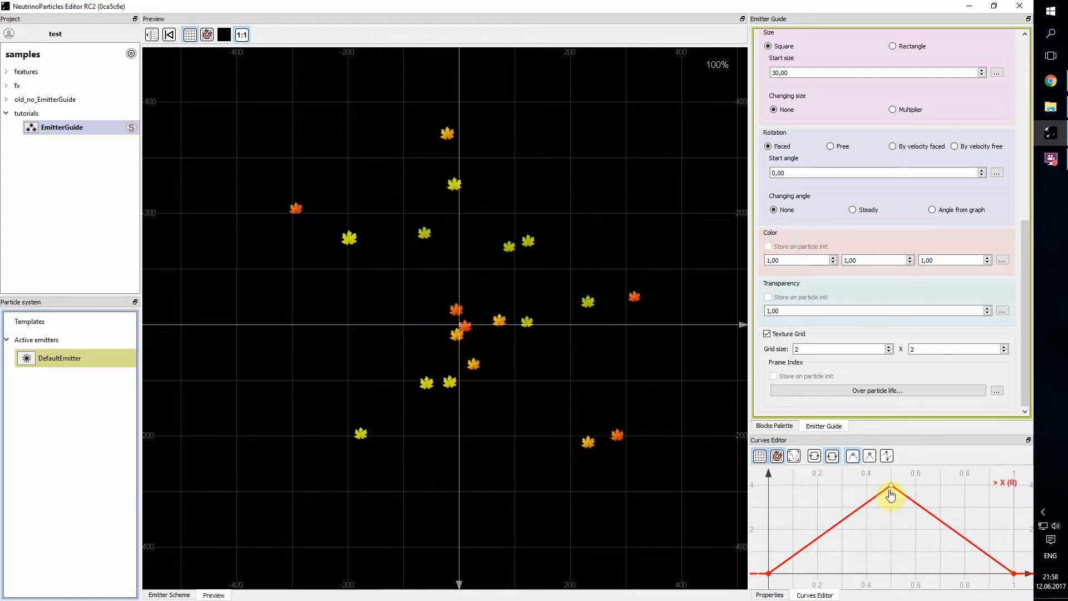
{"action": "left_click", "coordinate": [1000, 394]}
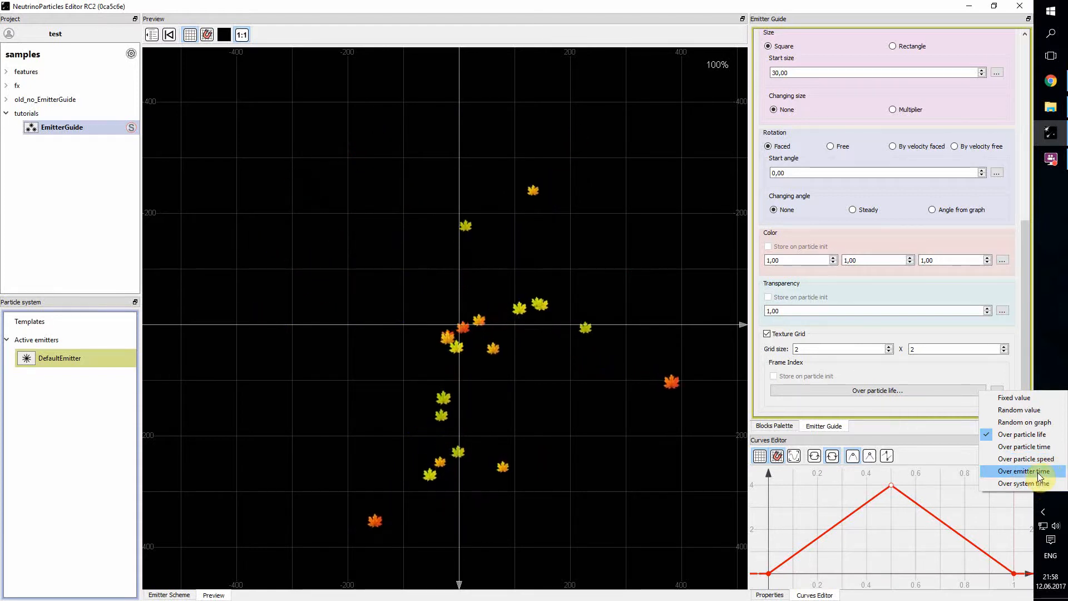
{"action": "left_click", "coordinate": [1004, 376]}
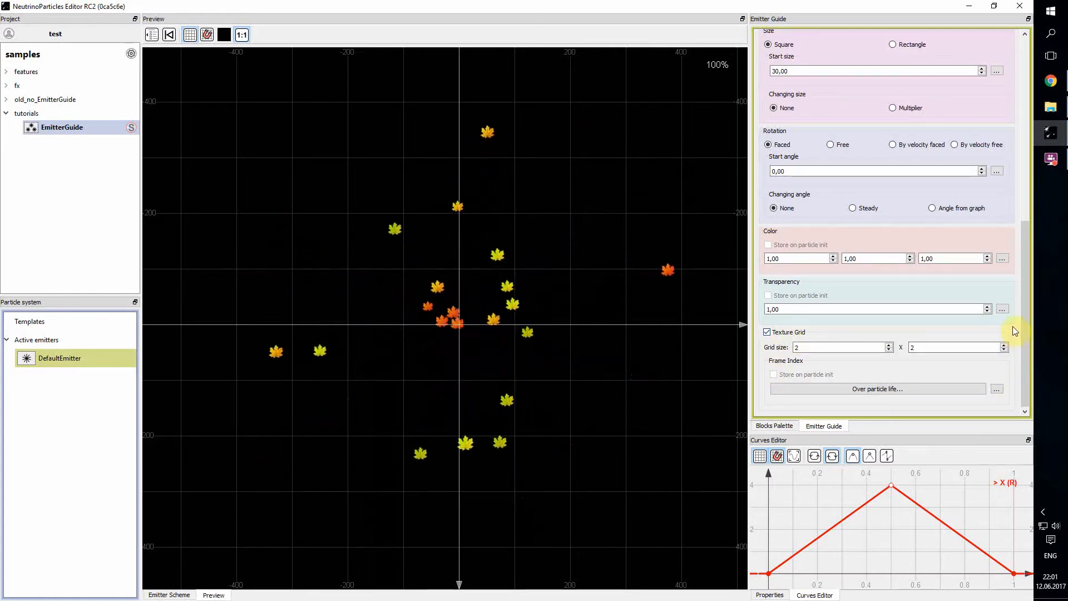
- Open the emitter's Appearance properties, examine the Texture and the available Material options, and keep Material at Normal
{"action": "scroll", "coordinate": [1016, 334], "scroll_direction": "up", "scroll_amount": 10}
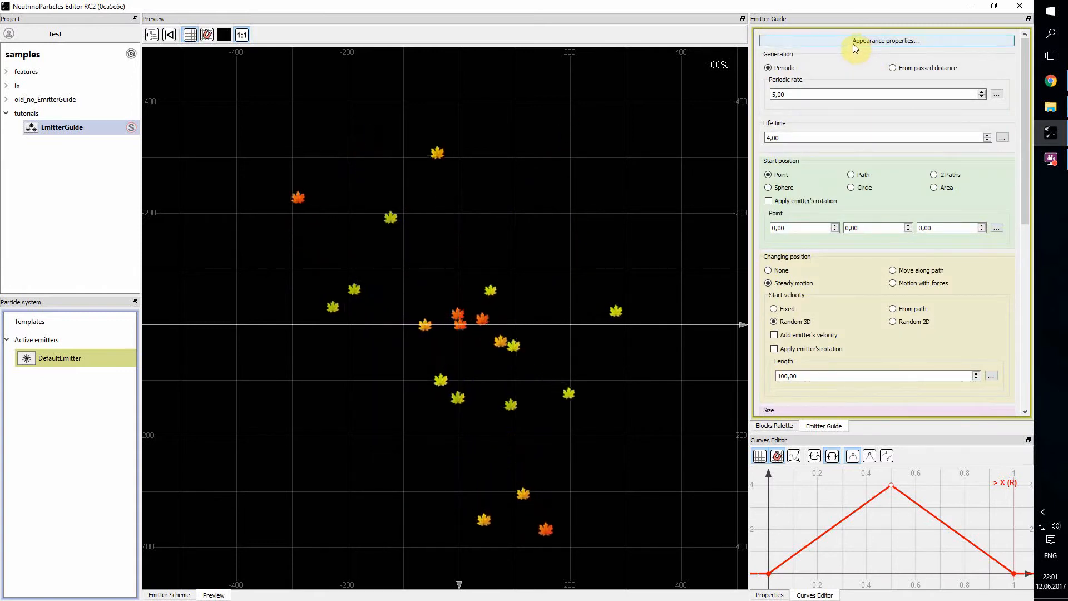
{"action": "left_click", "coordinate": [874, 43]}
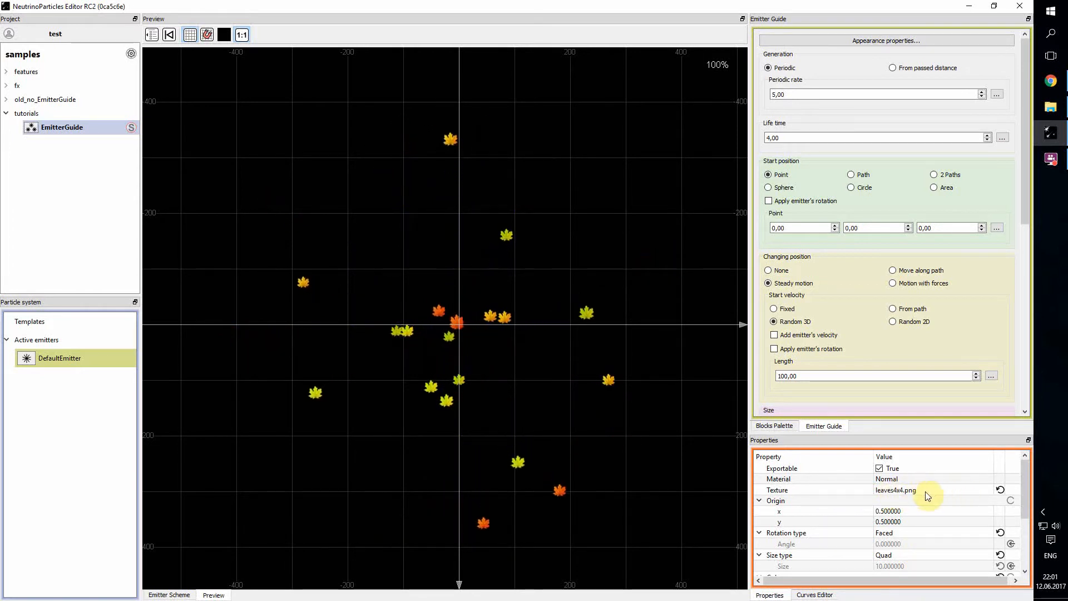
{"action": "left_click", "coordinate": [973, 490]}
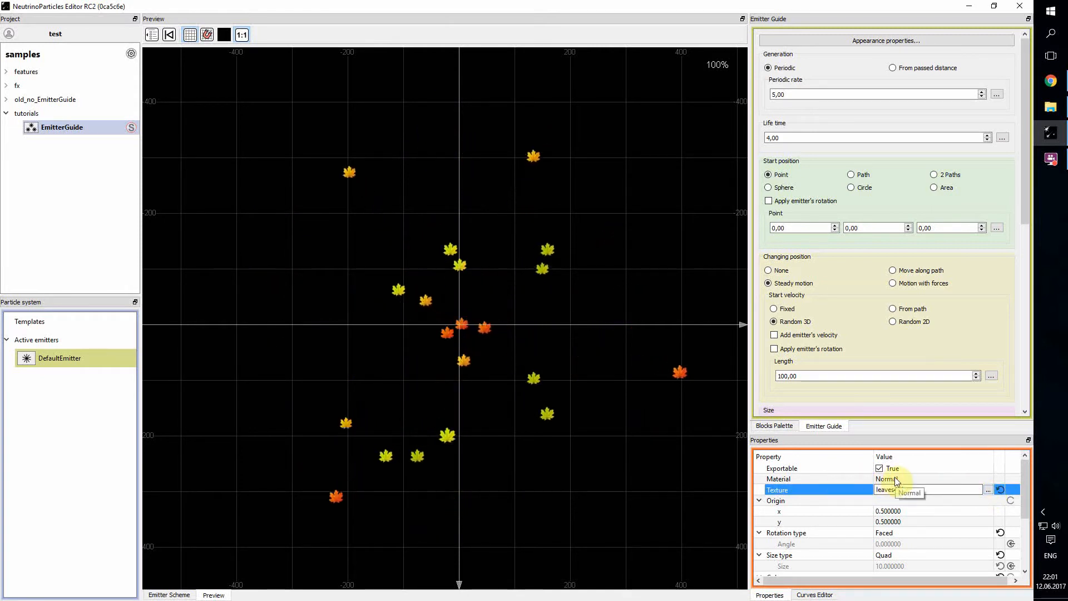
{"action": "left_click", "coordinate": [935, 479]}
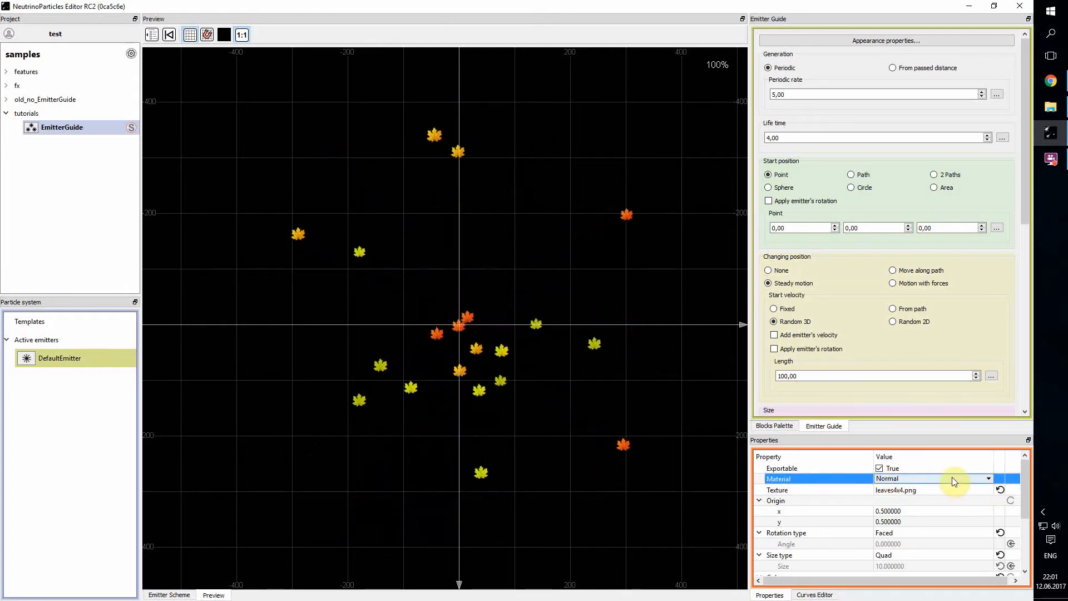
{"action": "left_click", "coordinate": [949, 478]}
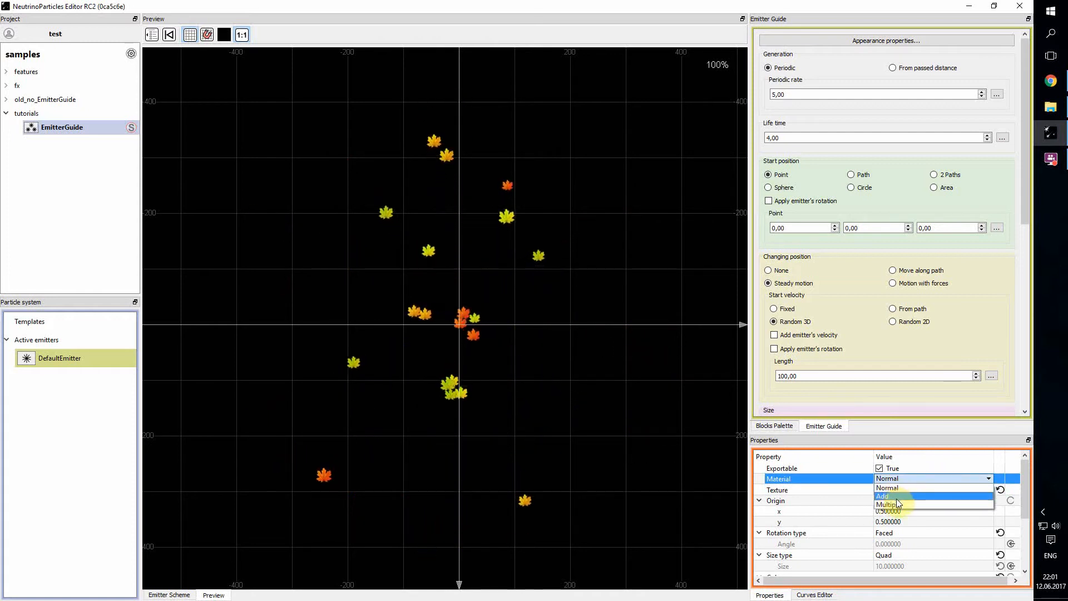
{"action": "left_click", "coordinate": [913, 478]}
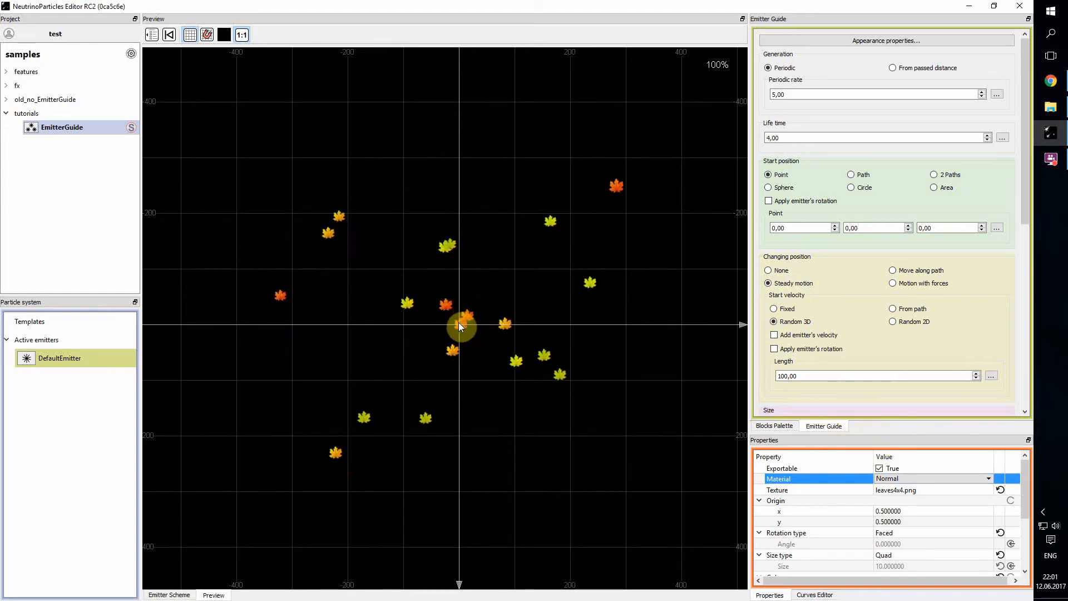
- Enlarge the preview of the leaves and set the start velocity Length to 10
{"action": "scroll", "coordinate": [459, 323], "scroll_direction": "up", "scroll_amount": 8}
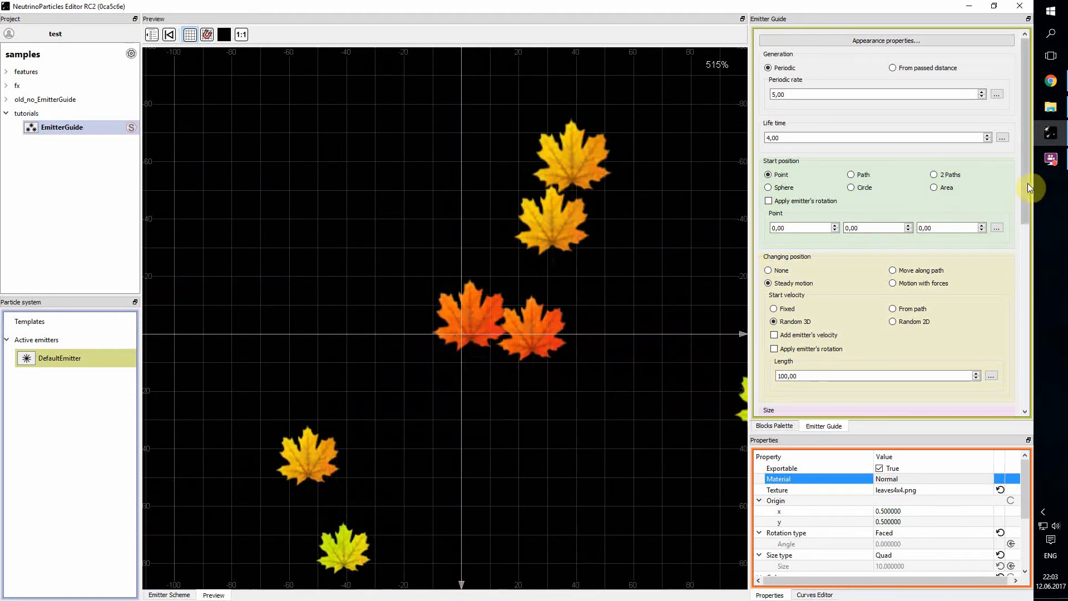
{"action": "left_click_drag", "start_coordinate": [1028, 182], "coordinate": [947, 274]}
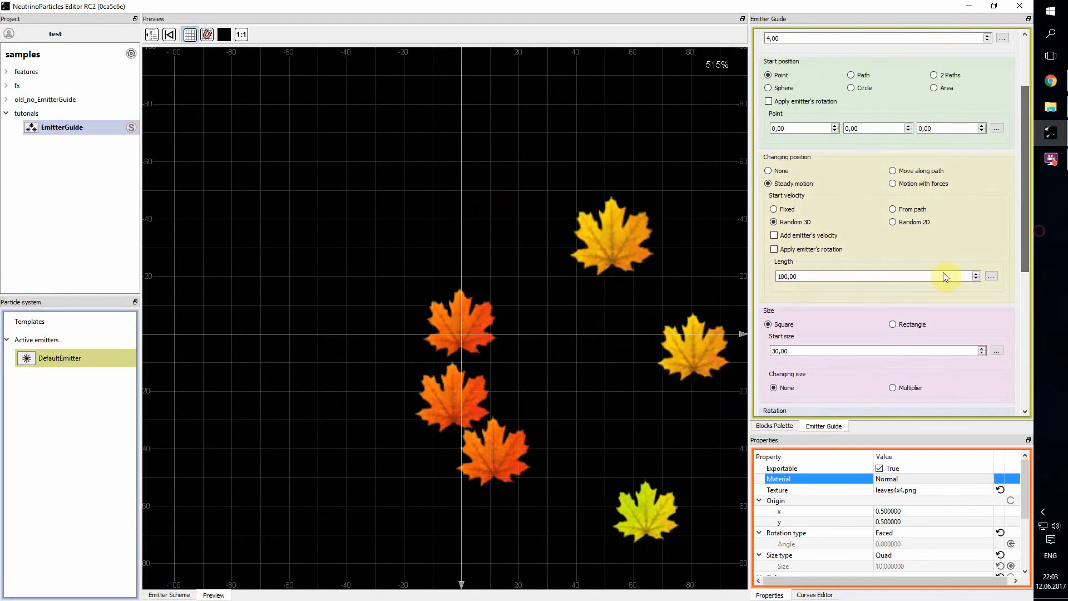
{"action": "left_click", "coordinate": [785, 277]}
{"action": "key", "text": "BackSpace"}
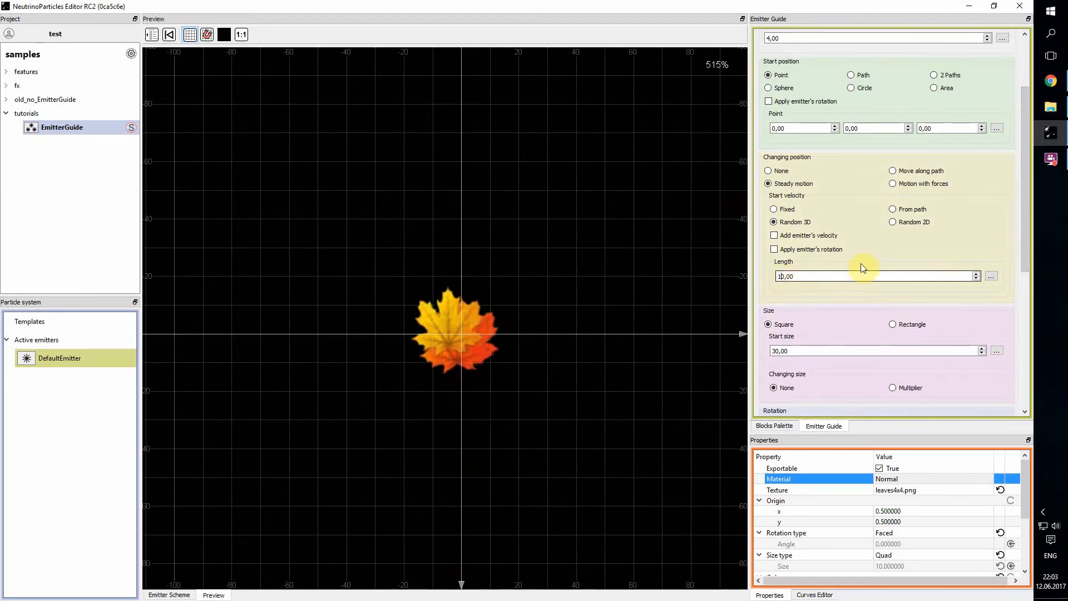
- Set the particles' Life time to 1 and the Periodic rate to 1
{"action": "left_click_drag", "start_coordinate": [1028, 169], "coordinate": [987, 117]}
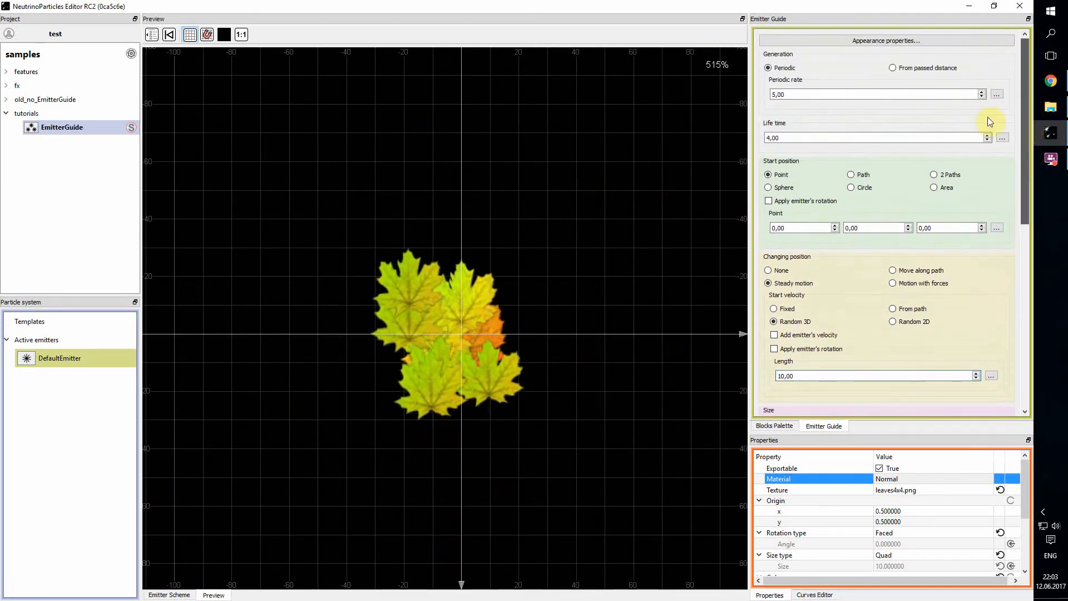
{"action": "left_click", "coordinate": [769, 138]}
{"action": "key", "text": "BackSpace"}
{"action": "type", "text": "1"}
{"action": "left_click", "coordinate": [776, 95]}
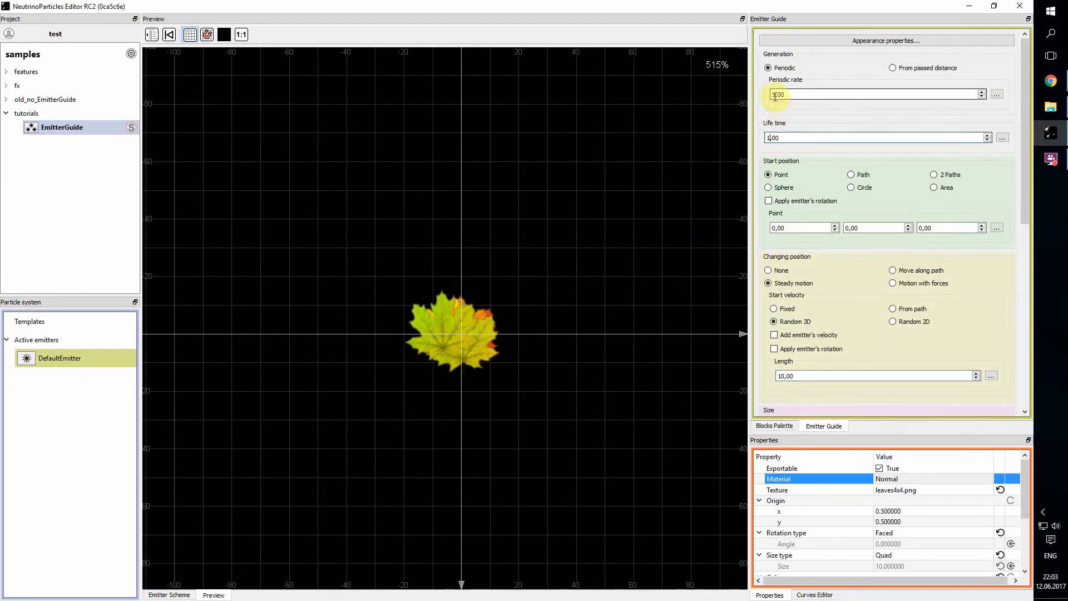
{"action": "key", "text": "BackSpace"}
{"action": "type", "text": "1"}
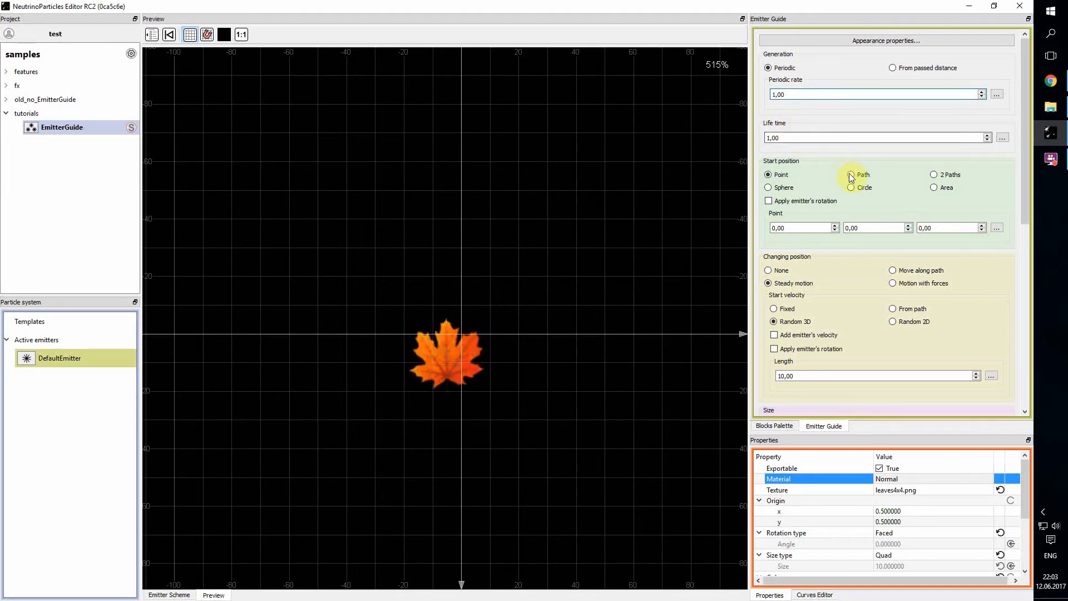
- Turn Texture Grid off and on again, and set its grid size to 2 x 2
{"action": "left_click_drag", "start_coordinate": [1024, 127], "coordinate": [1043, 327]}
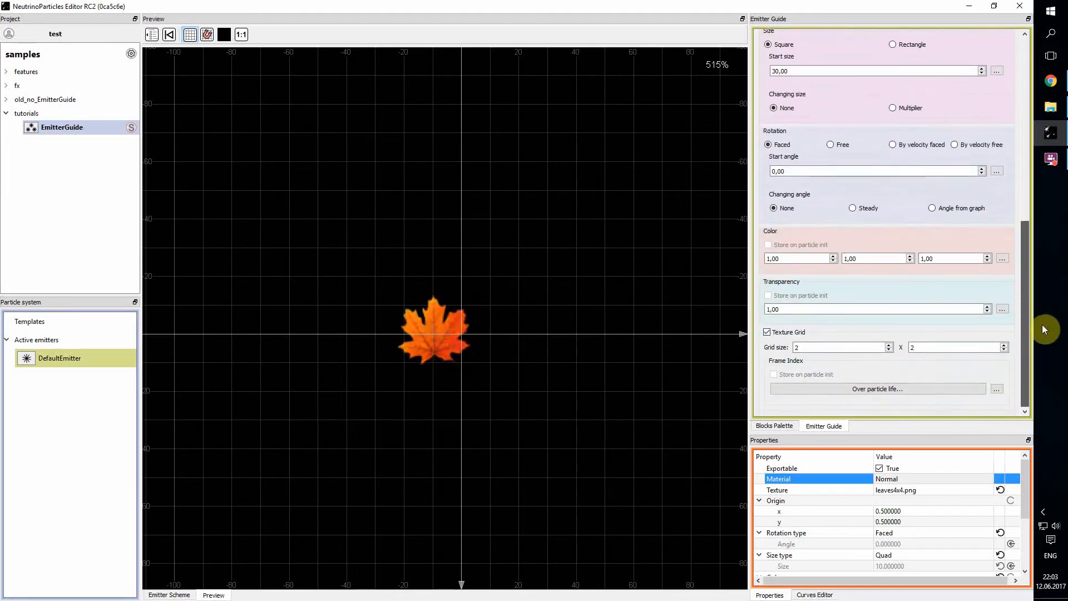
{"action": "left_click", "coordinate": [767, 333]}
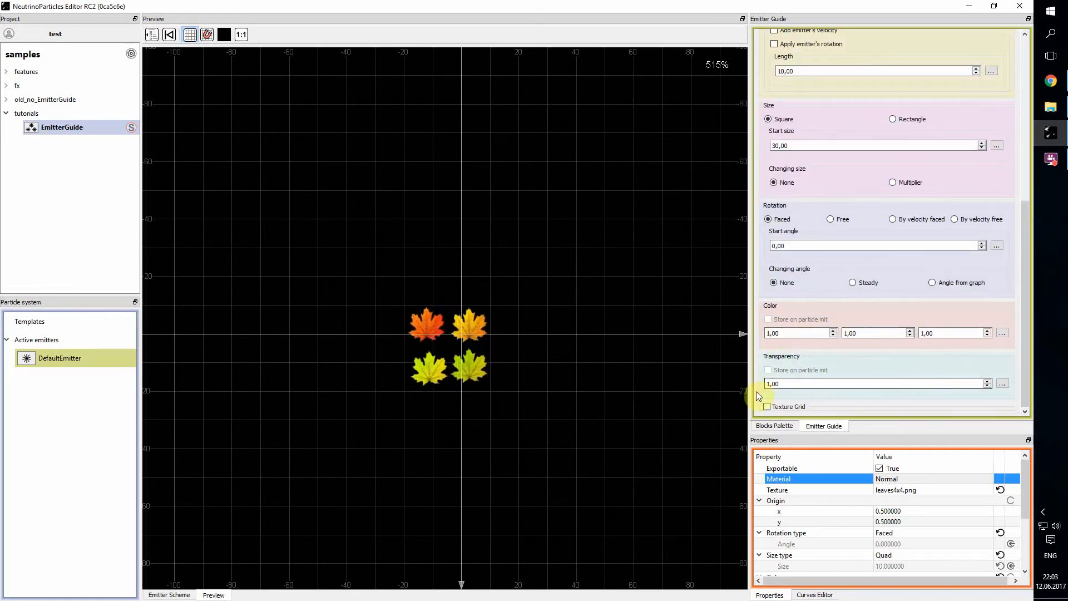
{"action": "left_click", "coordinate": [767, 406]}
{"action": "scroll", "coordinate": [860, 348], "scroll_direction": "down", "scroll_amount": 1}
{"action": "scroll", "coordinate": [872, 347], "scroll_direction": "down", "scroll_amount": 1}
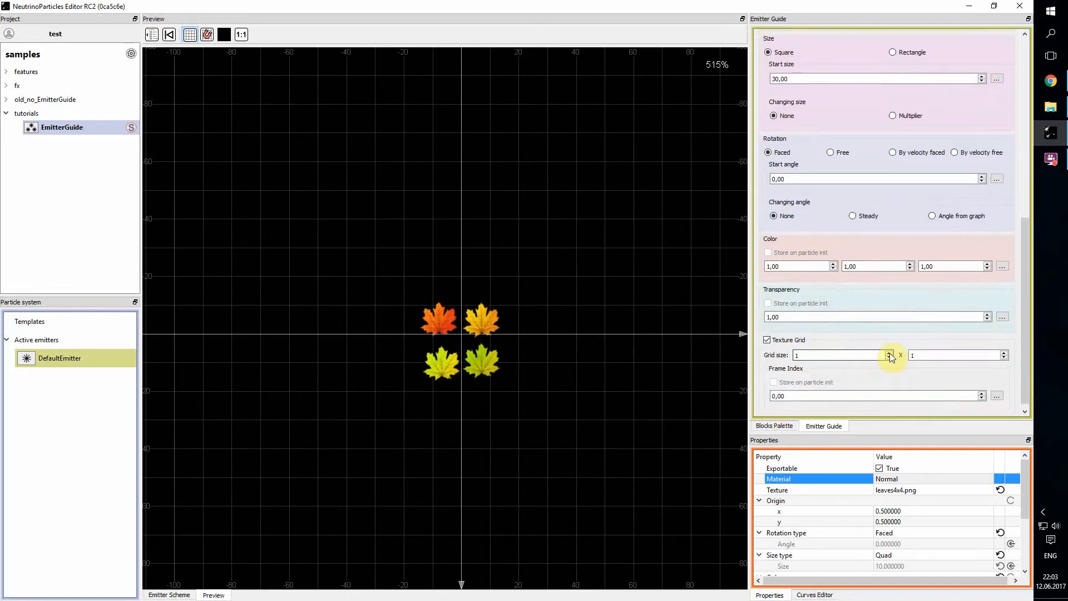
{"action": "left_click", "coordinate": [889, 353]}
{"action": "left_click", "coordinate": [1005, 352]}
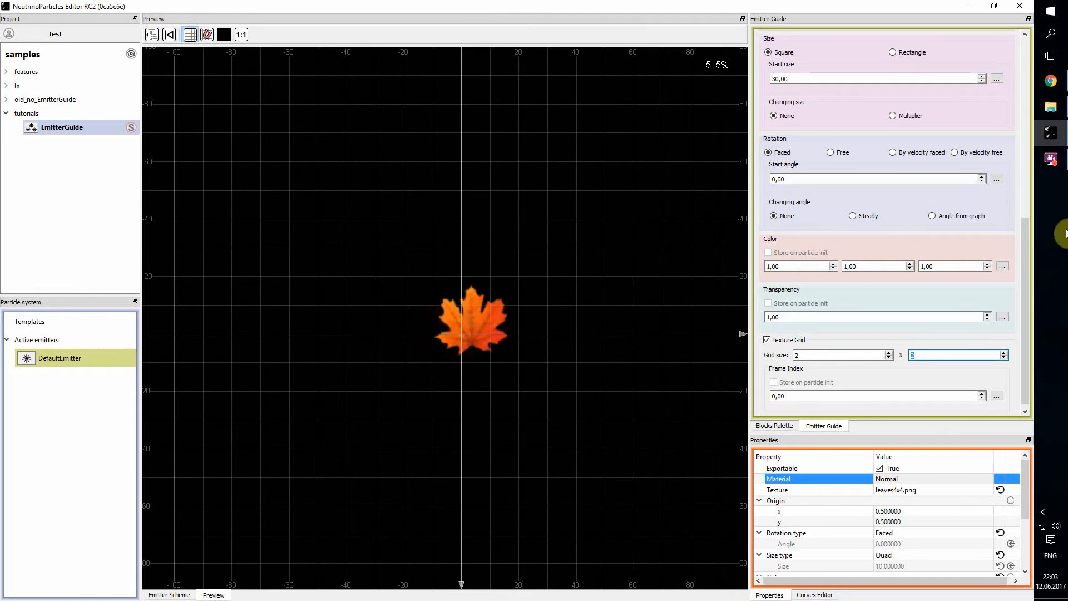
- Set Changing position to None so the particles stay at their start point
{"action": "left_click_drag", "start_coordinate": [1027, 246], "coordinate": [1029, 165]}
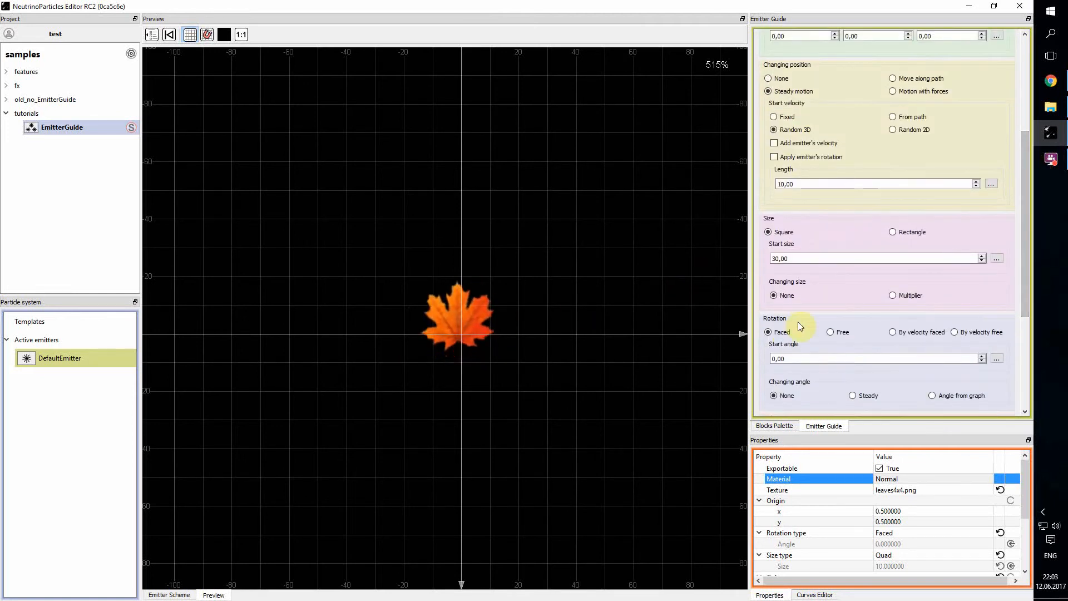
{"action": "scroll", "coordinate": [779, 284], "scroll_direction": "up", "scroll_amount": 2}
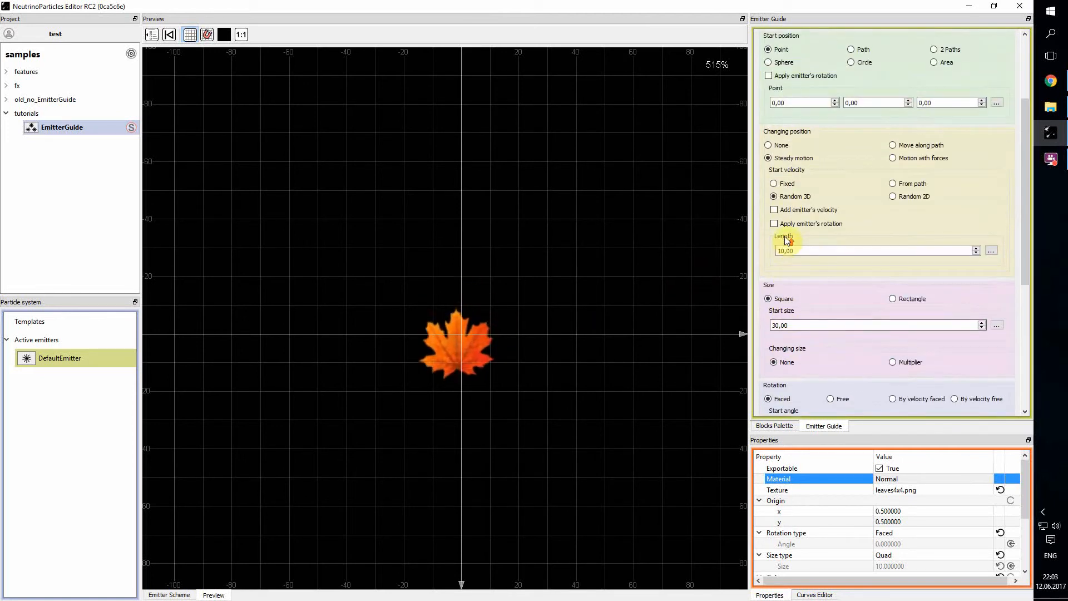
{"action": "left_click", "coordinate": [769, 145]}
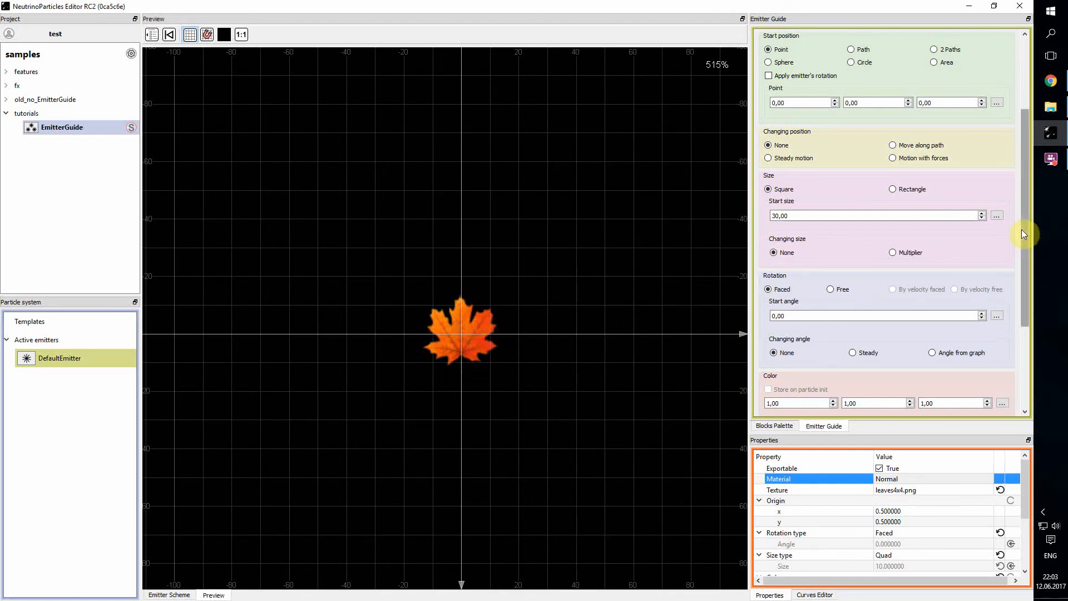
- Try Origin x values of 0 and 1 in the appearance properties, and set it back to 0.5
{"action": "left_click_drag", "start_coordinate": [1022, 231], "coordinate": [1030, 138]}
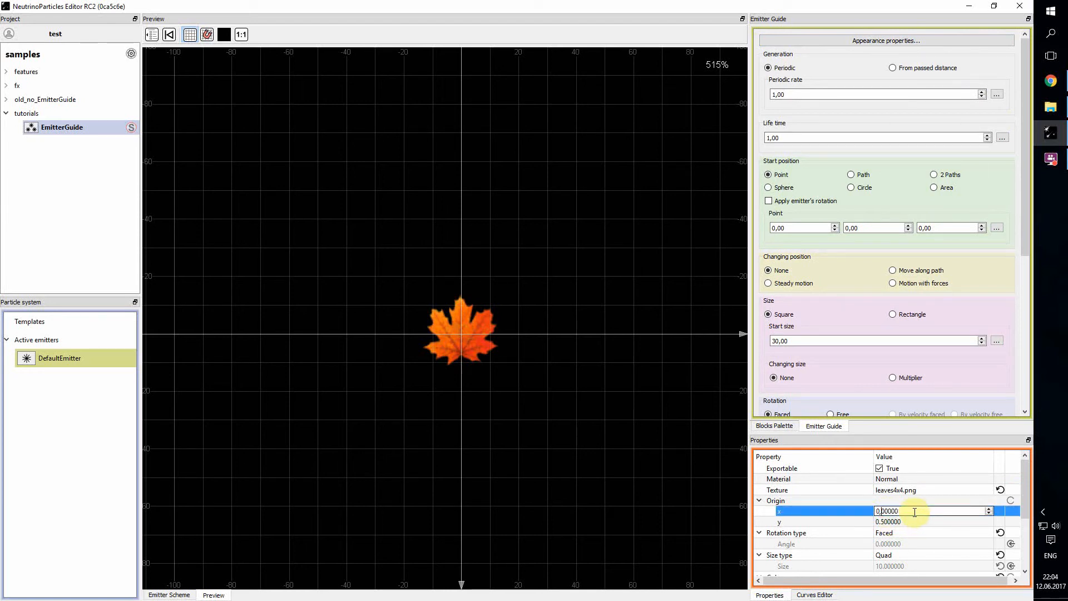
{"action": "key", "text": "Return"}
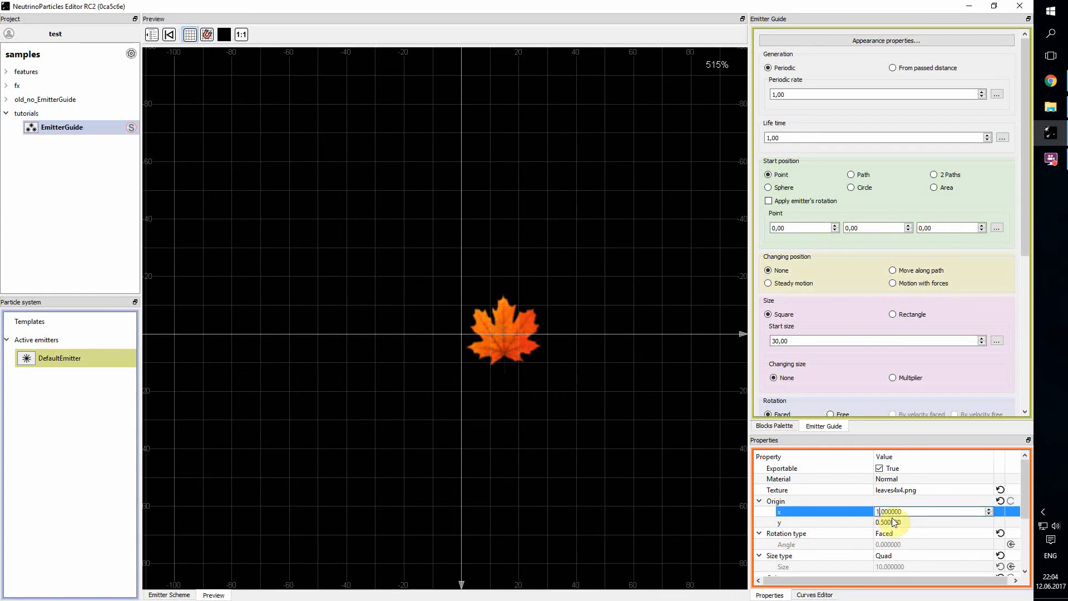
{"action": "key", "text": "Return"}
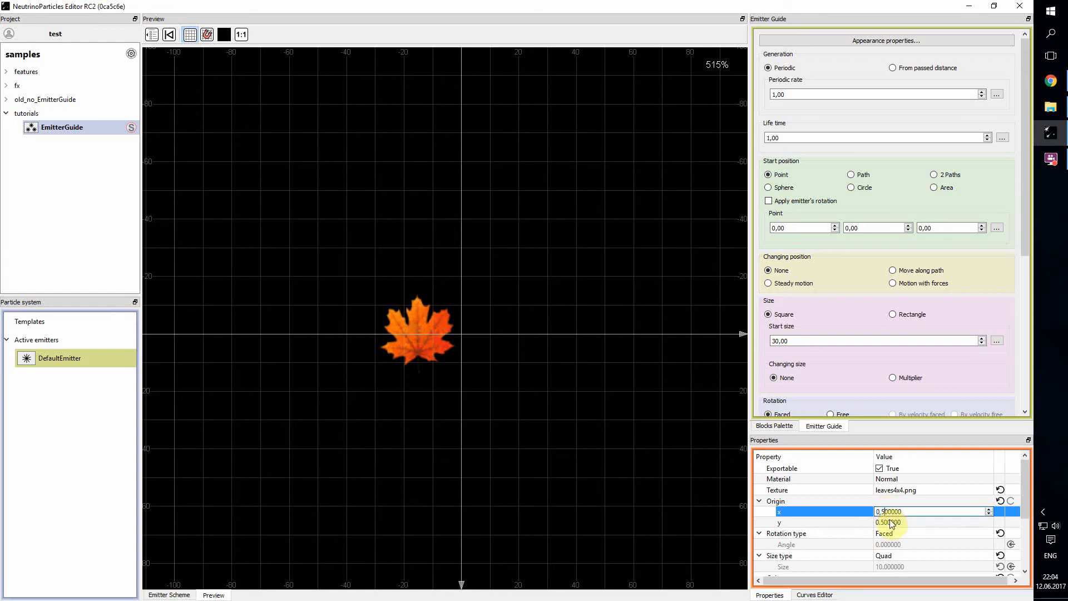
{"action": "key", "text": "Return"}
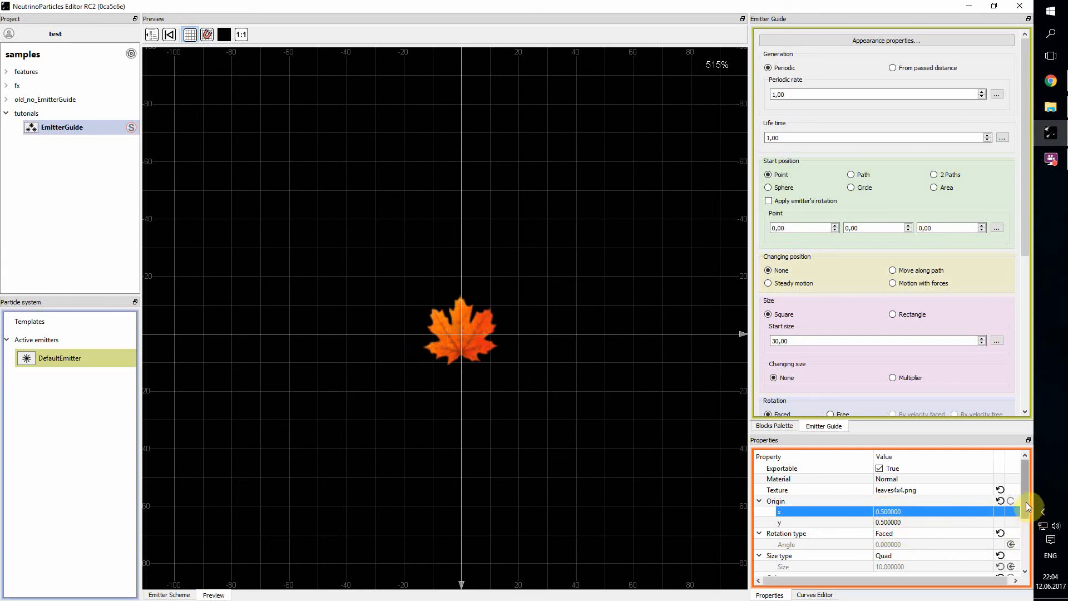
- Review the remaining appearance properties, including Color, Alpha and Tex channel #0, and look over the Emitter Guide's sections
{"action": "mouse_move", "coordinate": [1027, 505]}
{"action": "left_mouse_down"}
{"action": "mouse_move", "coordinate": [1027, 562]}
{"action": "mouse_move", "coordinate": [1031, 506]}
{"action": "left_mouse_up"}
{"action": "scroll", "coordinate": [894, 546], "scroll_direction": "down", "scroll_amount": 3}
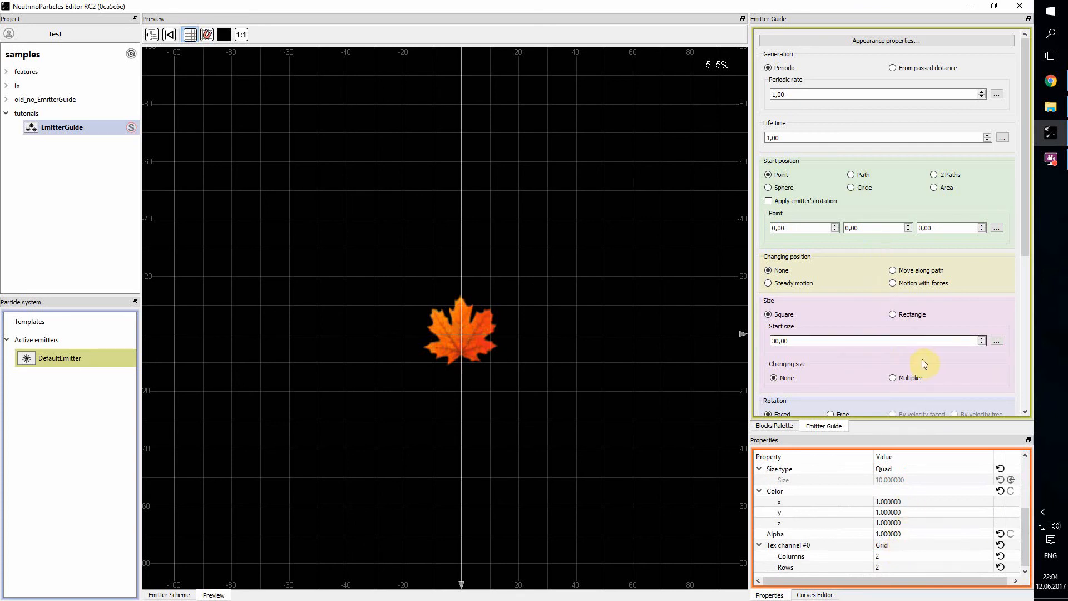
{"action": "left_click_drag", "start_coordinate": [1027, 525], "coordinate": [1029, 468]}
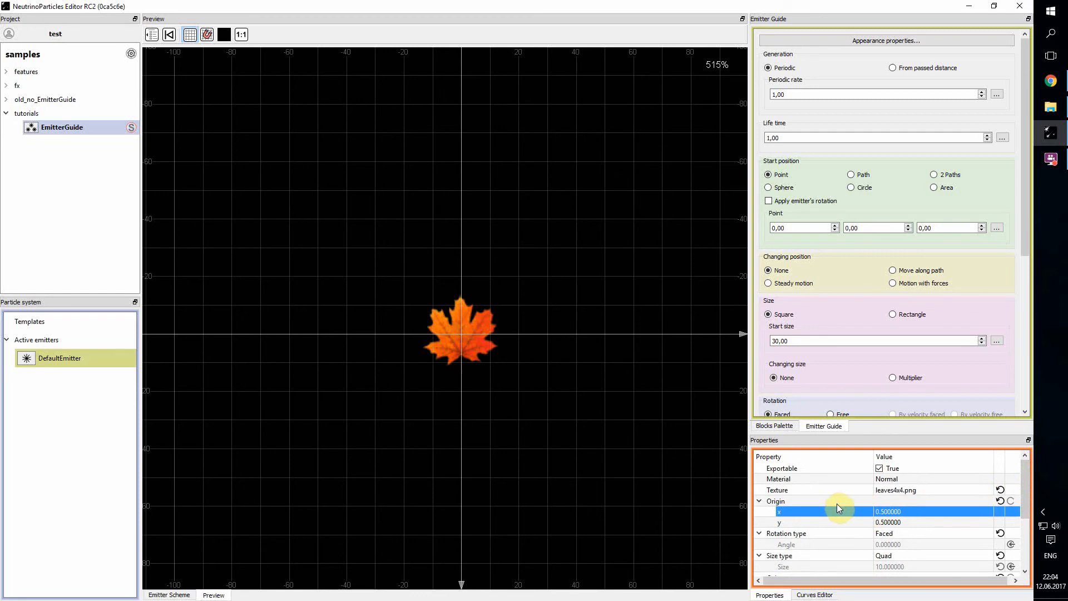
{"action": "scroll", "coordinate": [889, 534], "scroll_direction": "down", "scroll_amount": 3}
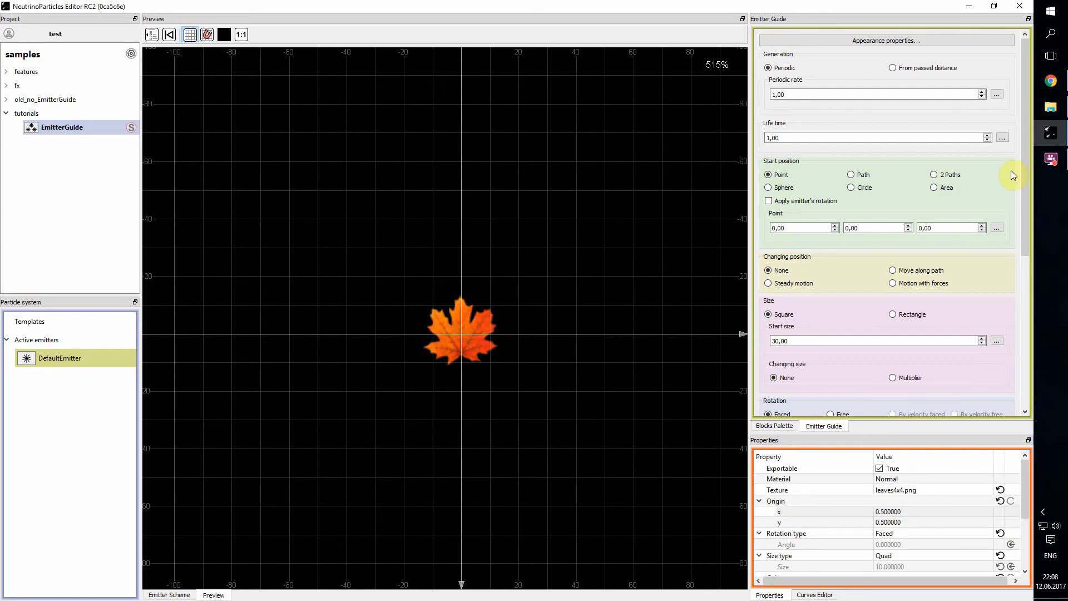
{"action": "left_click_drag", "start_coordinate": [1026, 130], "coordinate": [1030, 185]}
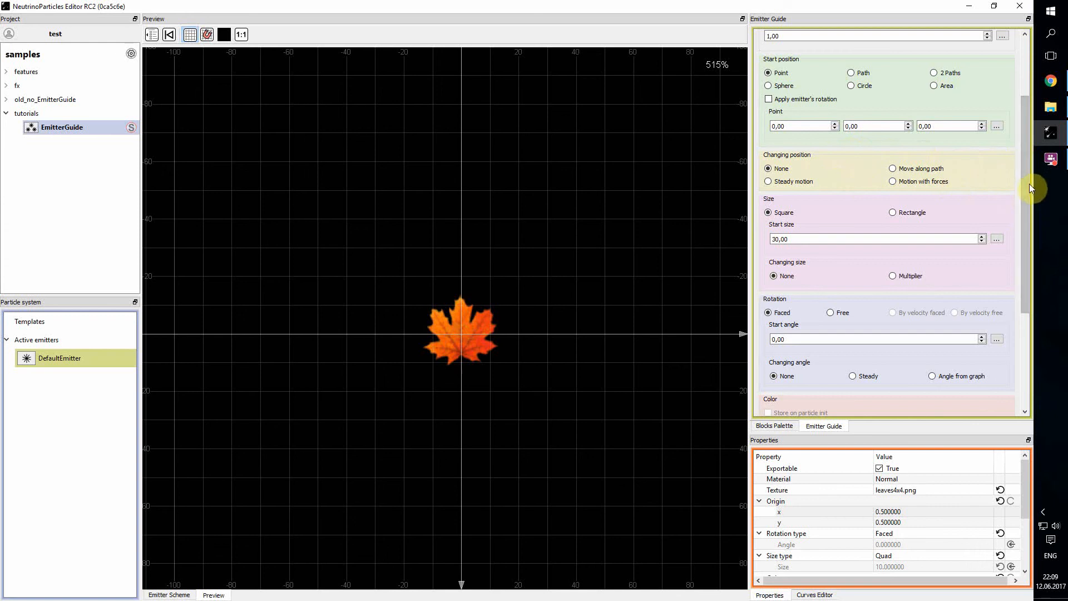
{"action": "left_click_drag", "start_coordinate": [1029, 183], "coordinate": [1015, 133]}
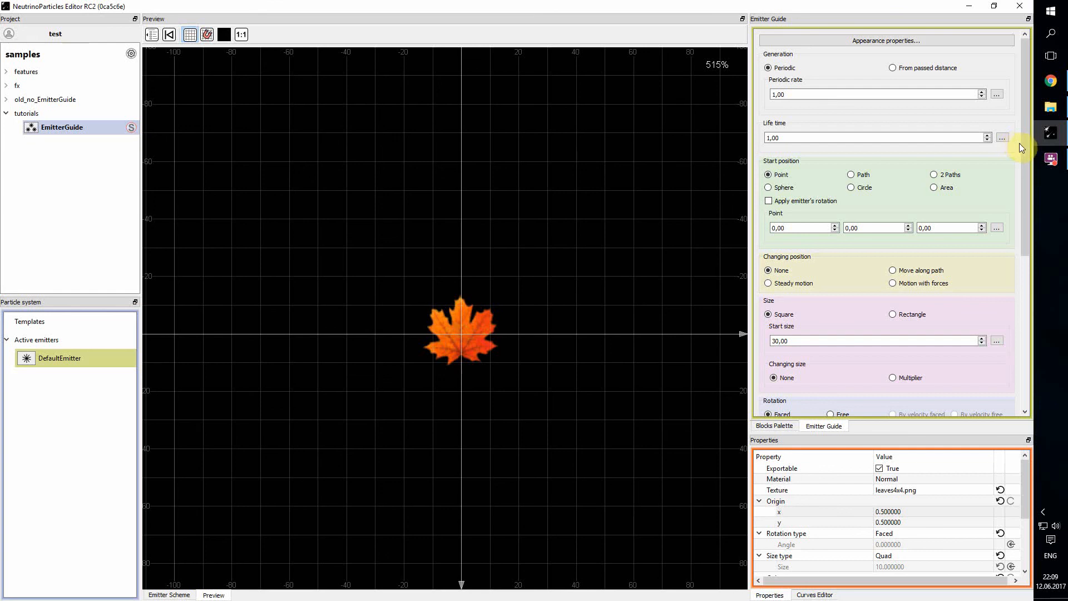
{"action": "left_click_drag", "start_coordinate": [1023, 144], "coordinate": [1026, 155]}
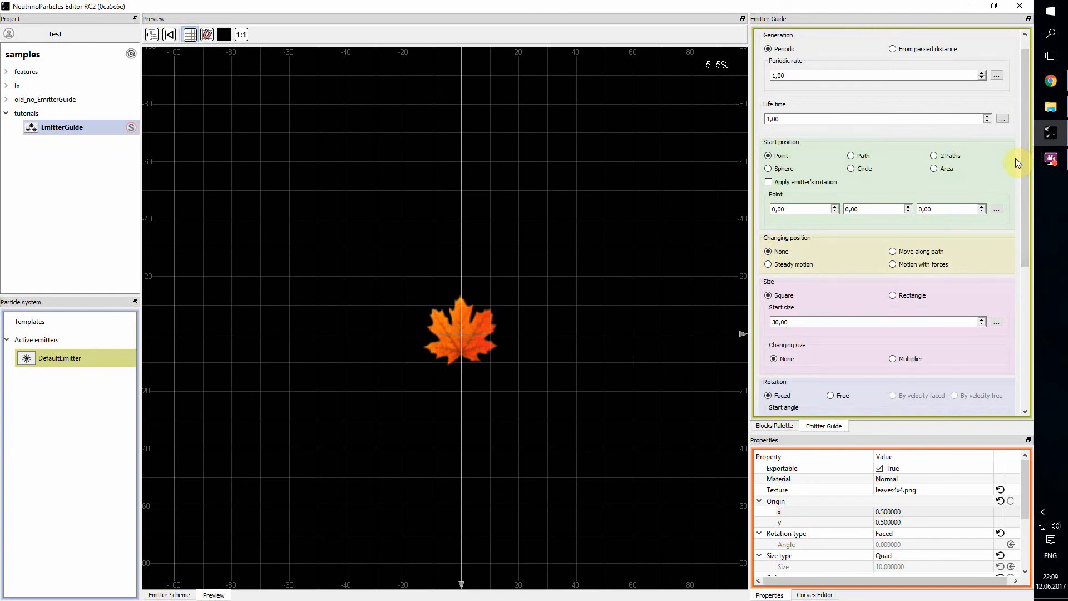
{"action": "scroll", "coordinate": [1013, 268], "scroll_direction": "down", "scroll_amount": 5}
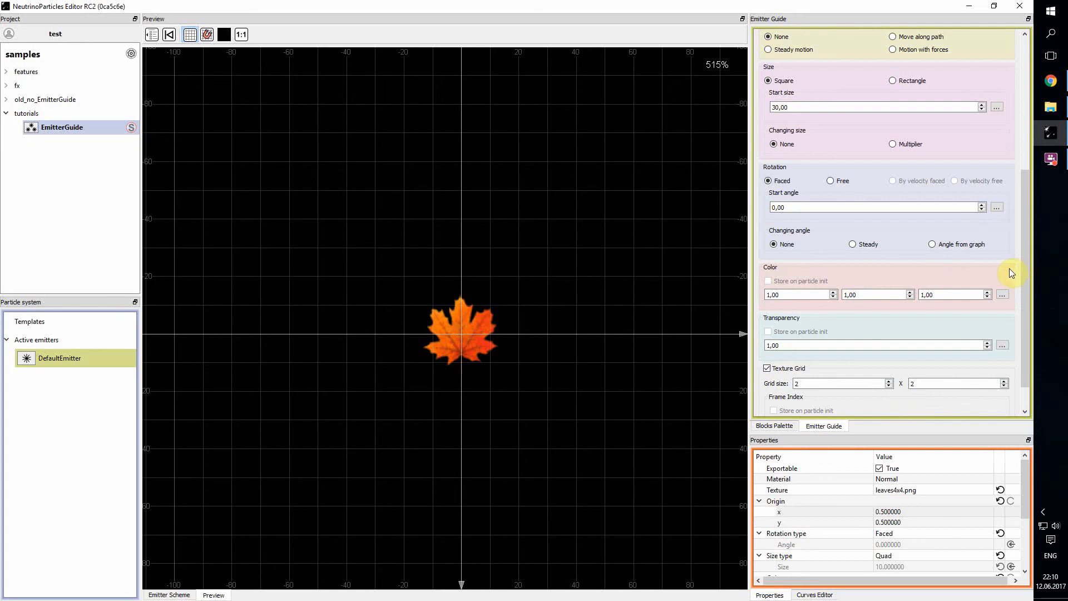
{"action": "left_click_drag", "start_coordinate": [1026, 253], "coordinate": [1026, 174]}
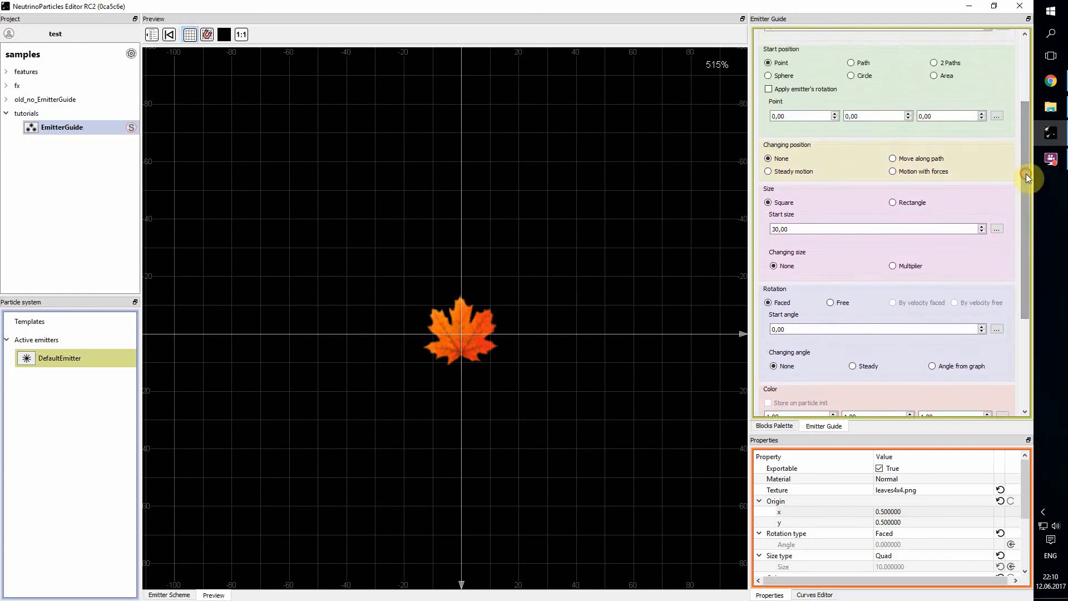